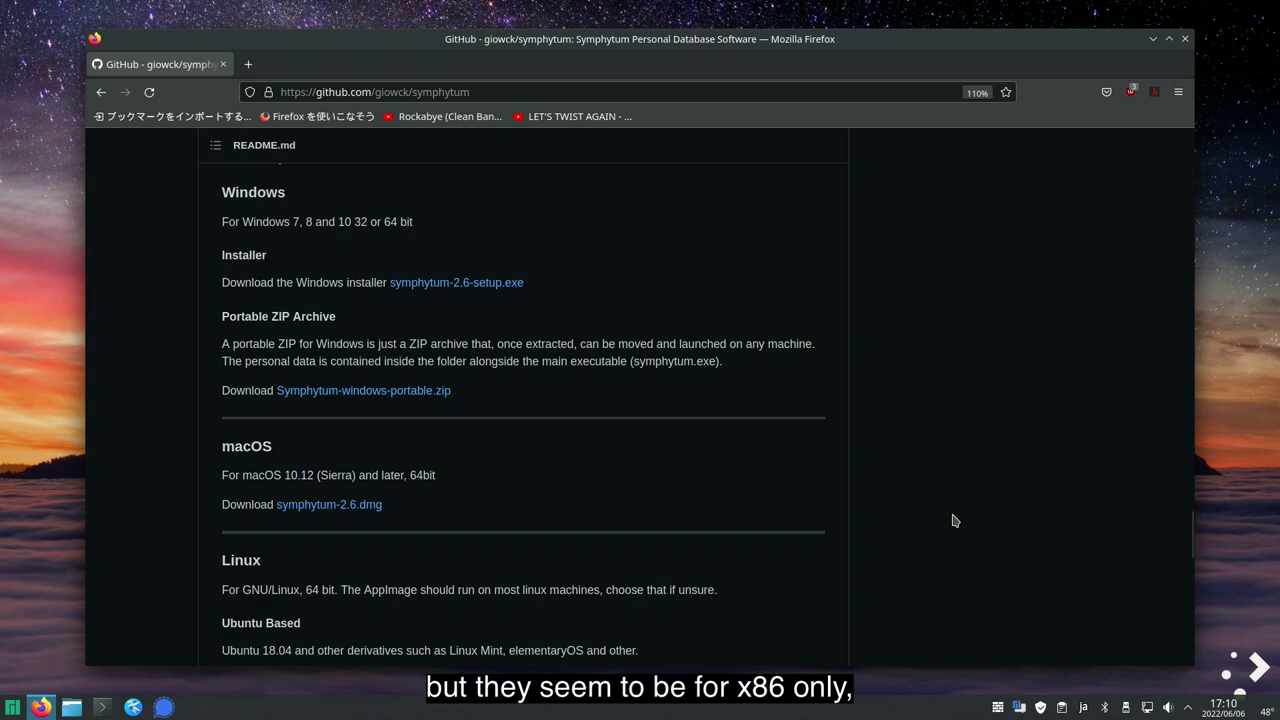
- Scroll the Symphytum README to review the x86_64 .deb, AUR, AppImage and Snap packages
scroll(953, 520, "down", 6)
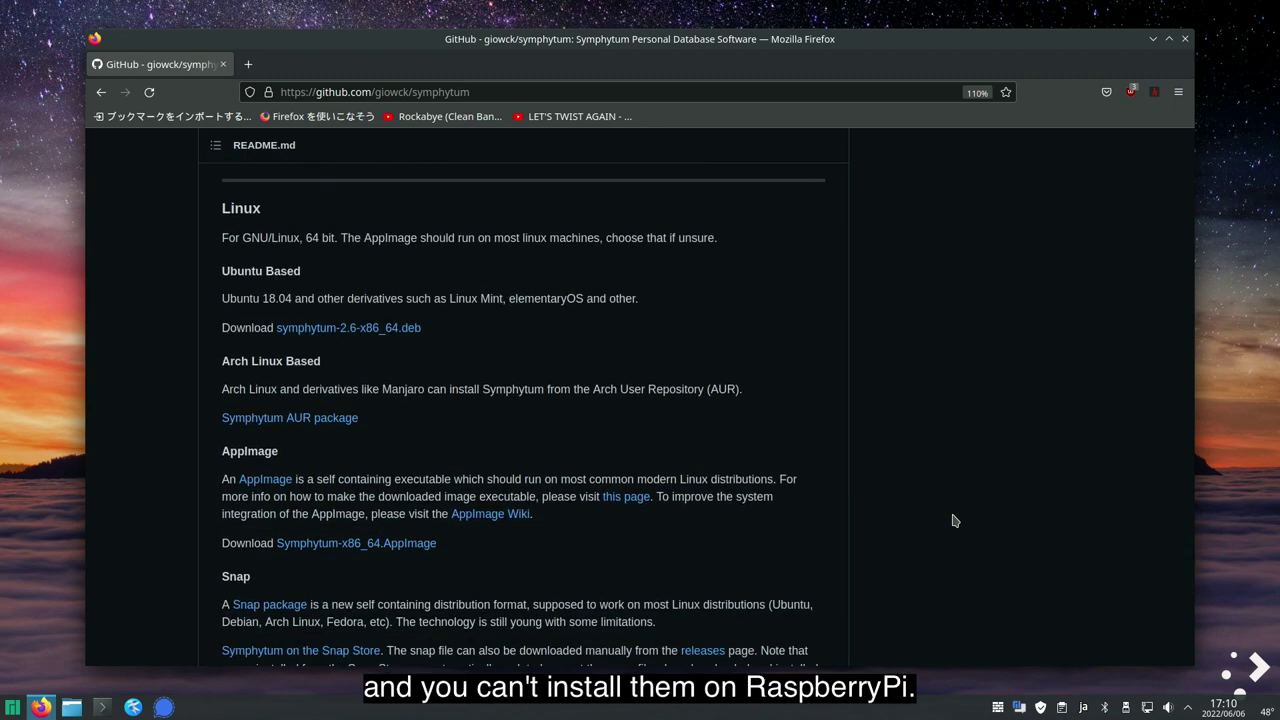
scroll(953, 520, "down", 2)
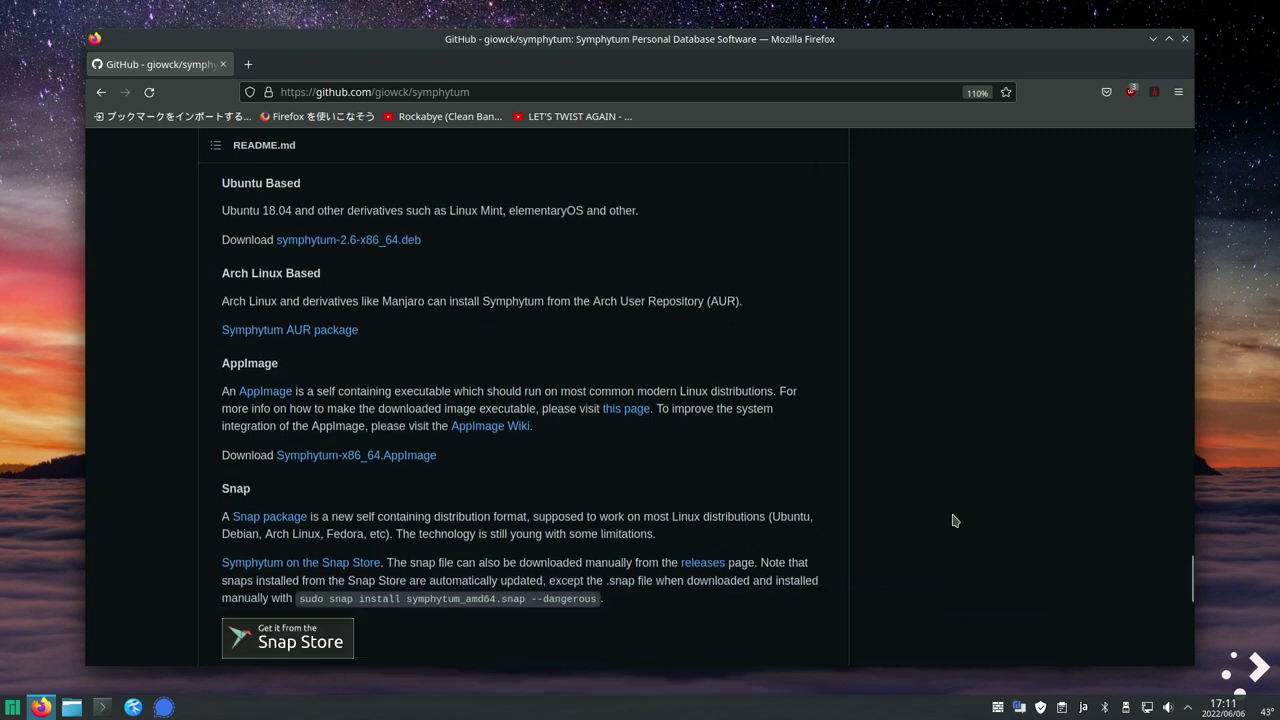
scroll(953, 520, "up", 2)
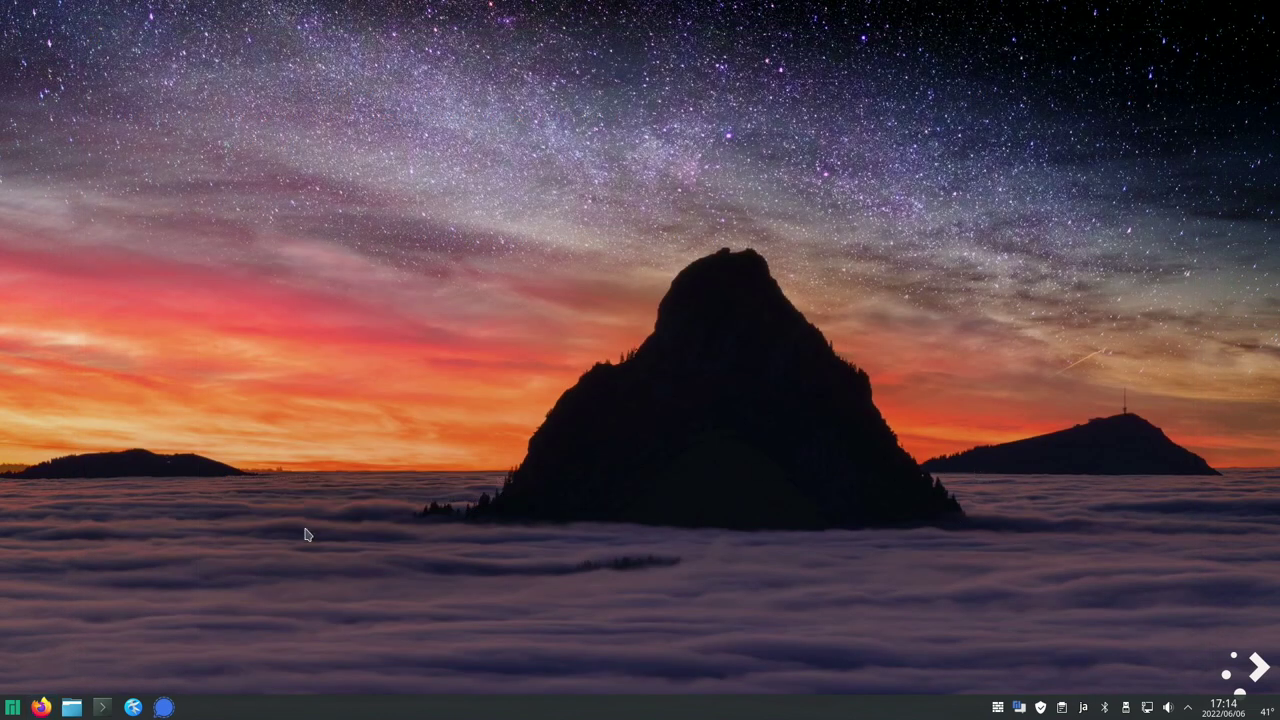
- Search for symphytum in Add/Remove Software
left_click(12, 707)
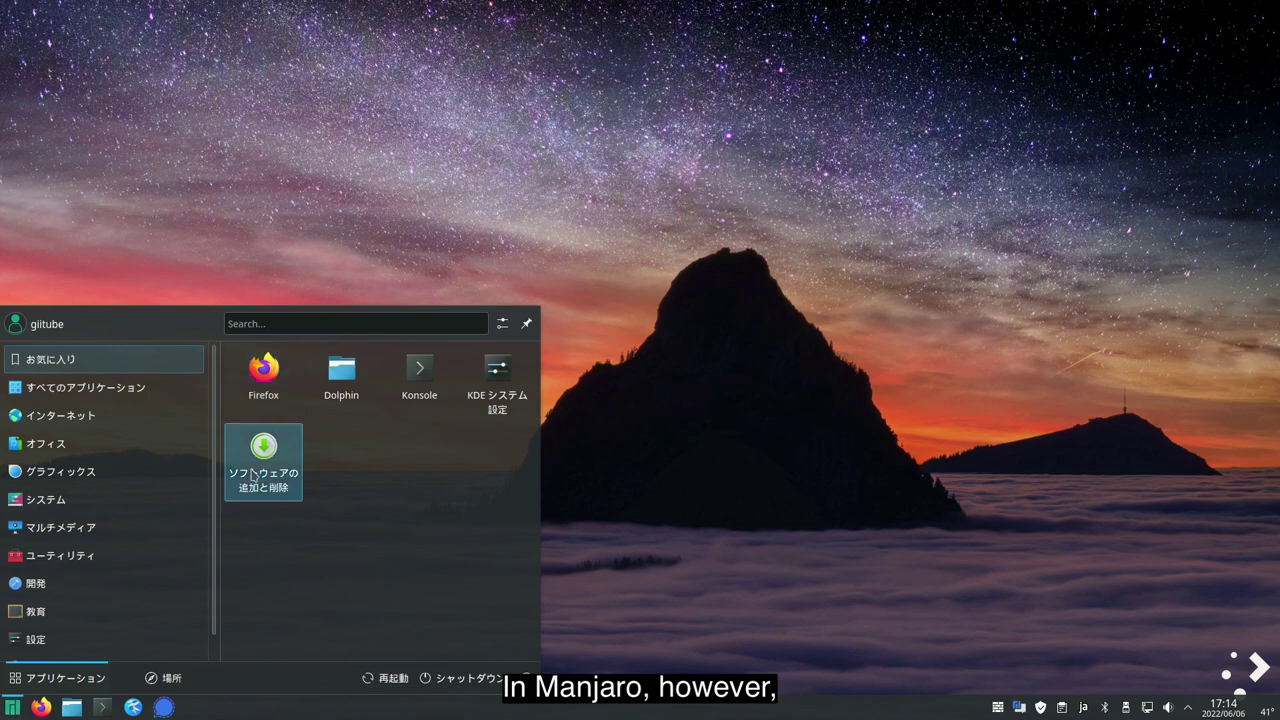
left_click(253, 475)
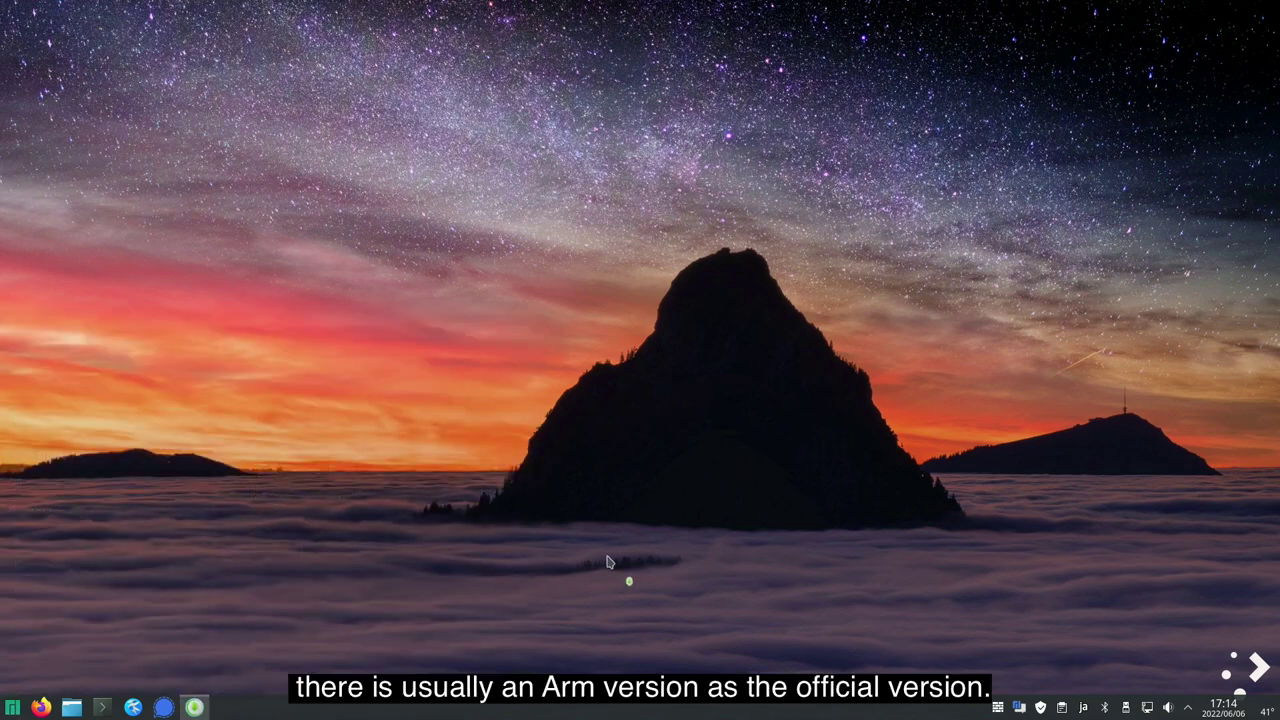
left_click(360, 180)
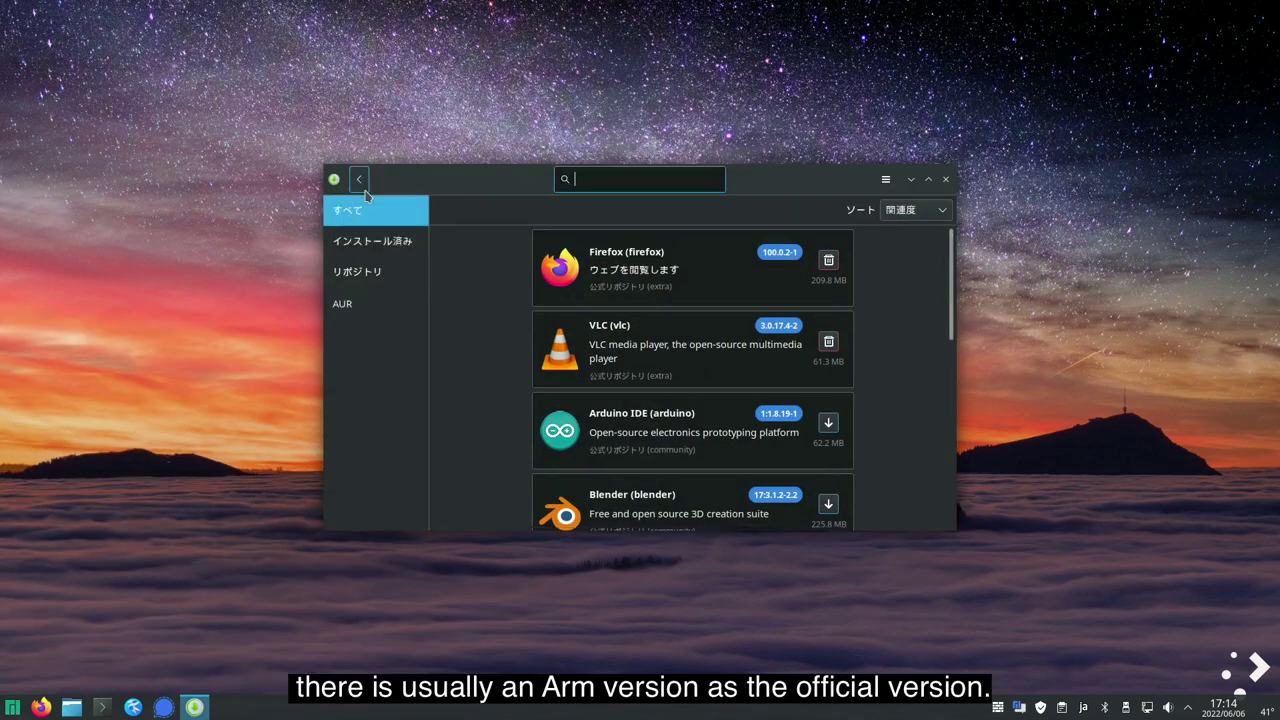
type("sym")
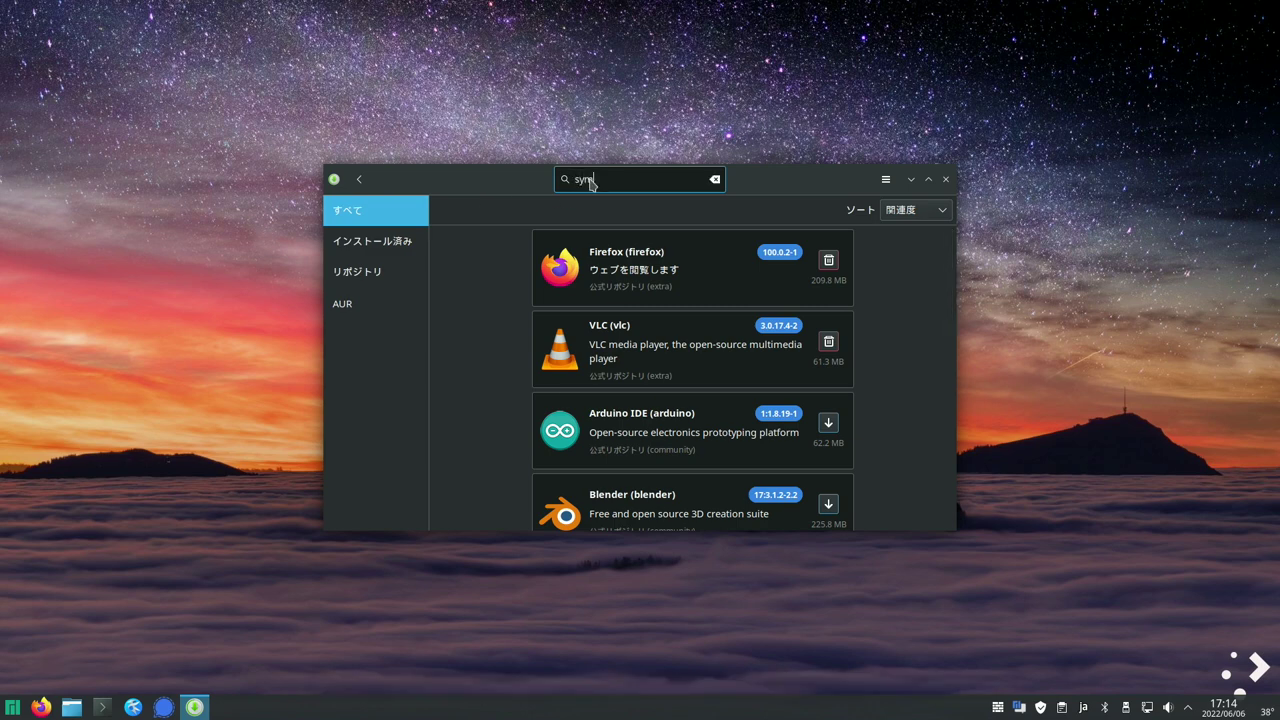
type("phytum")
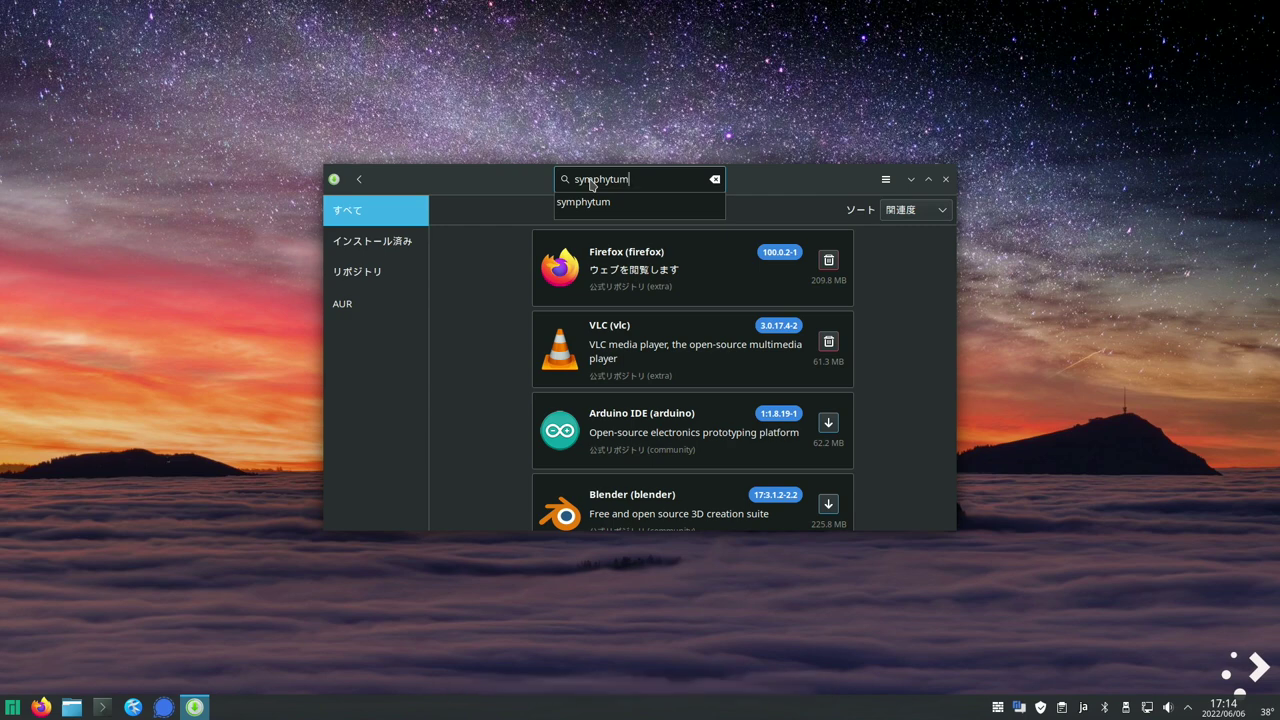
key("Return")
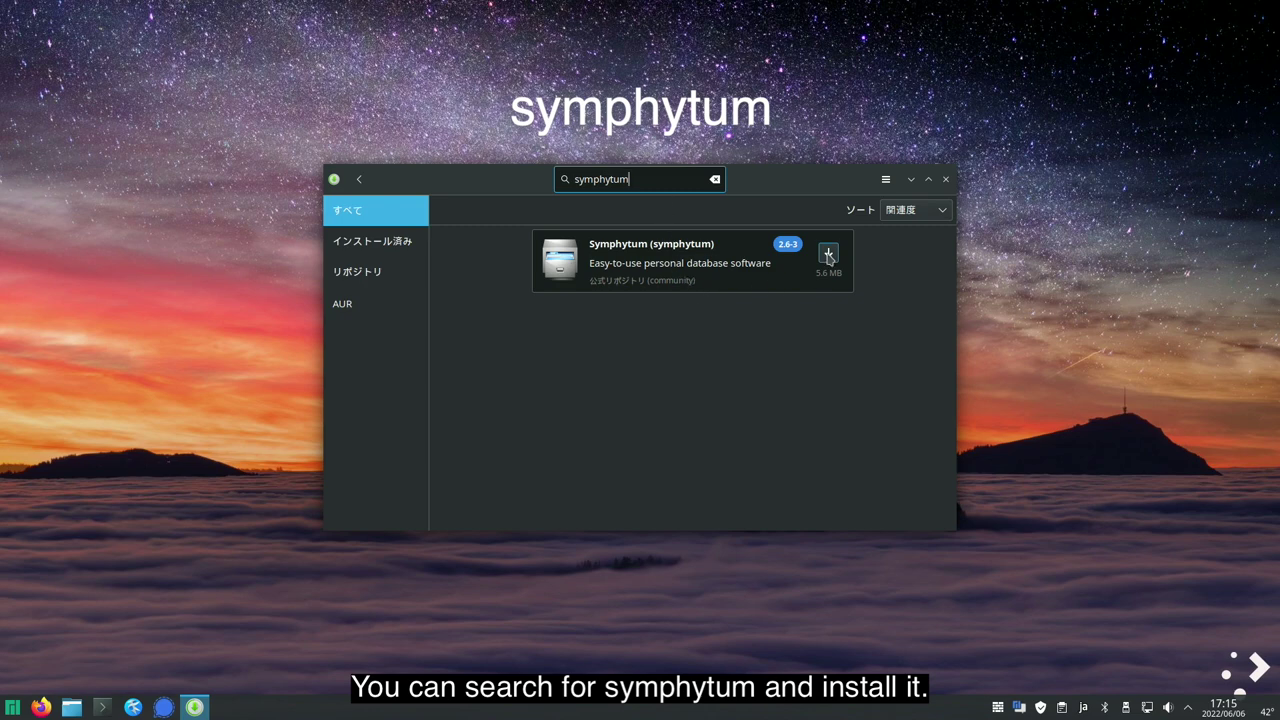
- Install Symphytum 2.6-3 from the community repository and close the software manager
left_click(828, 255)
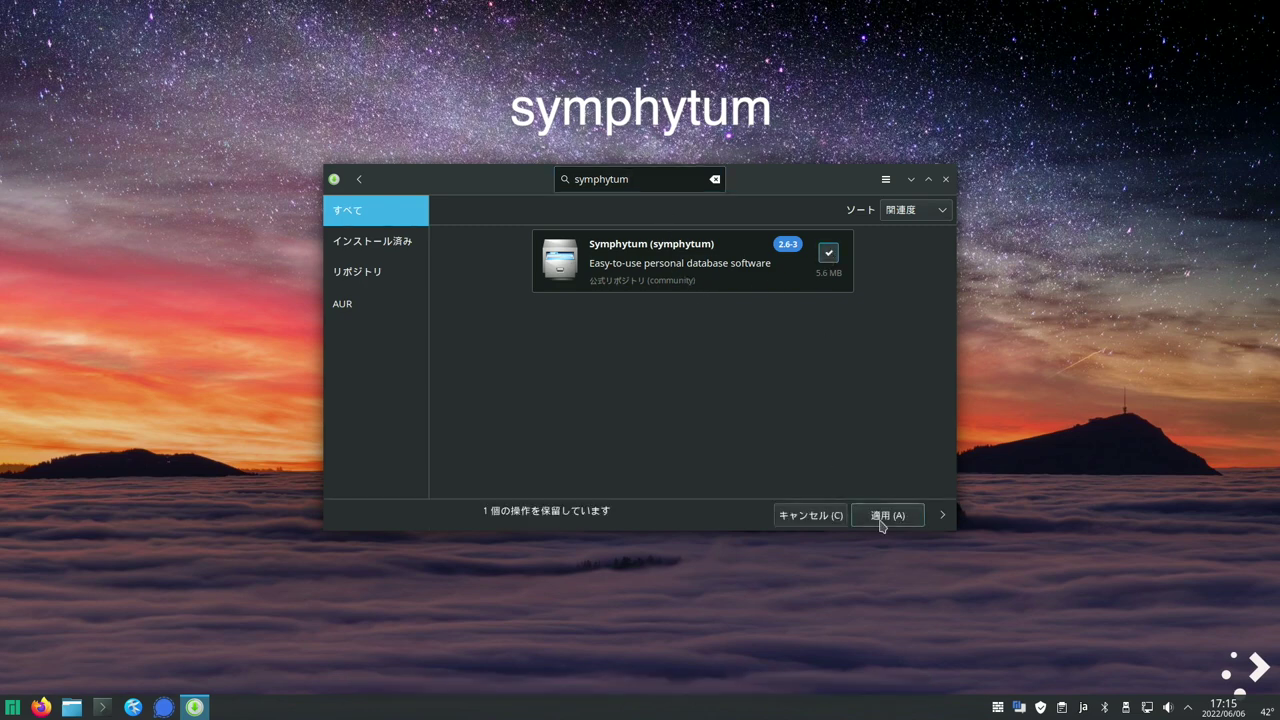
left_click(868, 520)
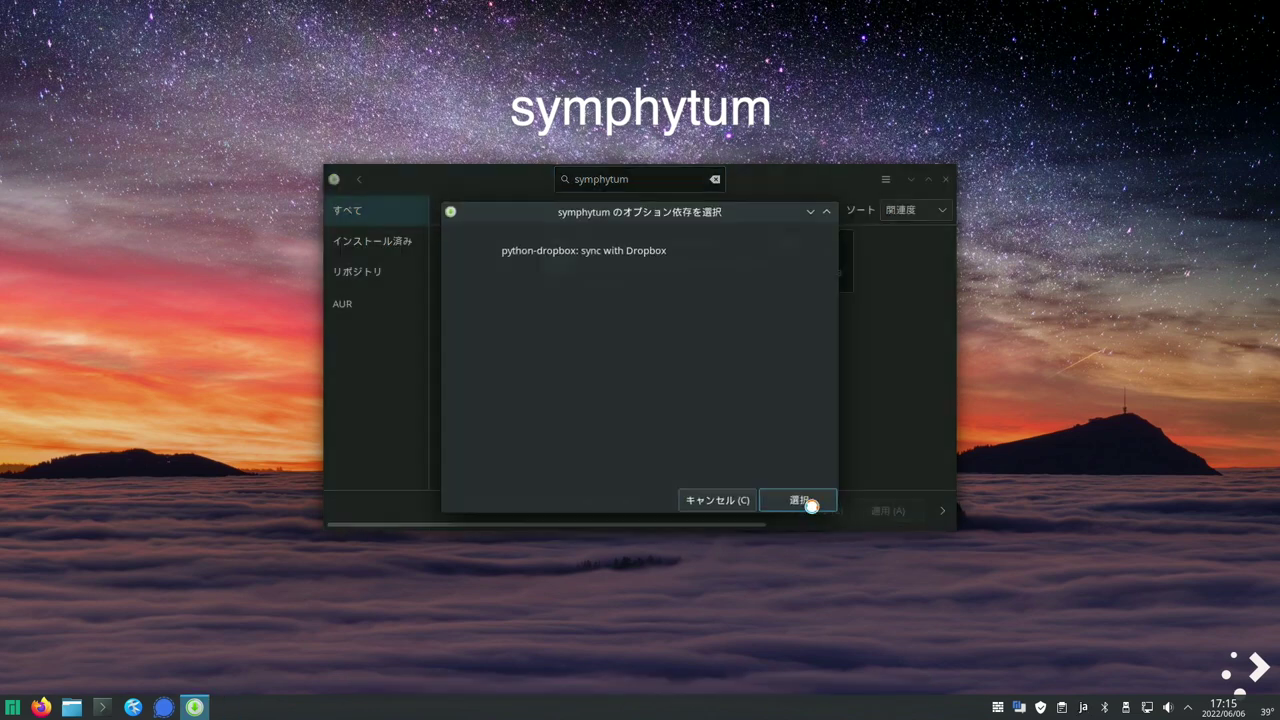
left_click(811, 506)
left_click(803, 566)
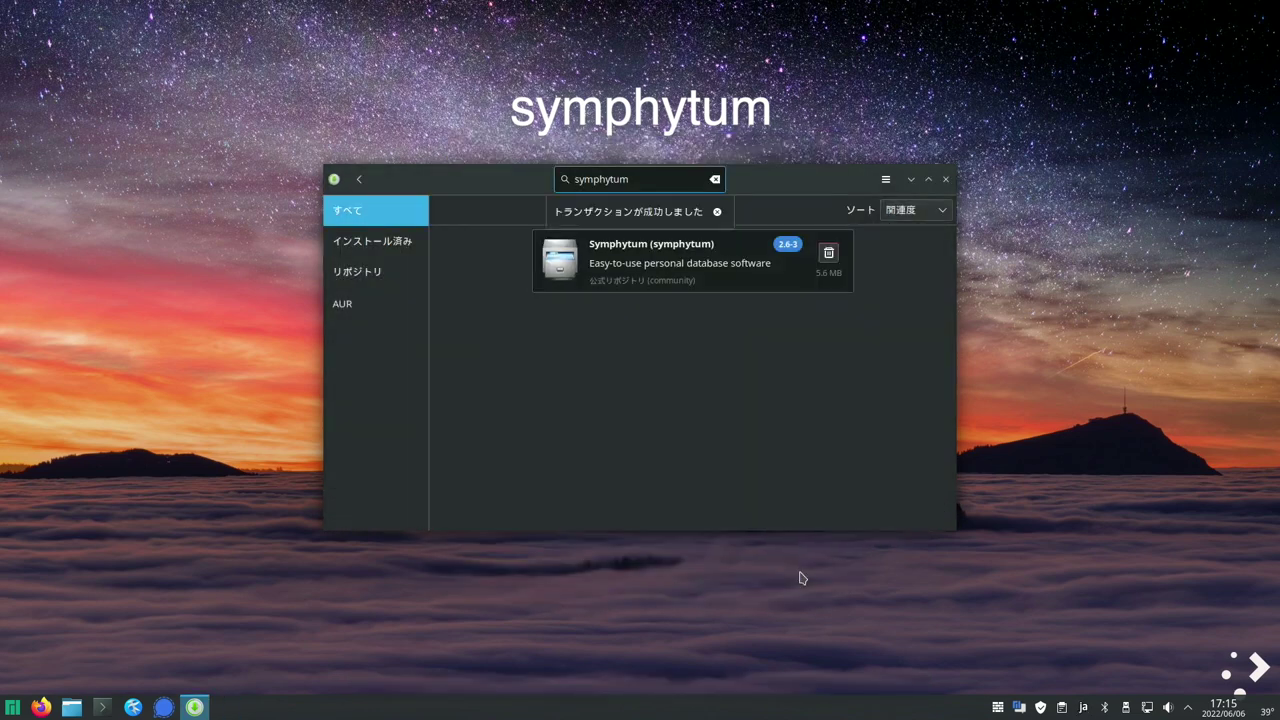
left_click(946, 180)
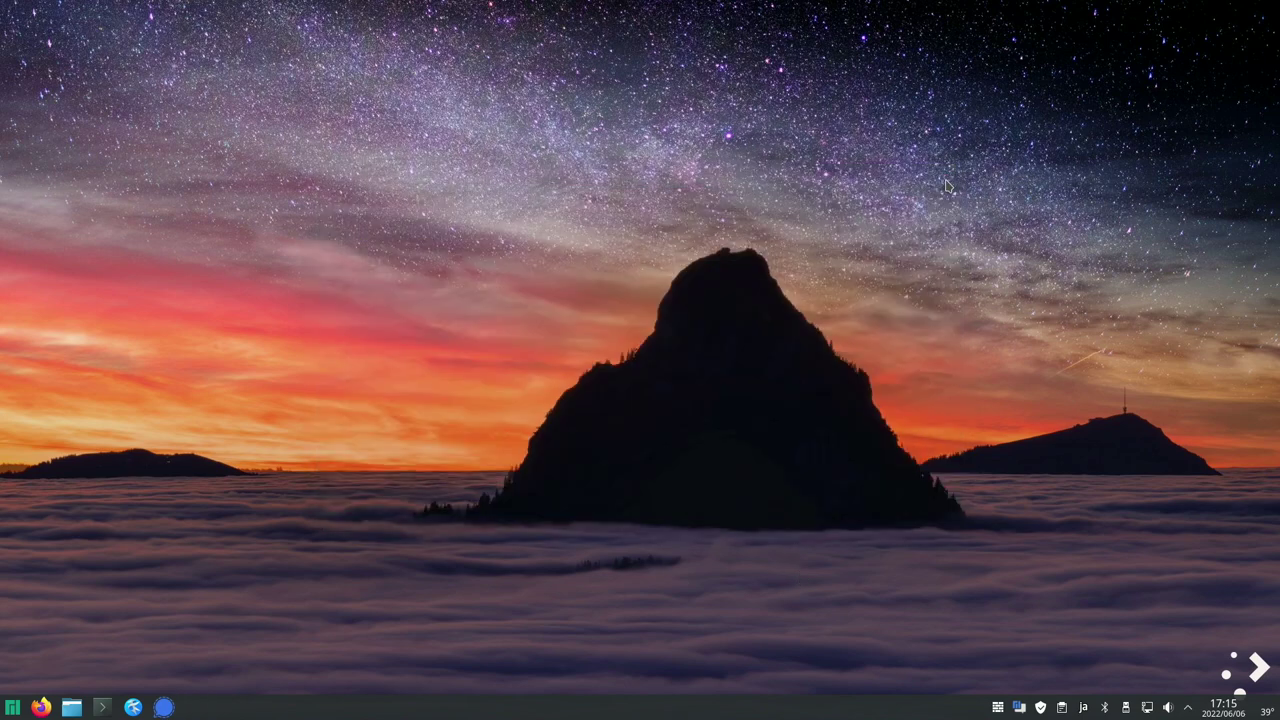
left_click(11, 707)
- Launch Symphytum and page through Medicinal Plants to Coffea arabica, then back to Symphytum officinale
mouse_move(190, 445)
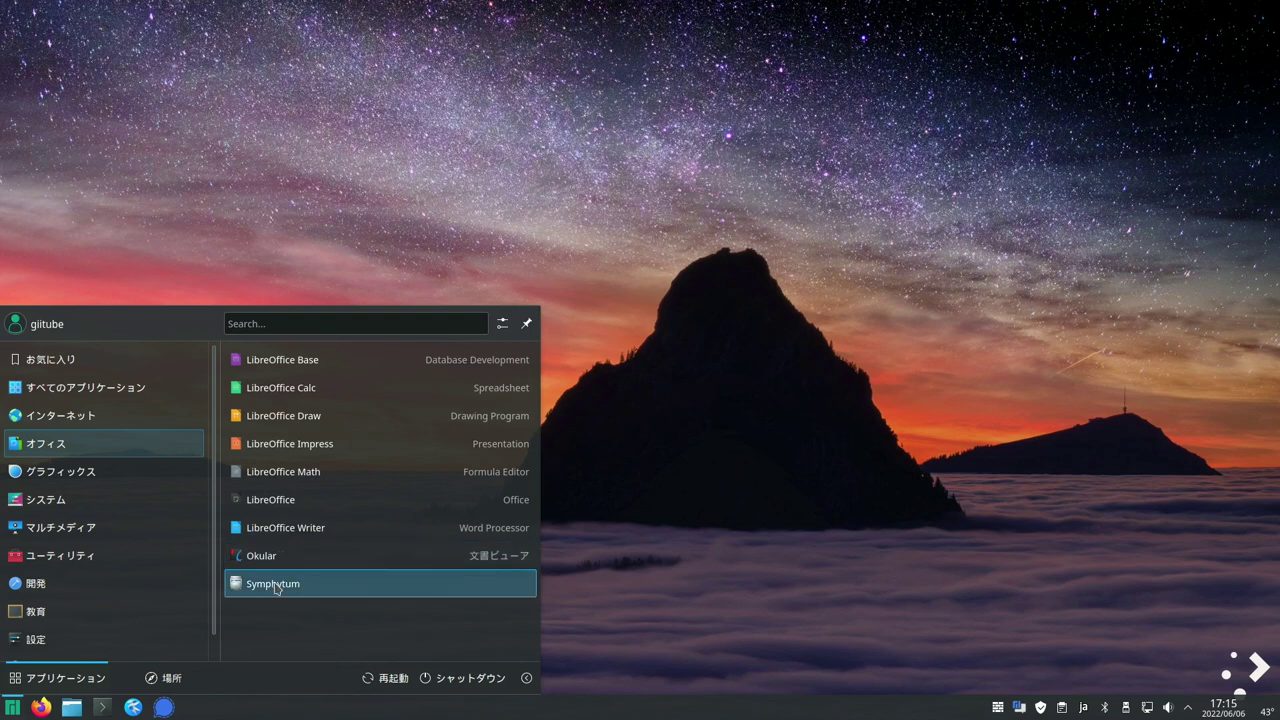
left_click(277, 587)
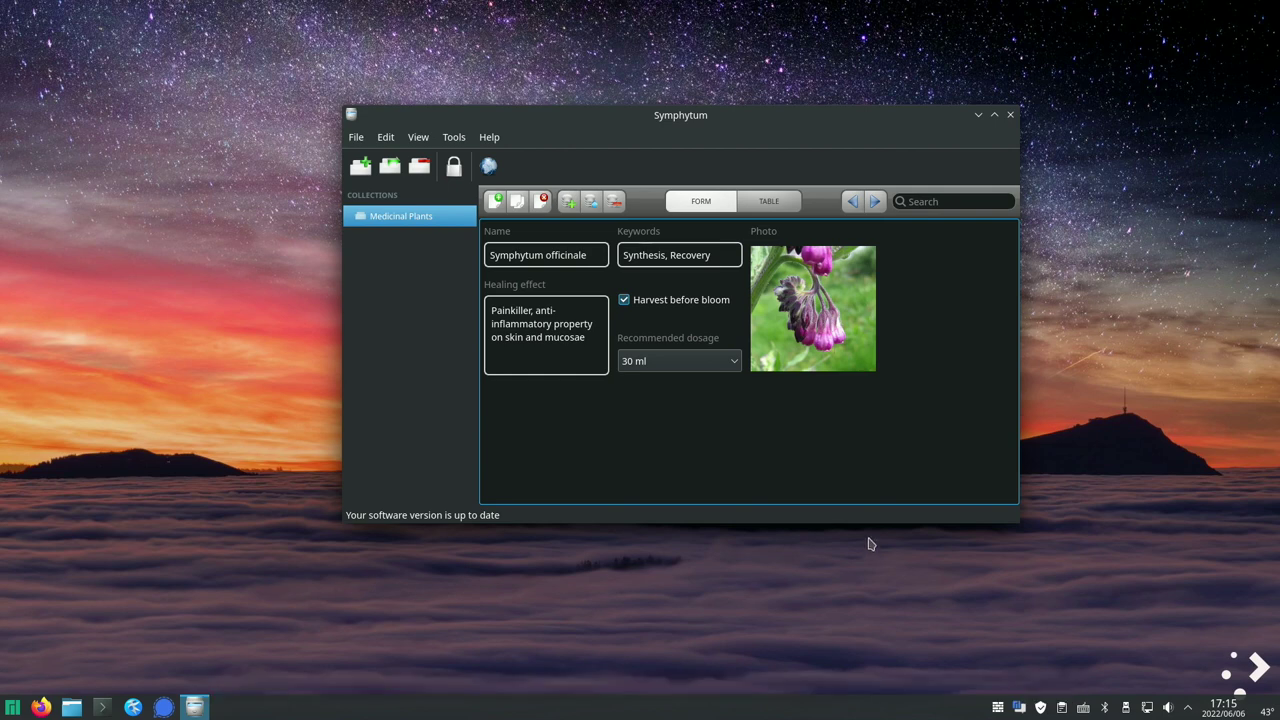
left_click(873, 203)
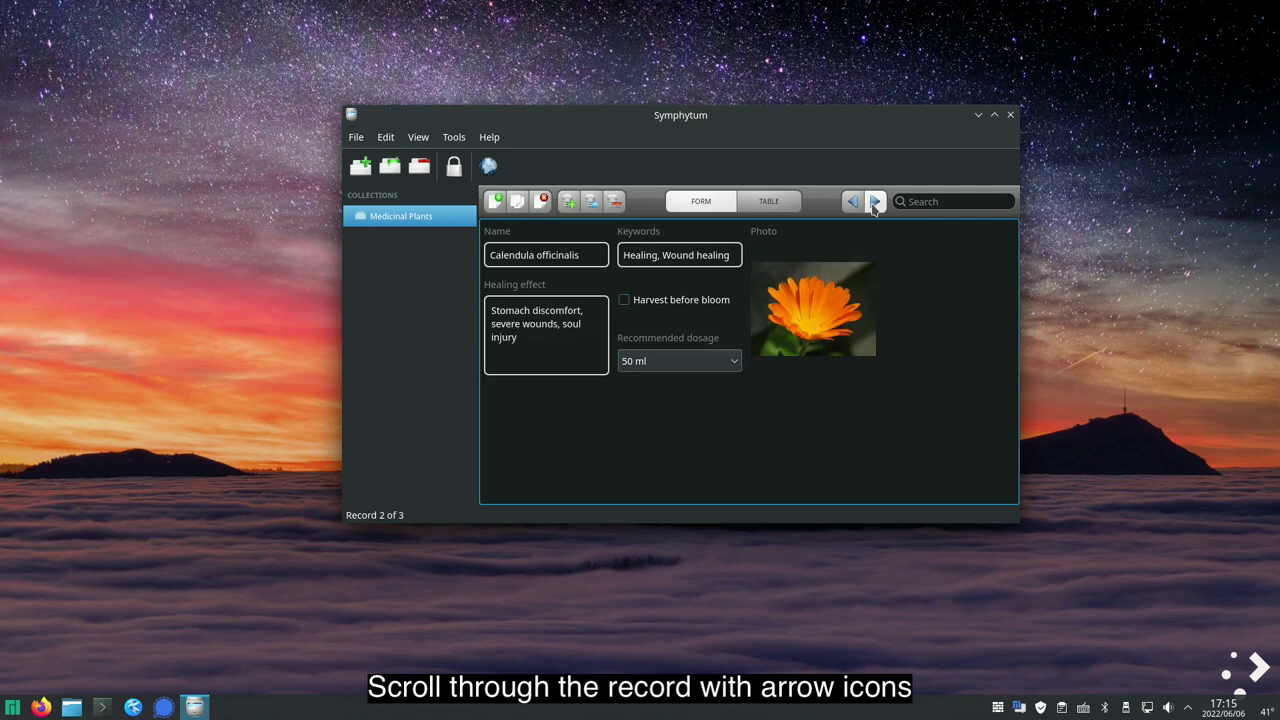
left_click(873, 203)
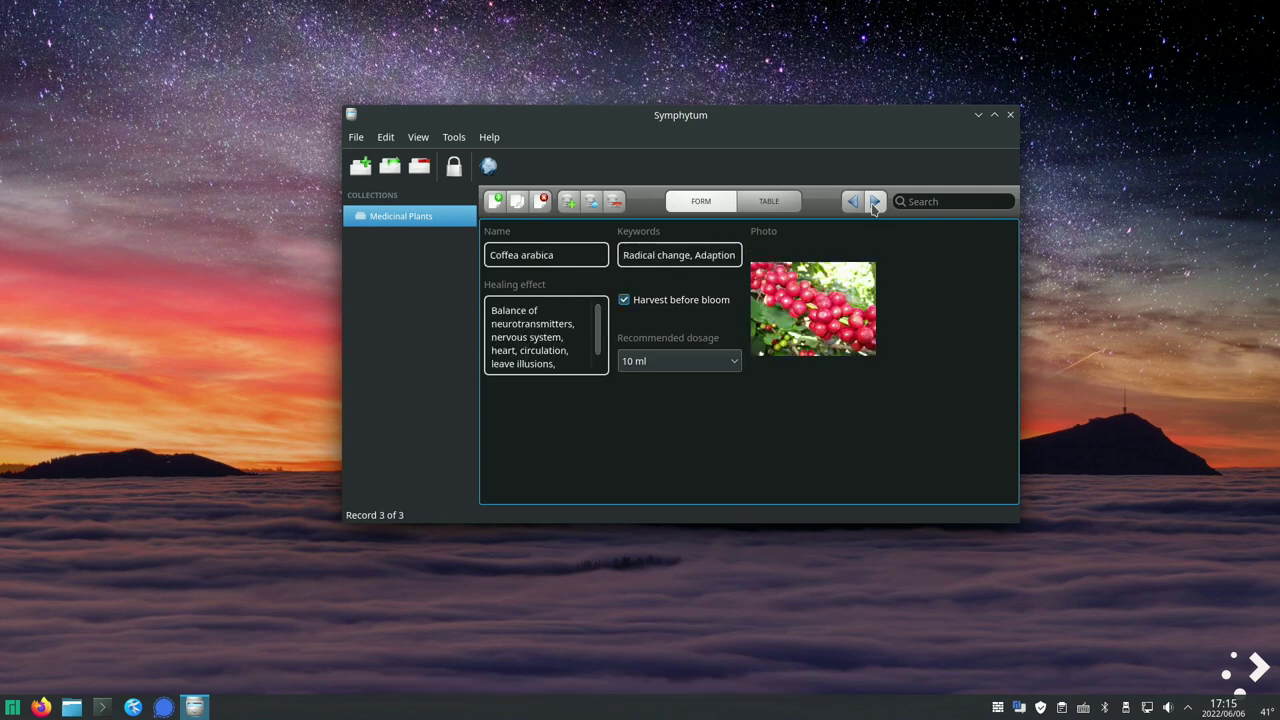
left_click(856, 203)
left_click(856, 203)
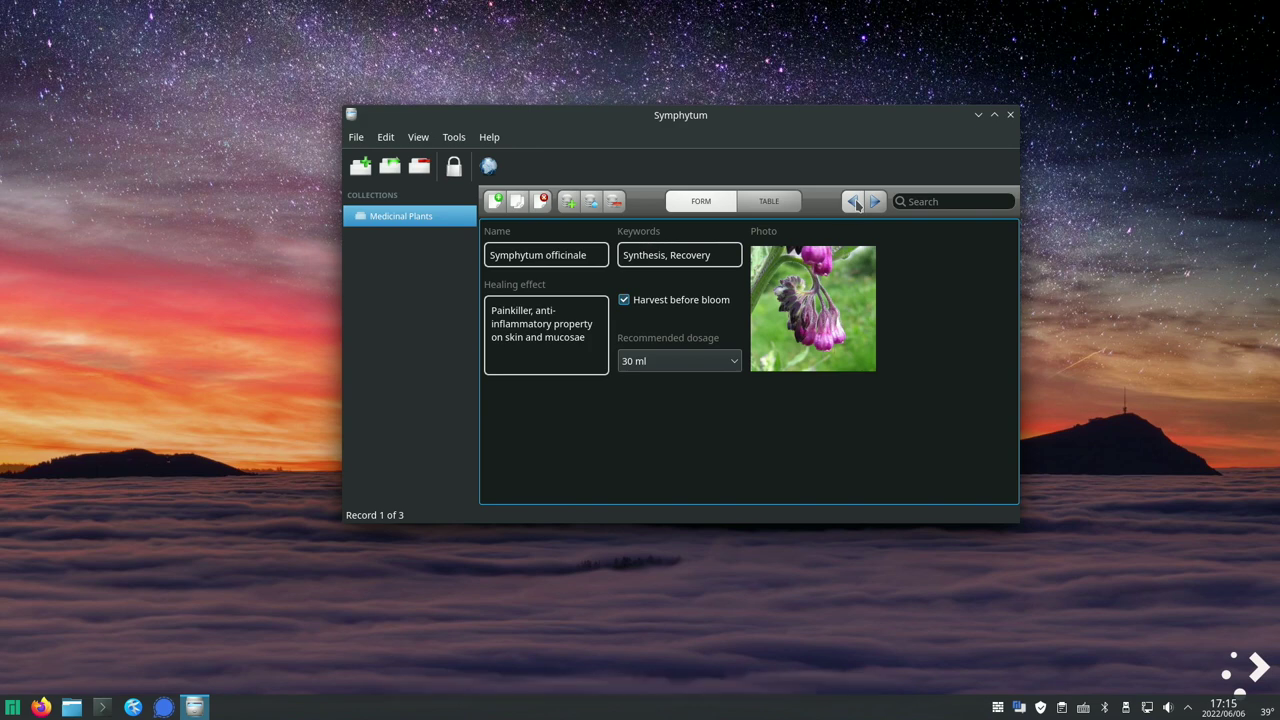
left_click(783, 204)
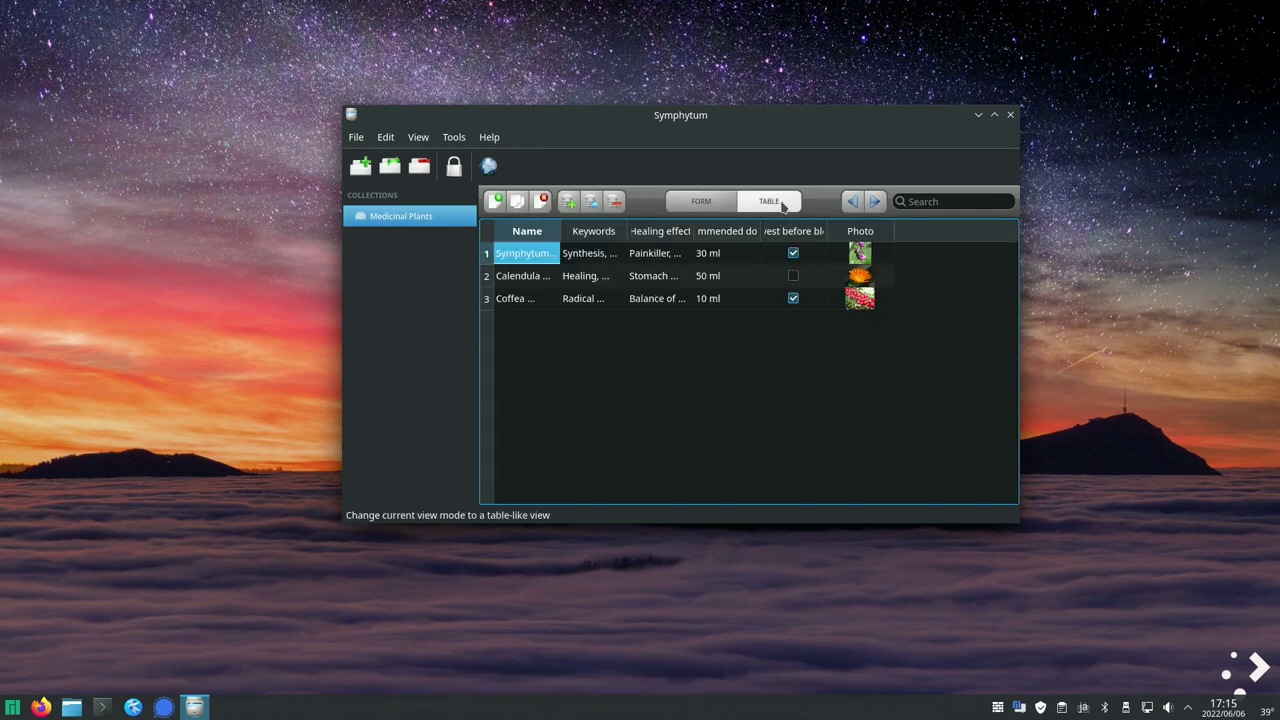
left_click(703, 204)
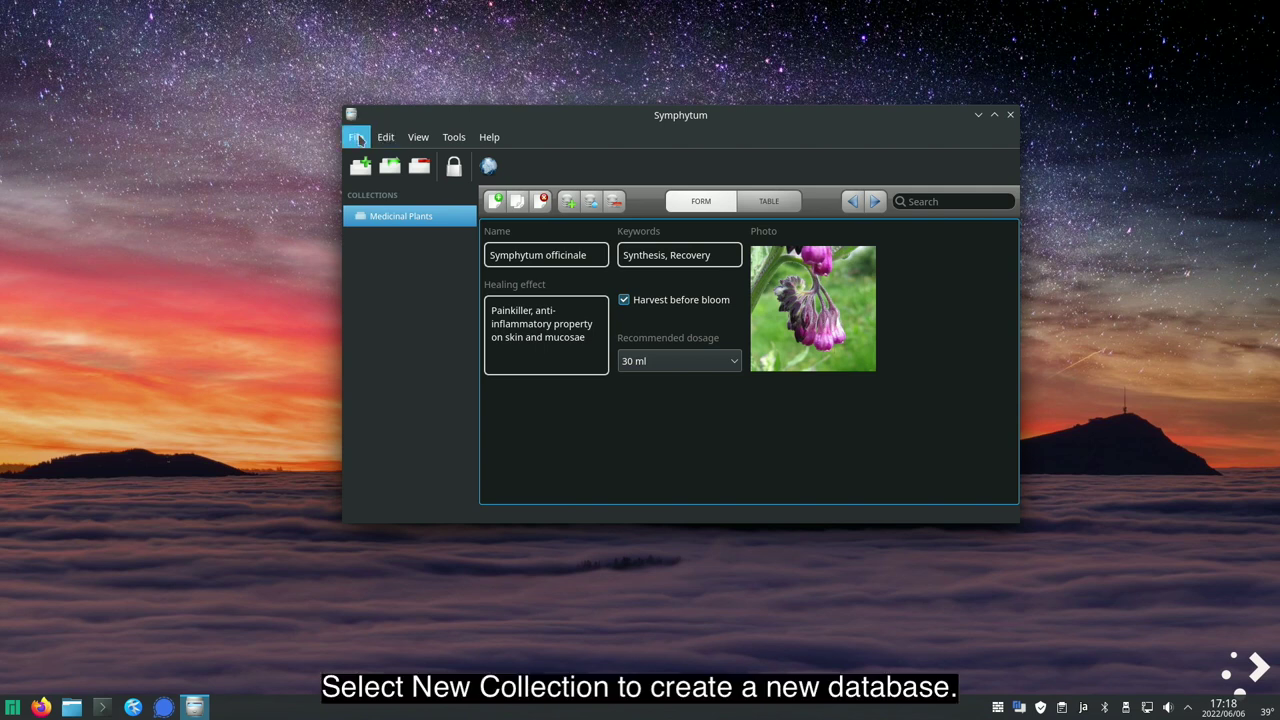
left_click(355, 137)
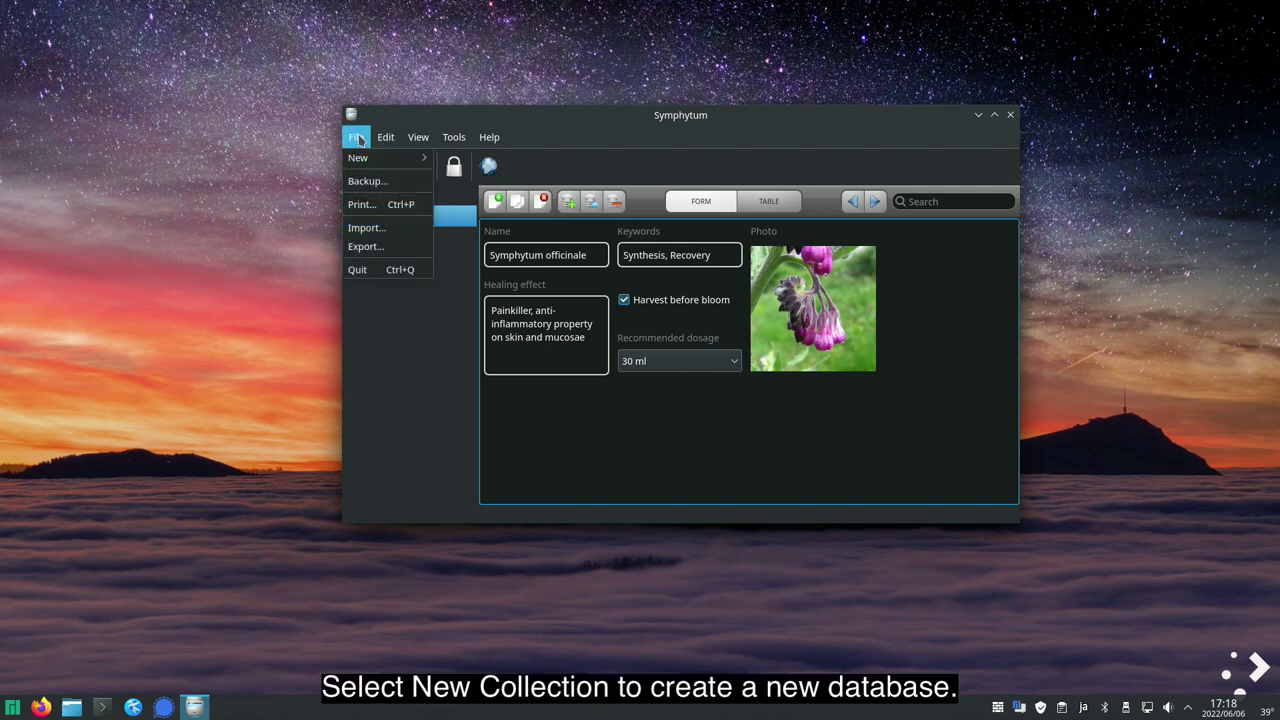
mouse_move(357, 159)
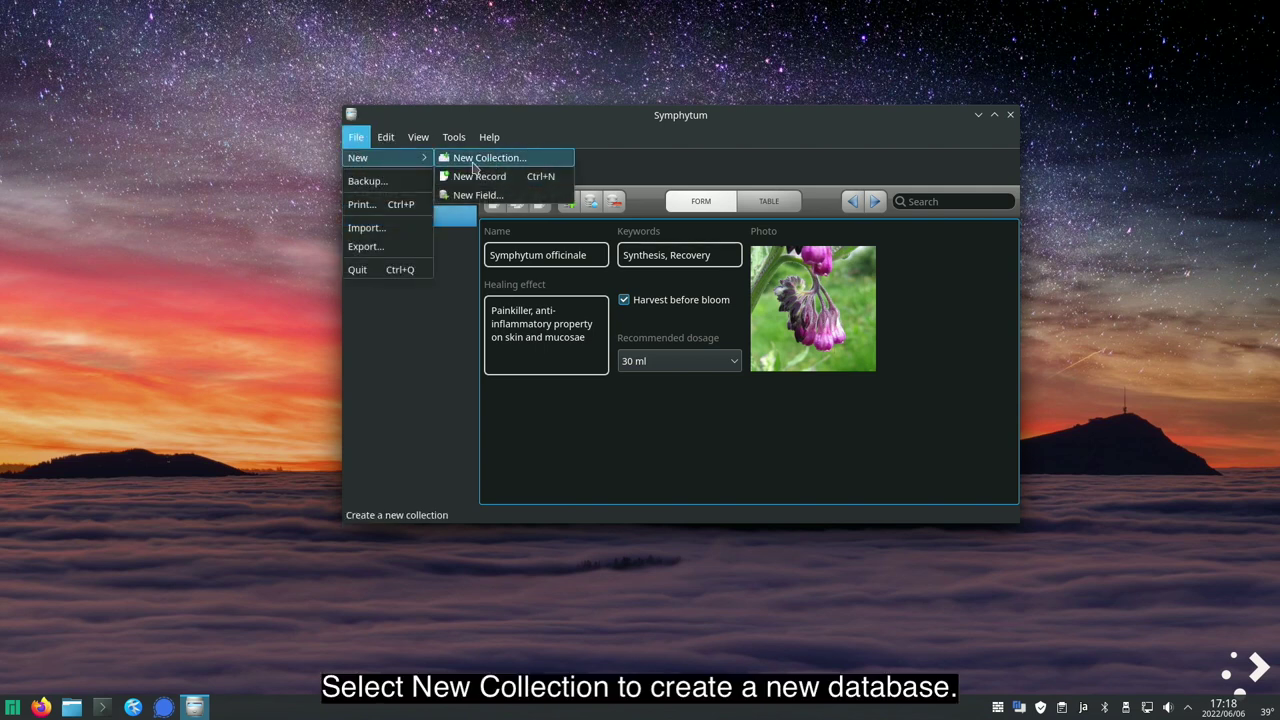
left_click(391, 337)
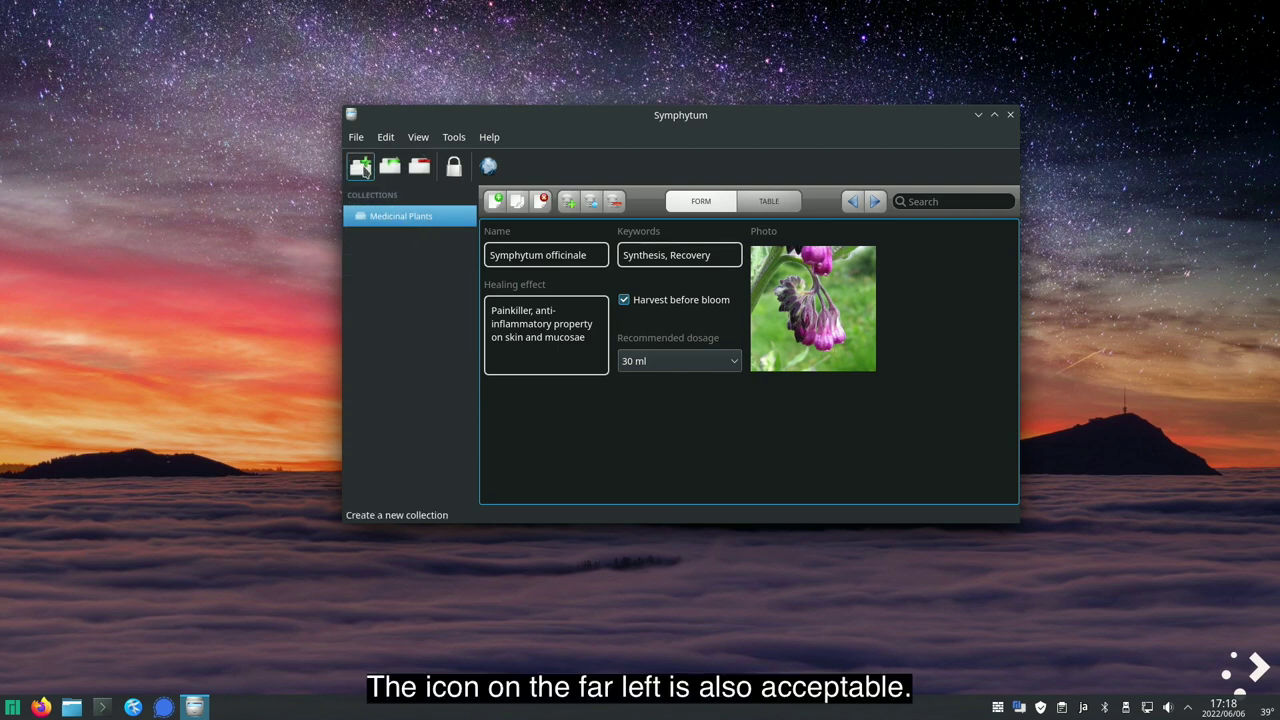
- Create a new collection named 住所録, converting the reading じゅうしょろく with the IME
left_click(361, 166)
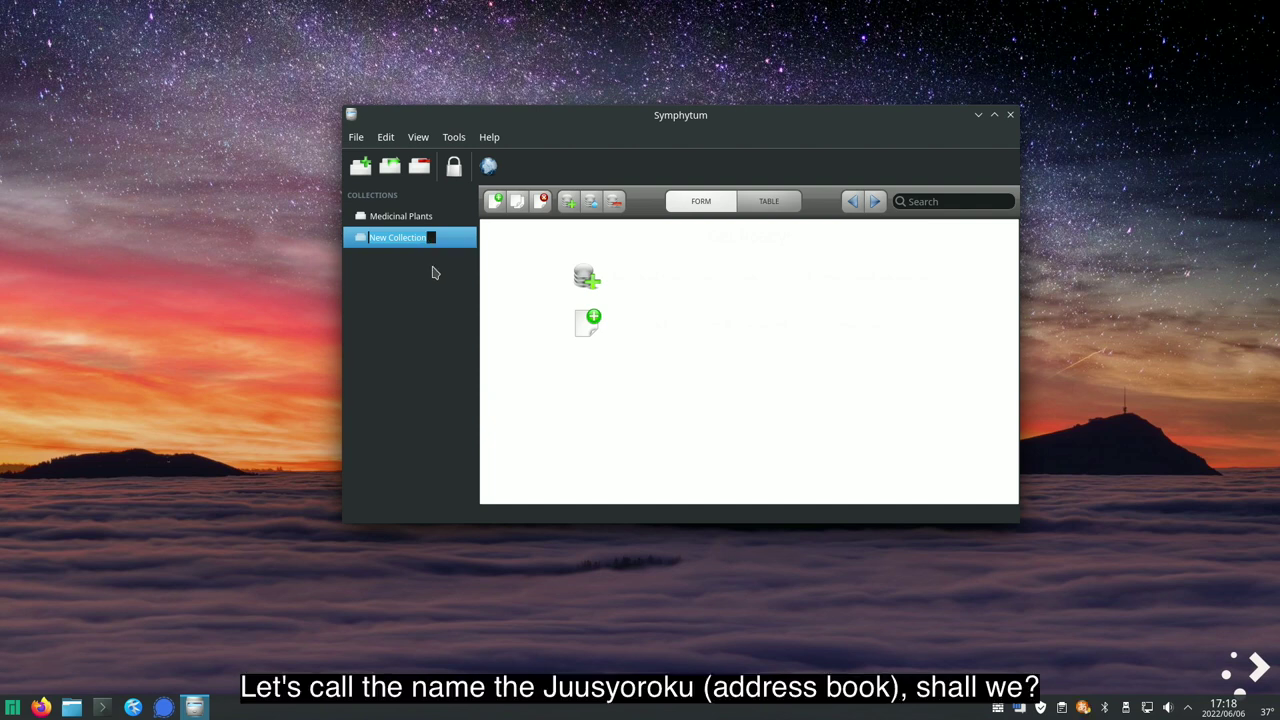
type("じゅうしょろく")
key("space")
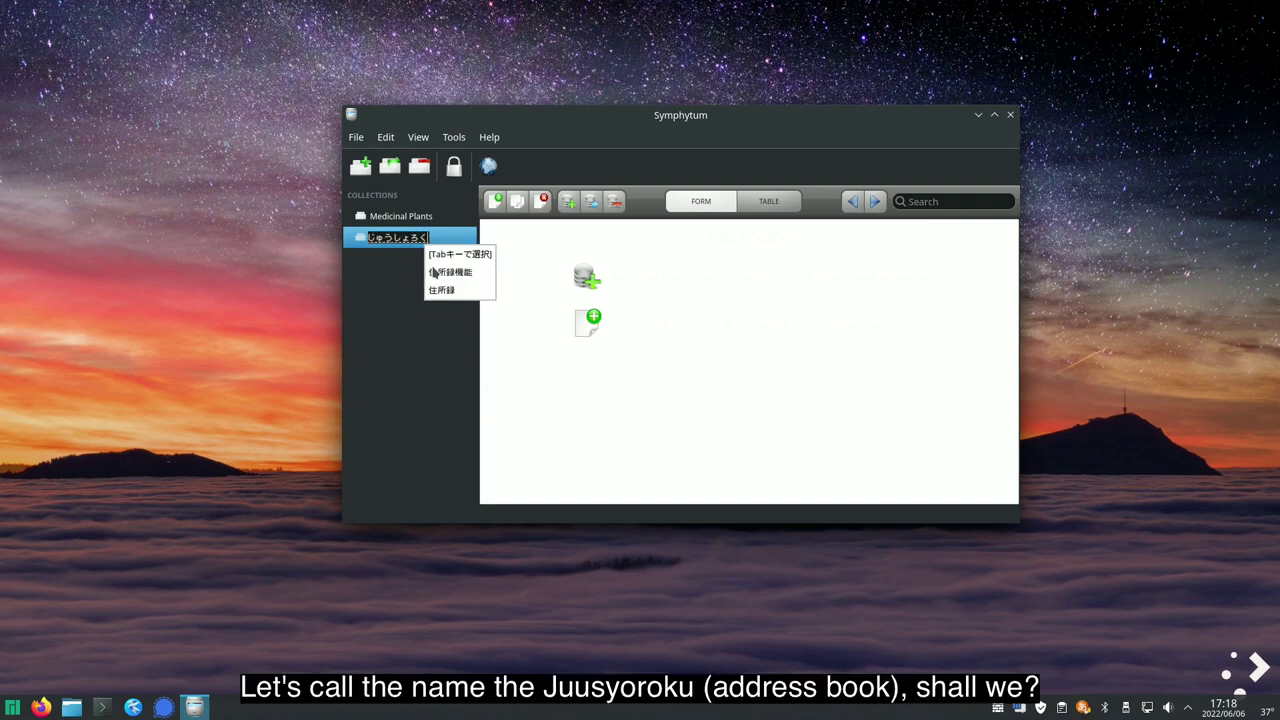
key("Return")
key("Return")
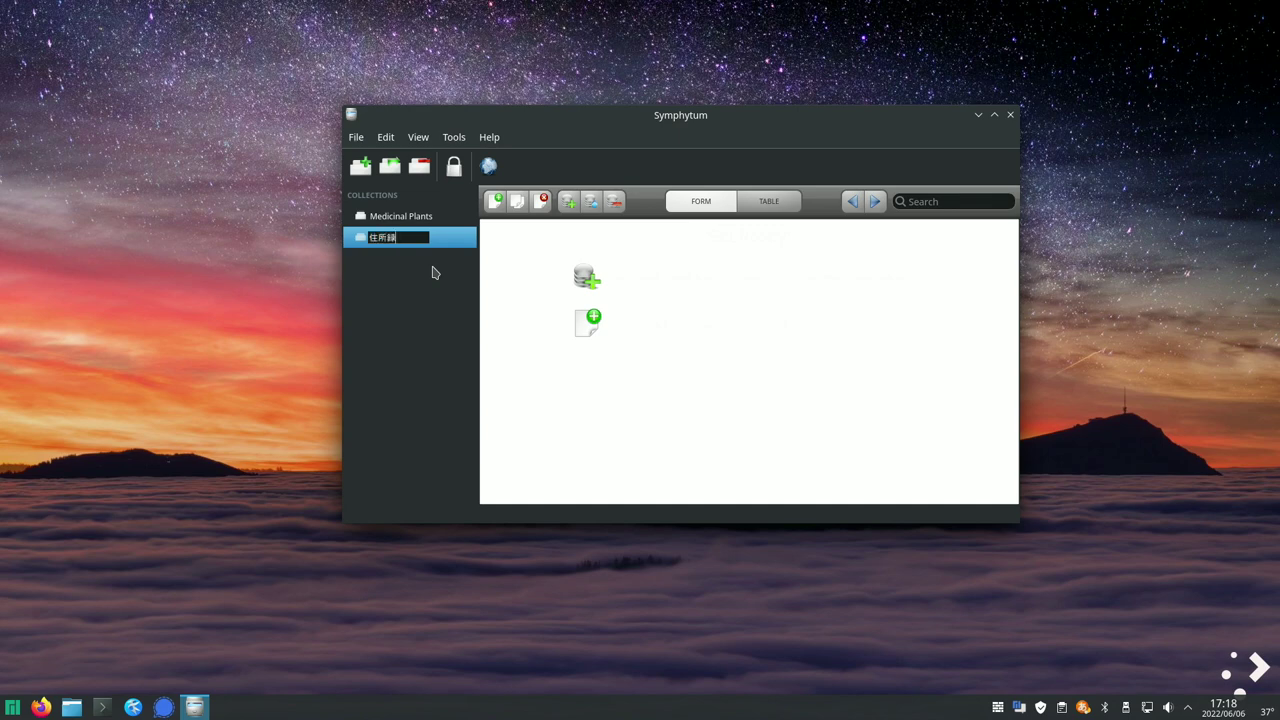
key("Return")
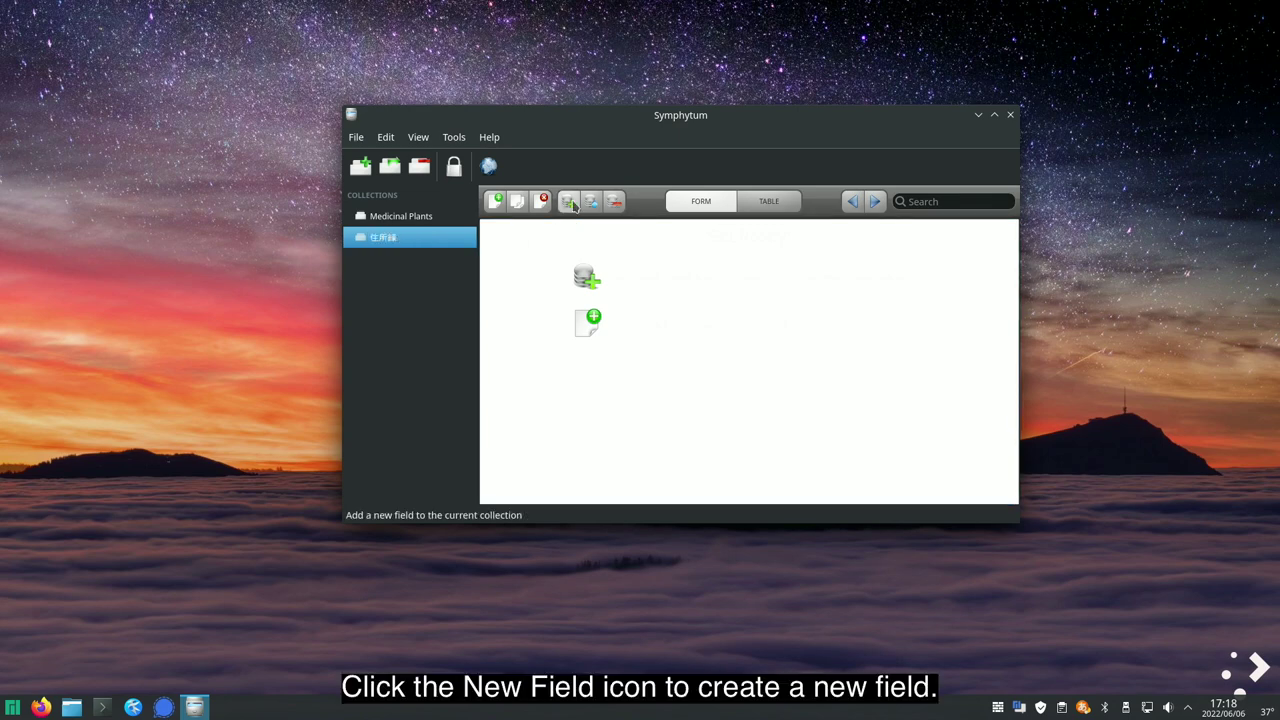
- Add a required Text field named 氏名 to the 住所録 collection
left_click(568, 202)
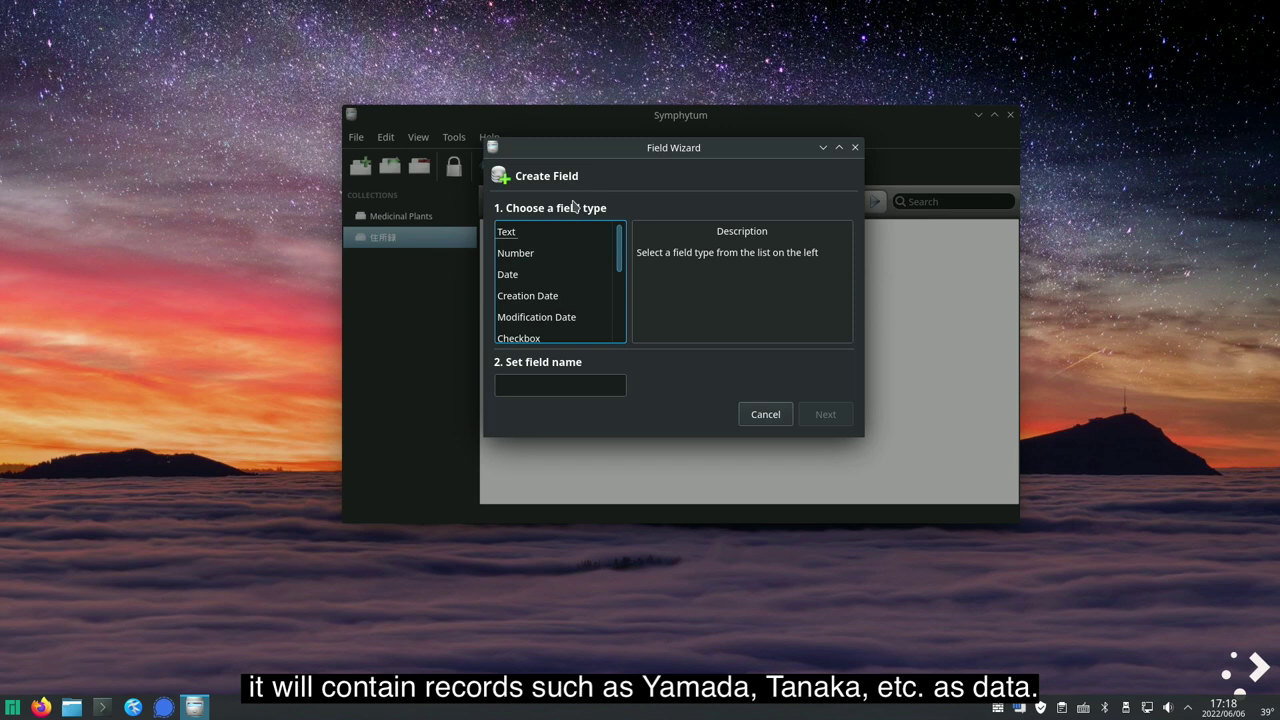
left_click(509, 388)
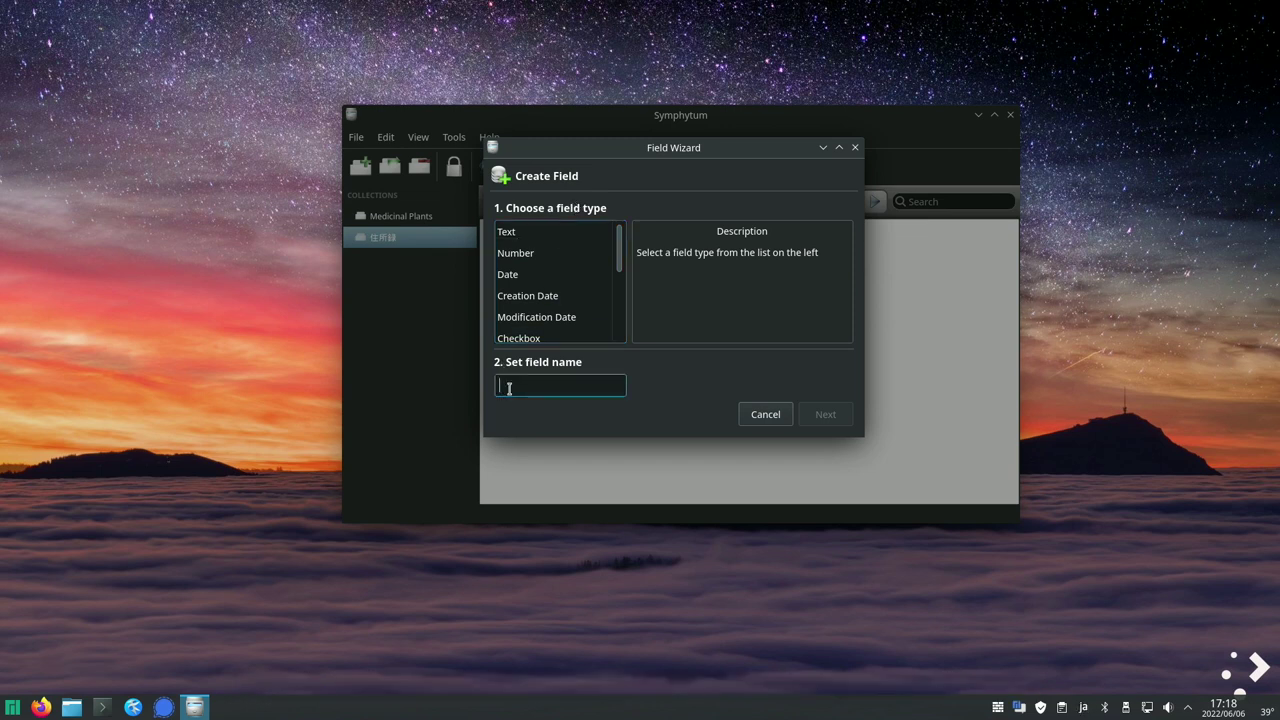
type("じゅ")
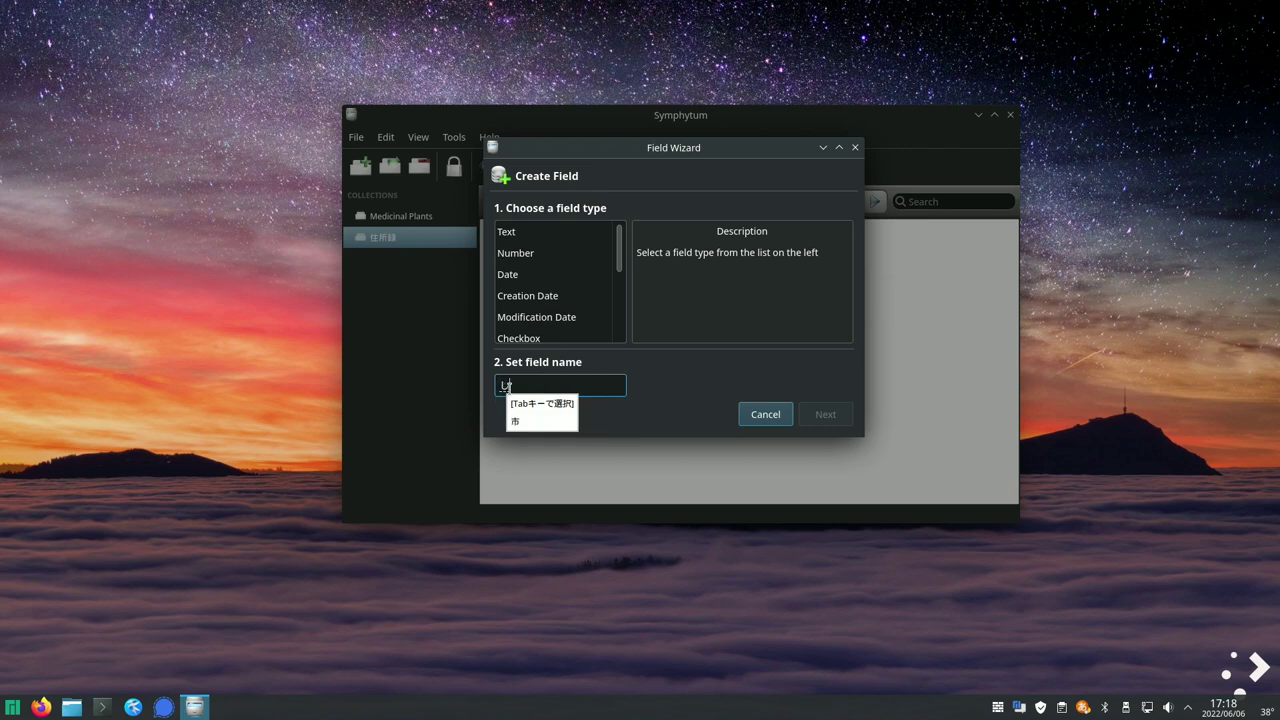
type("い")
key("space")
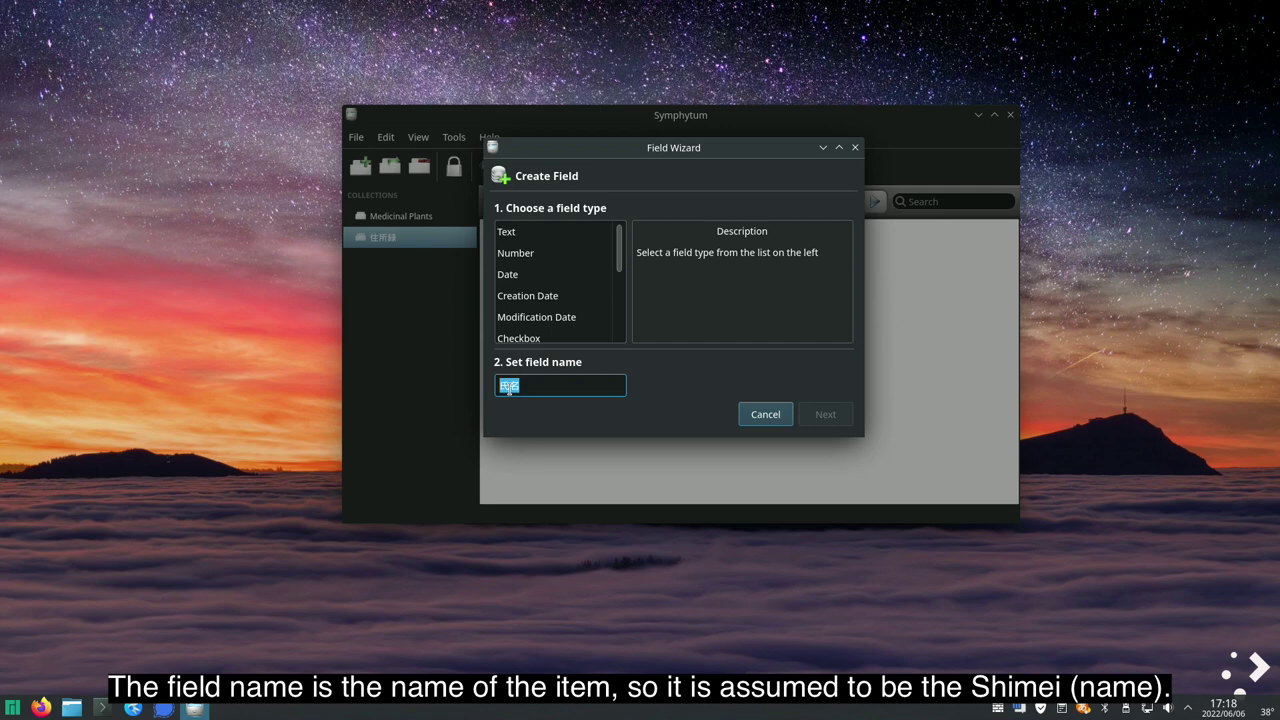
key("Return")
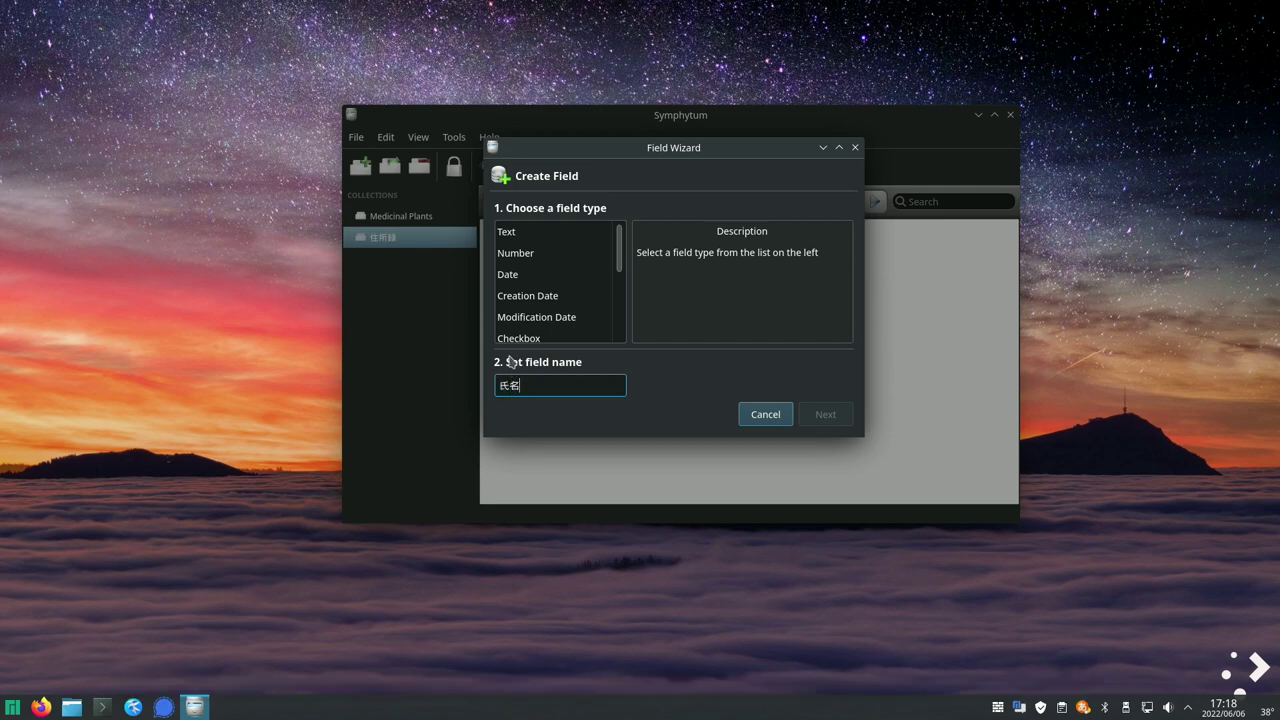
left_click(519, 237)
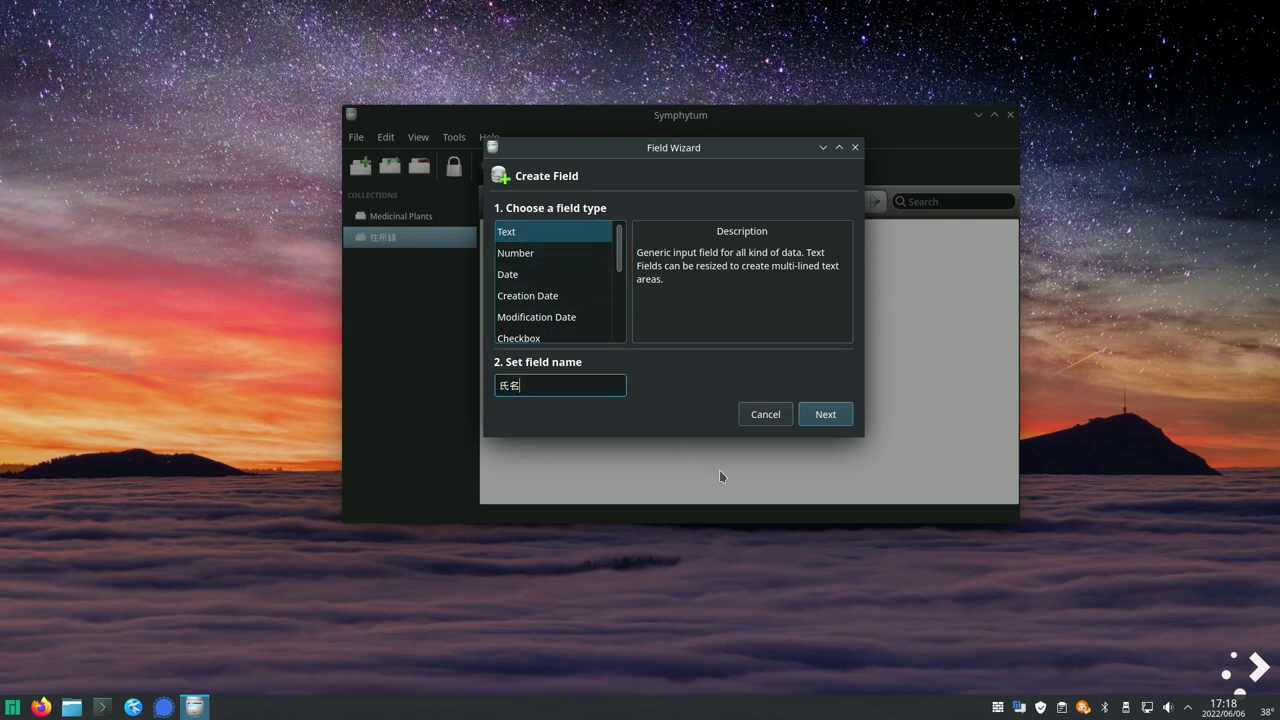
left_click(826, 418)
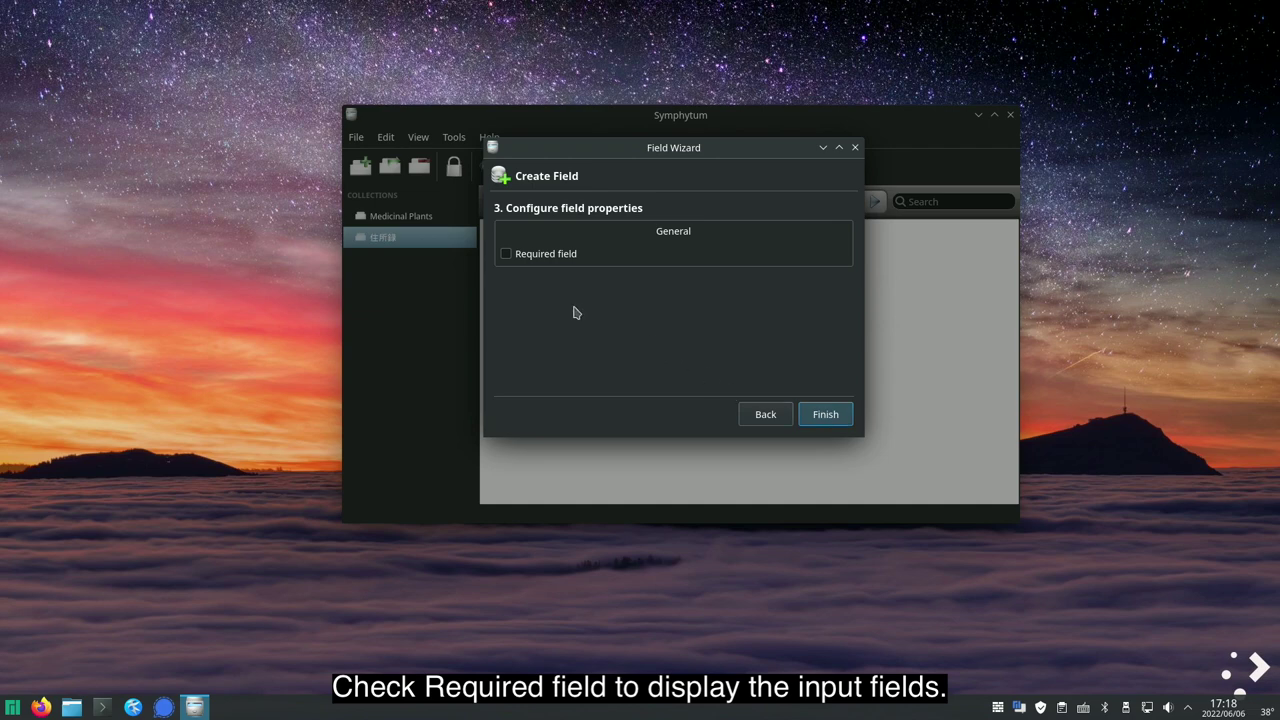
left_click(507, 256)
left_click(828, 424)
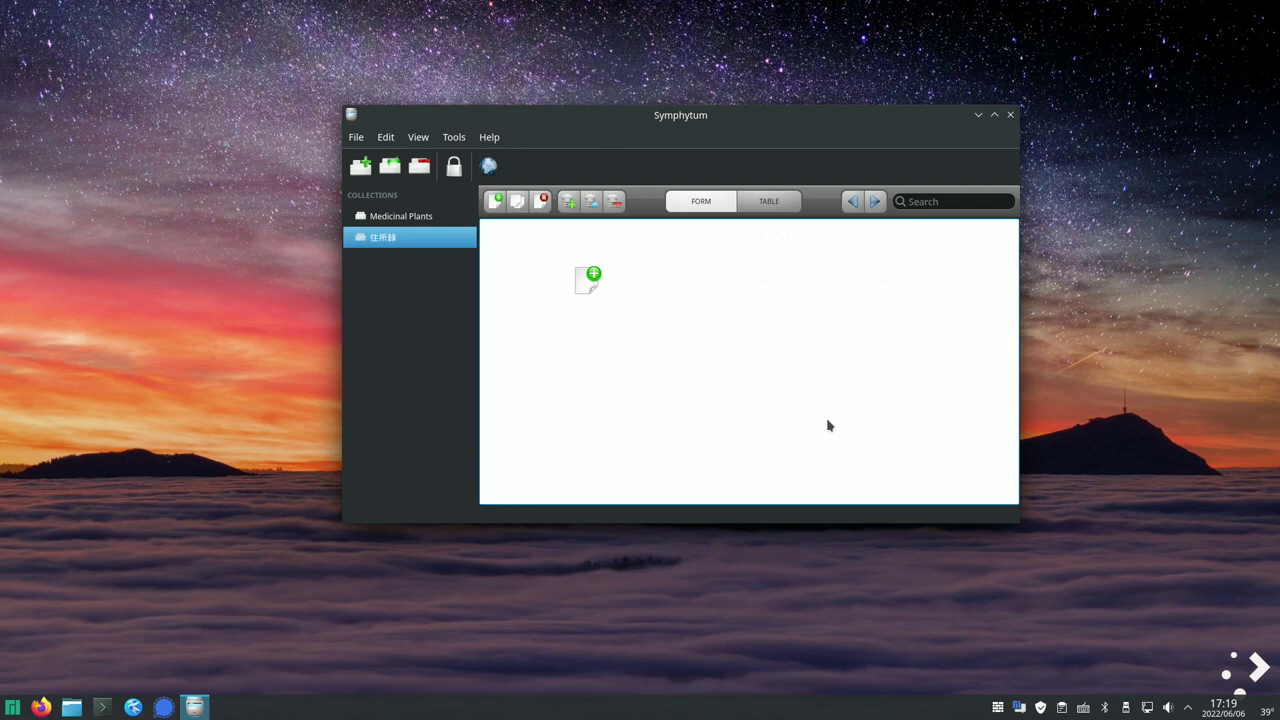
- Add a first empty record to 住所録 and place the cursor in its 氏名 box
left_click(493, 202)
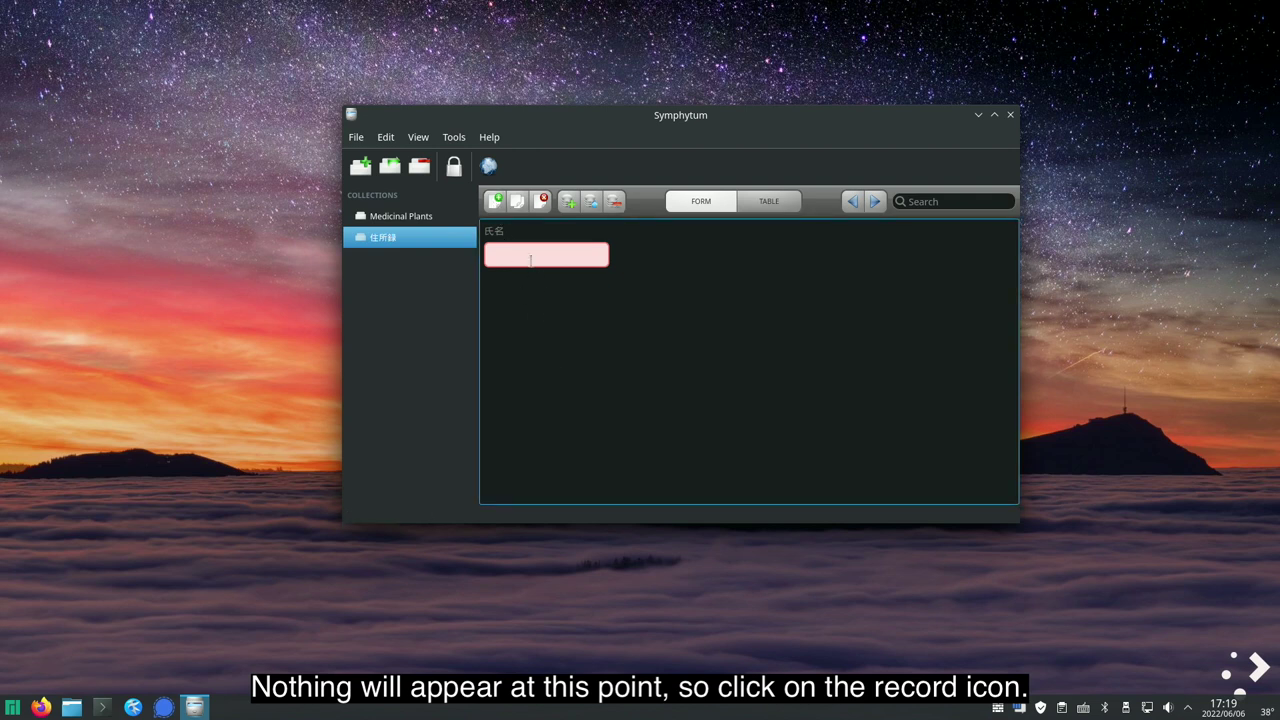
left_click(530, 258)
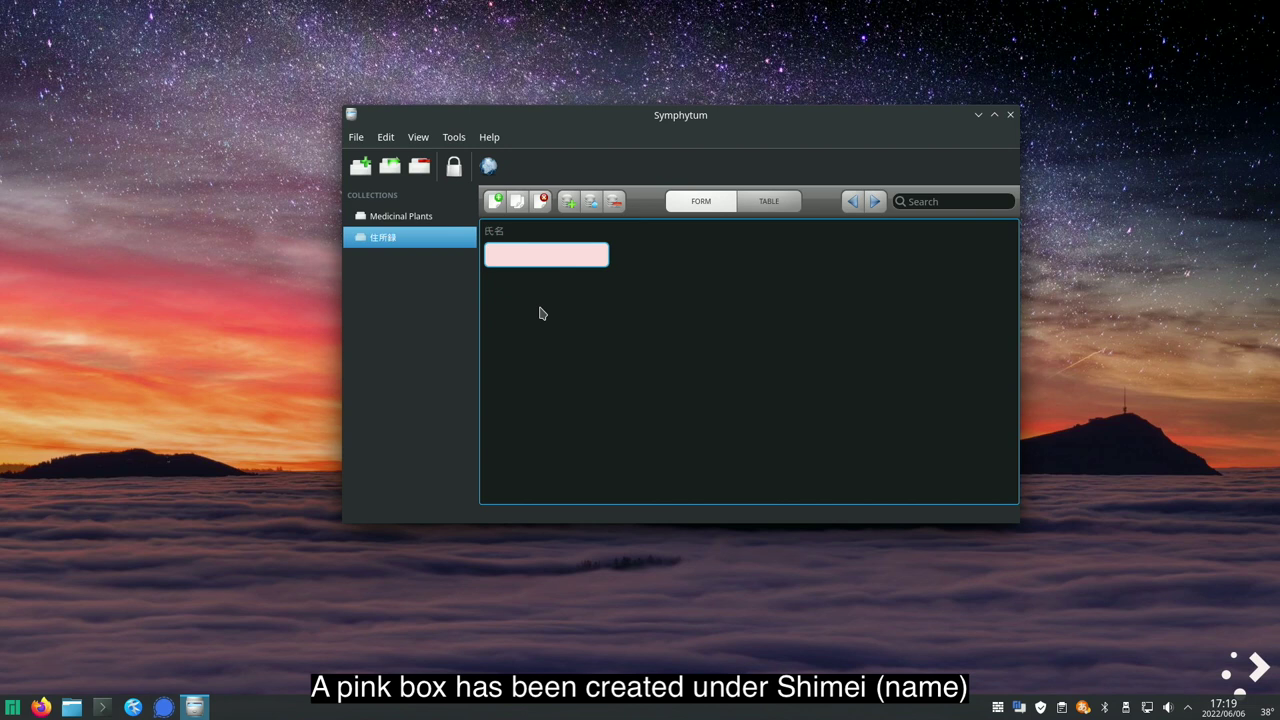
left_click(568, 202)
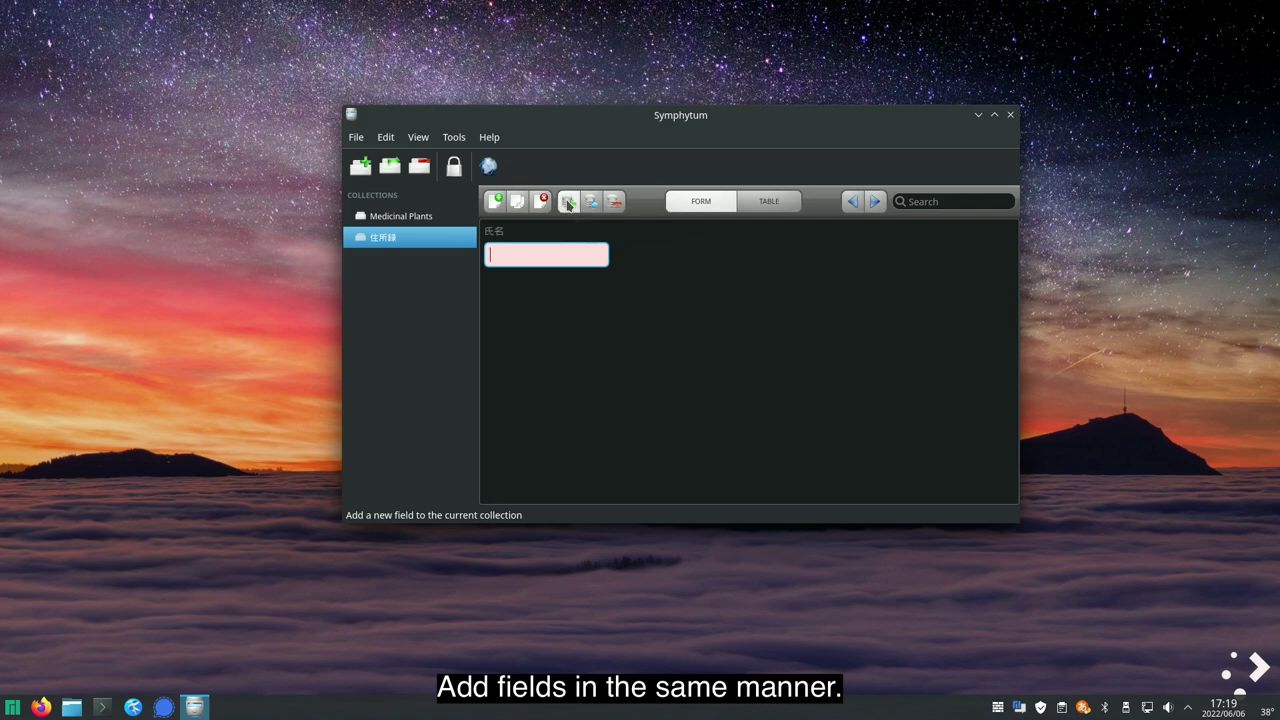
- Add a required Number field 電話番号 with Automatic notation
left_click(587, 388)
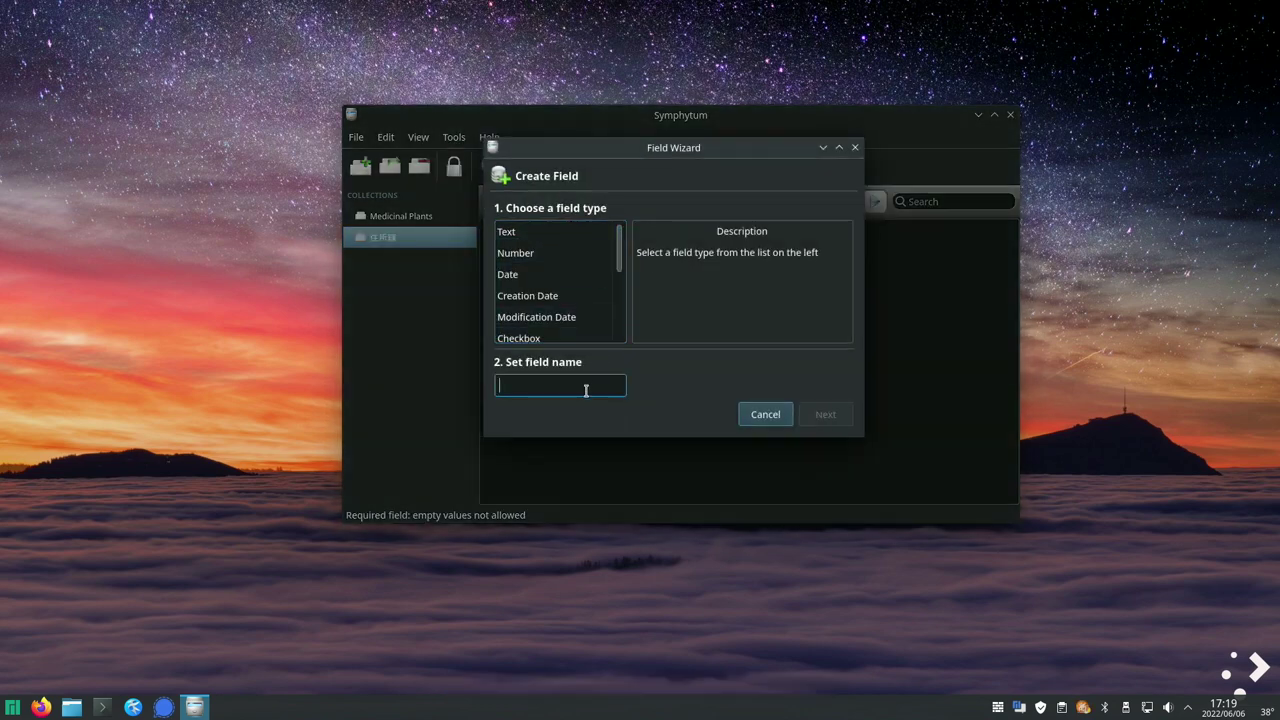
type("でんわばんごう")
key("space")
key("Return")
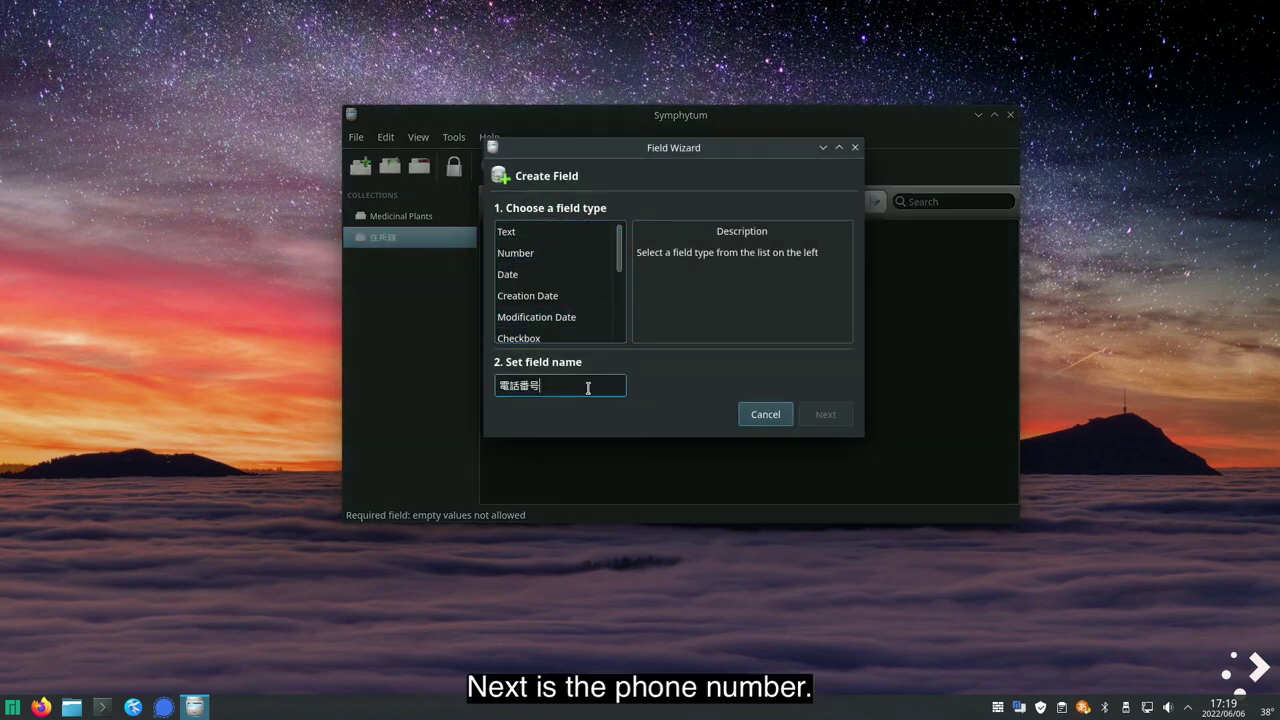
left_click(521, 256)
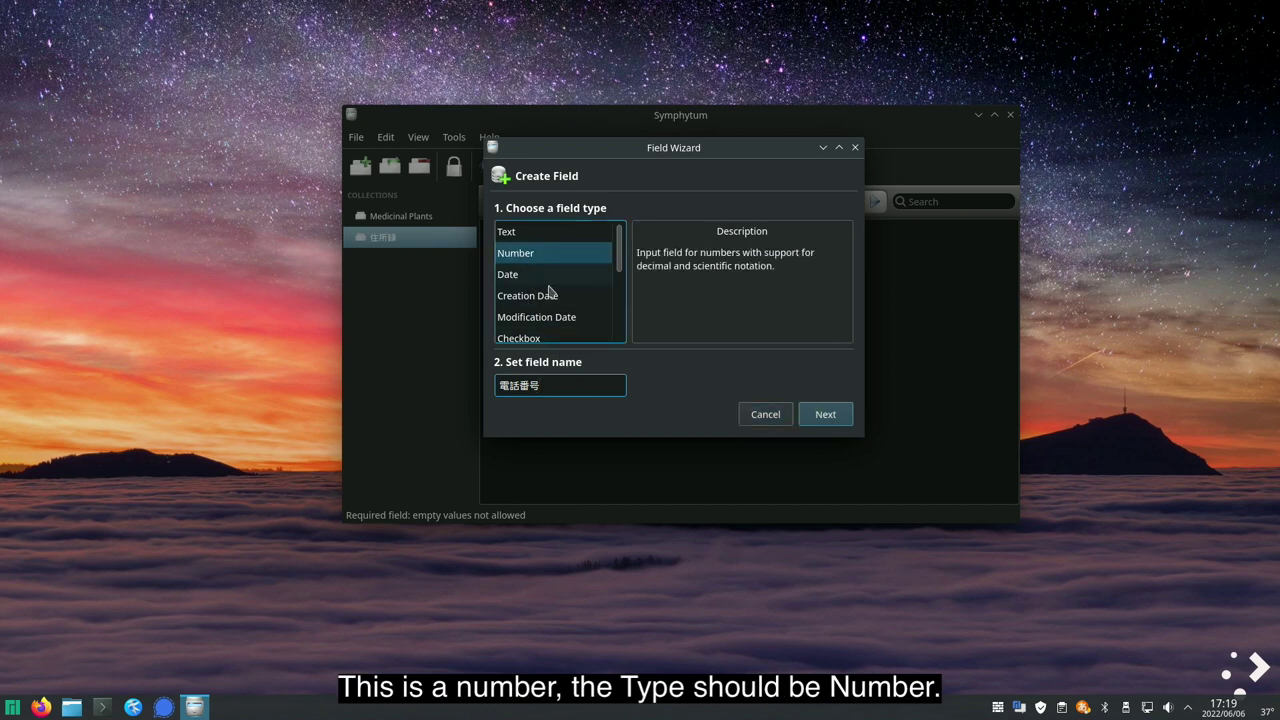
left_click(827, 415)
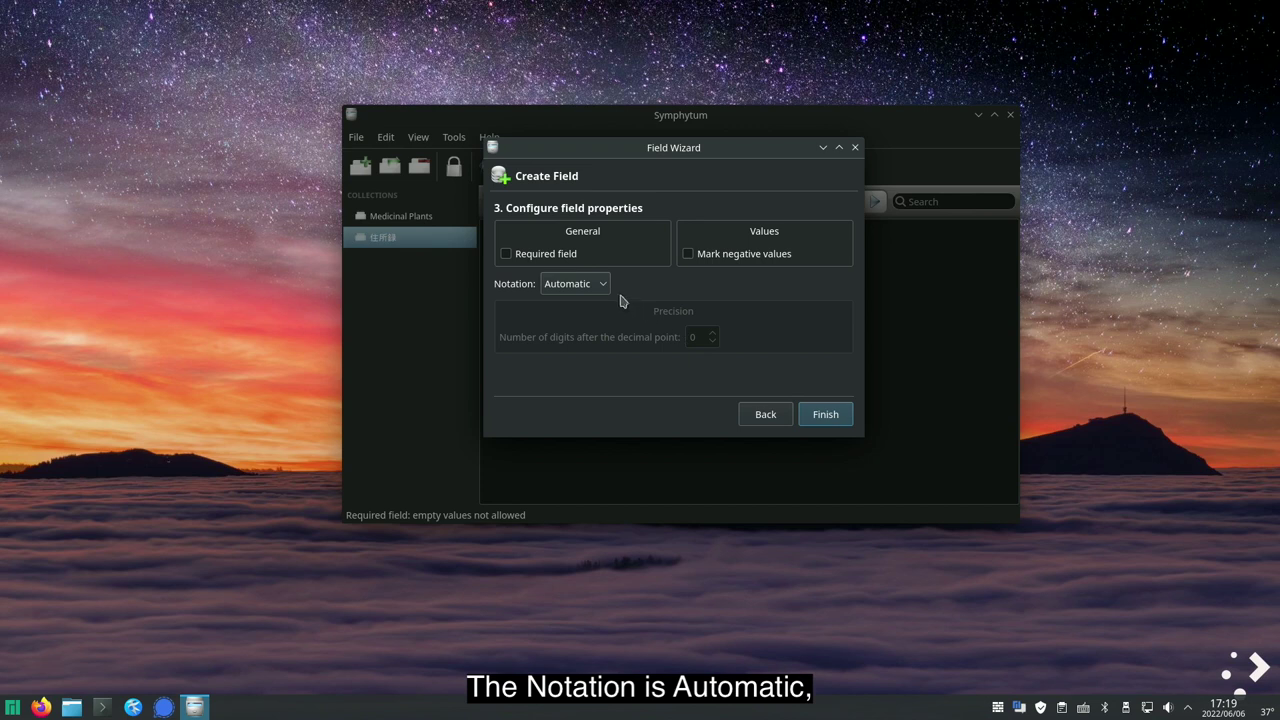
left_click(604, 288)
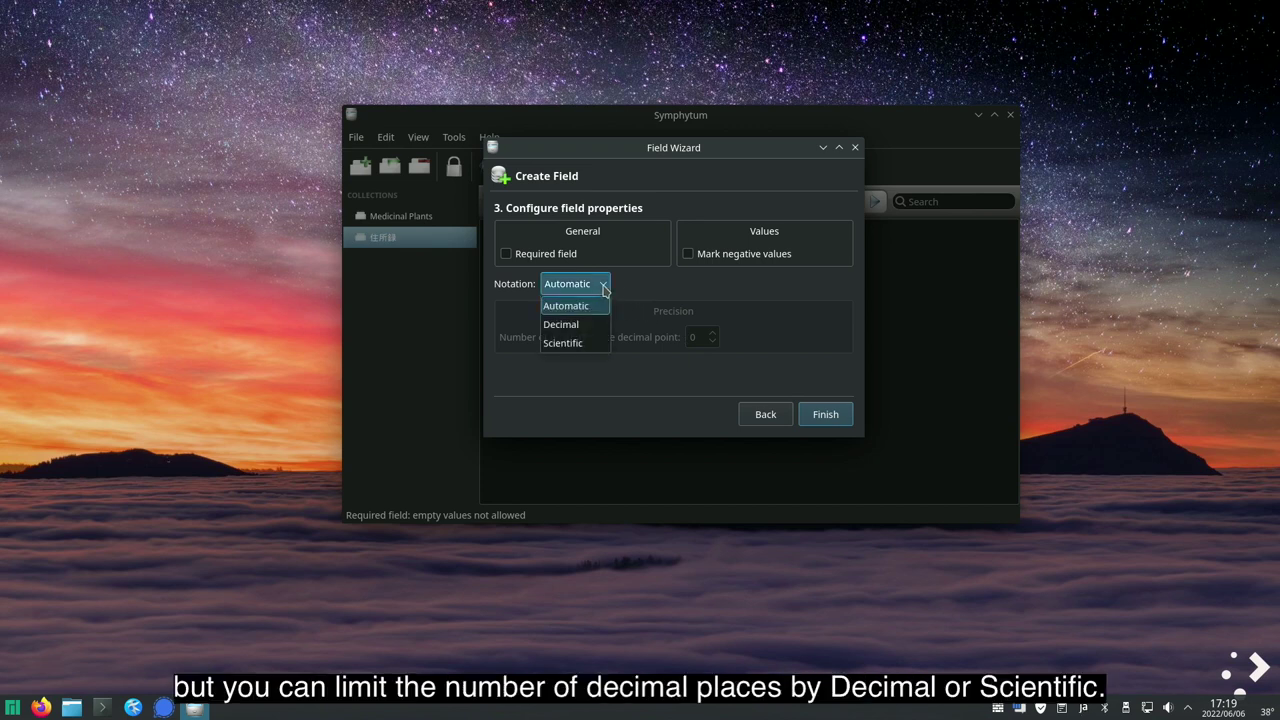
left_click(604, 288)
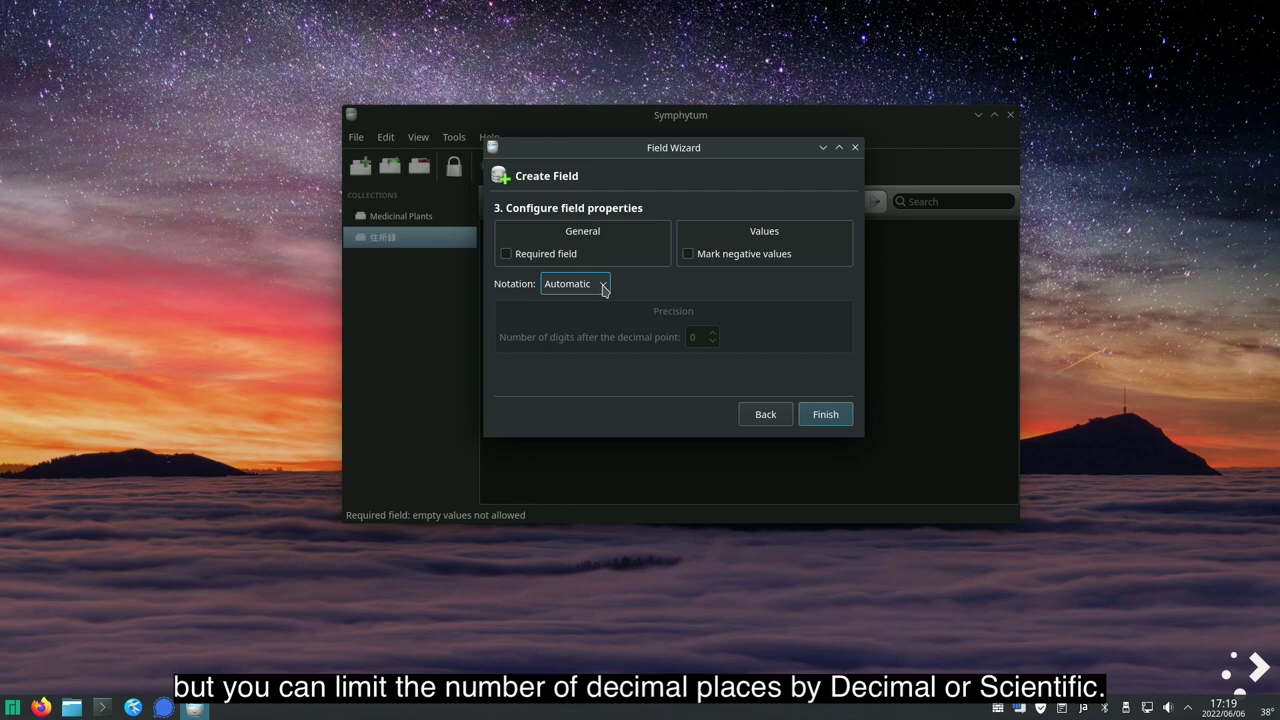
mouse_move(603, 288)
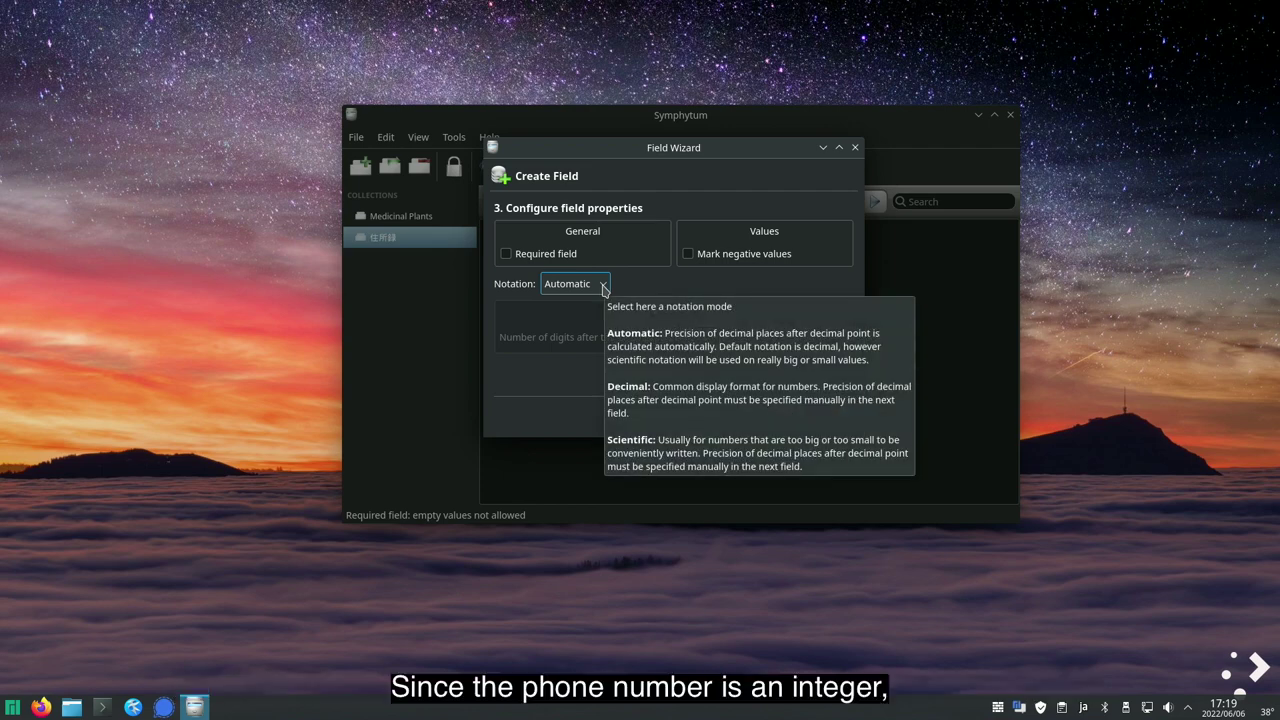
left_click(506, 254)
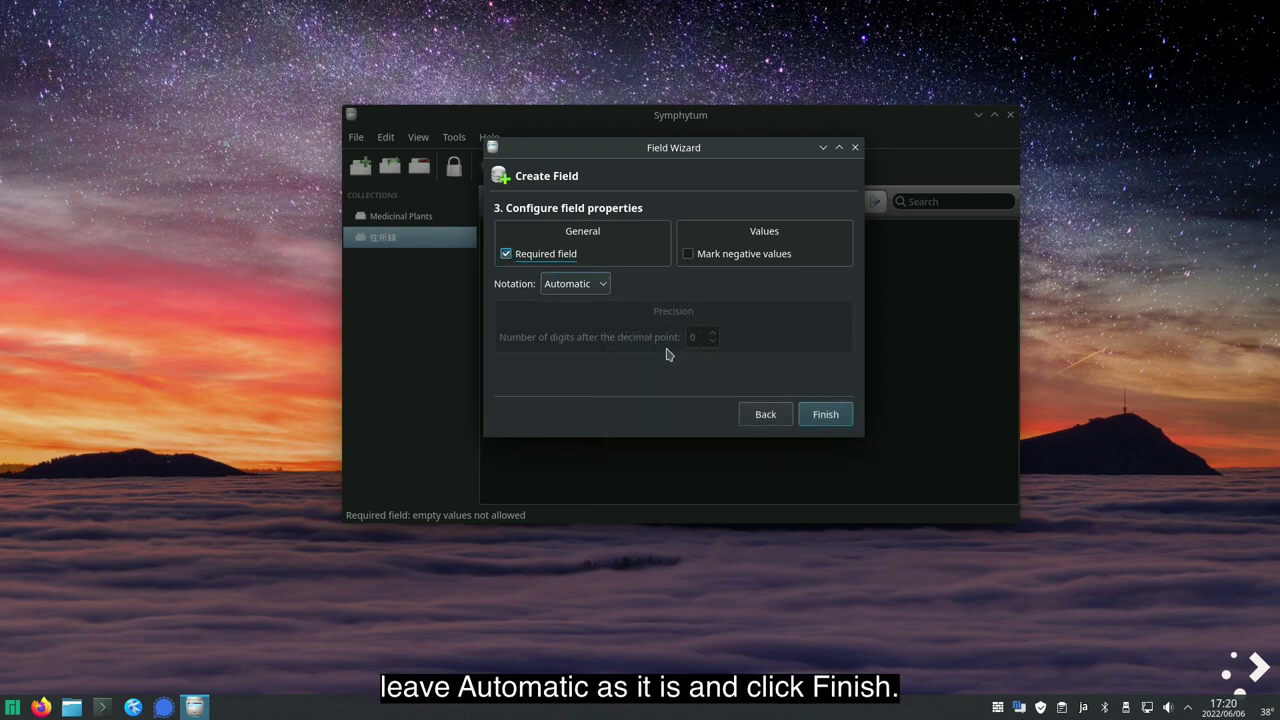
left_click(834, 425)
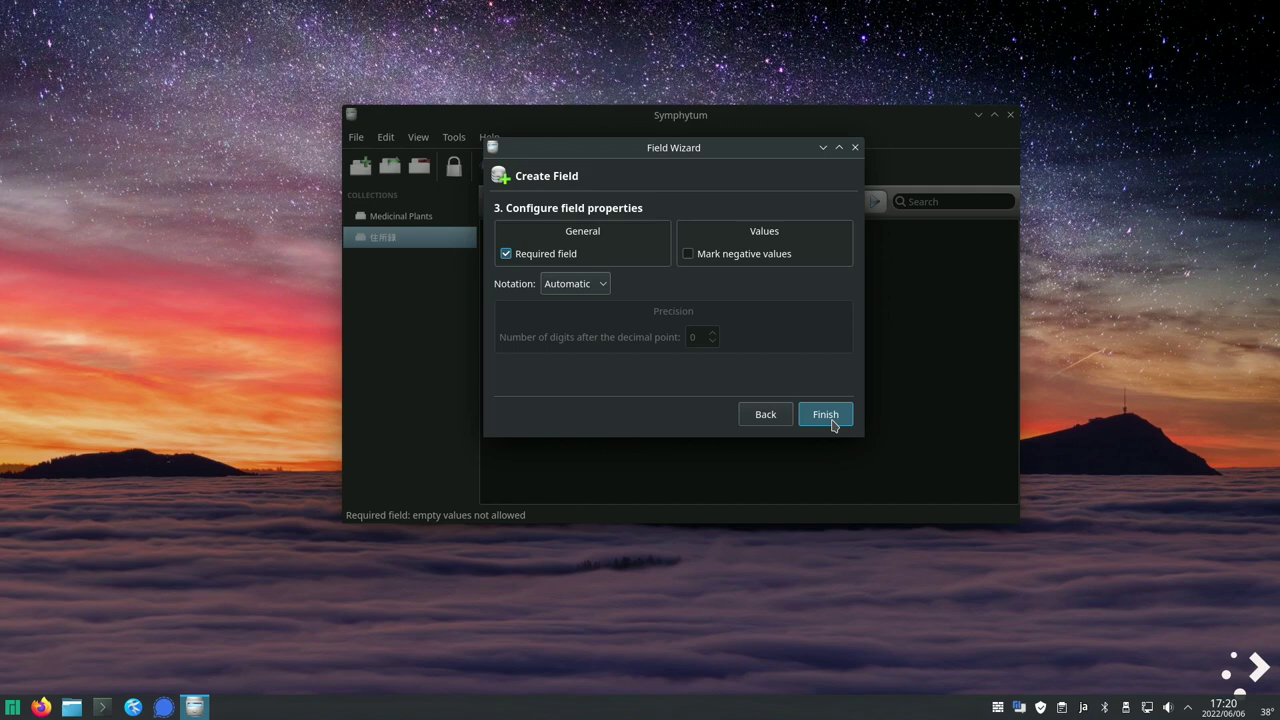
left_click(826, 415)
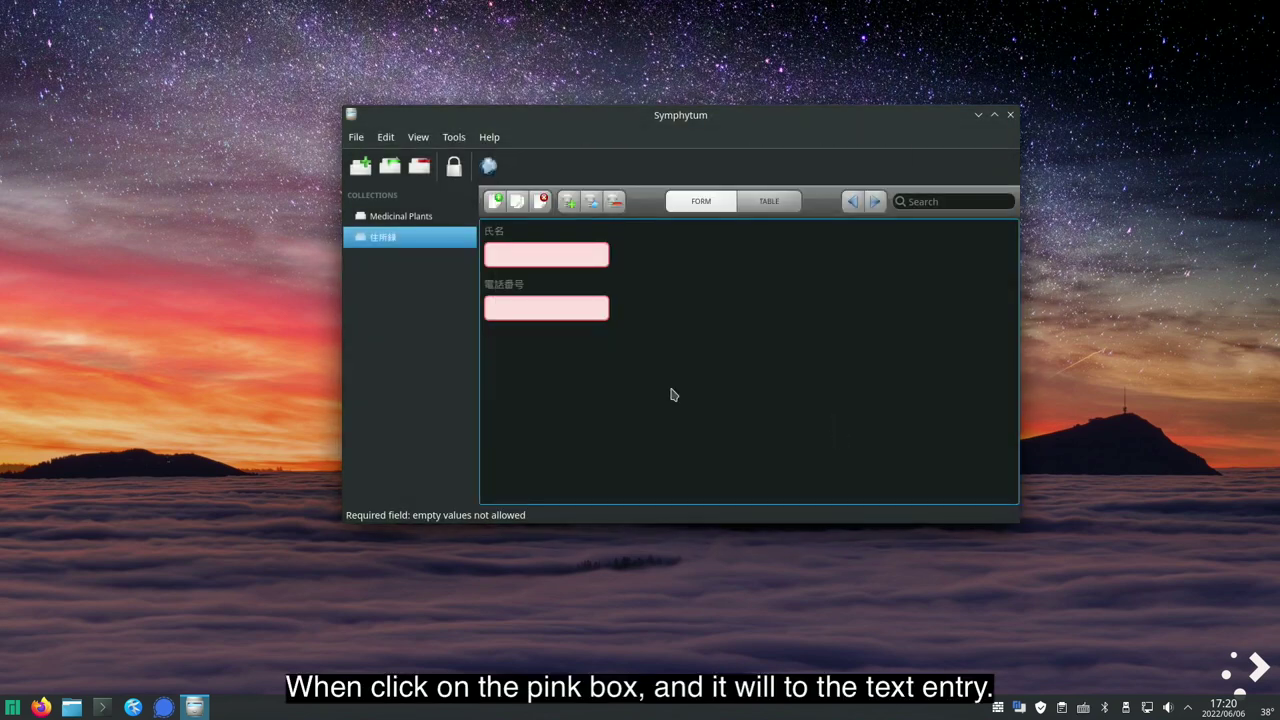
- Move the 電話番号 field up beside 氏名 in the top row
left_click(500, 305)
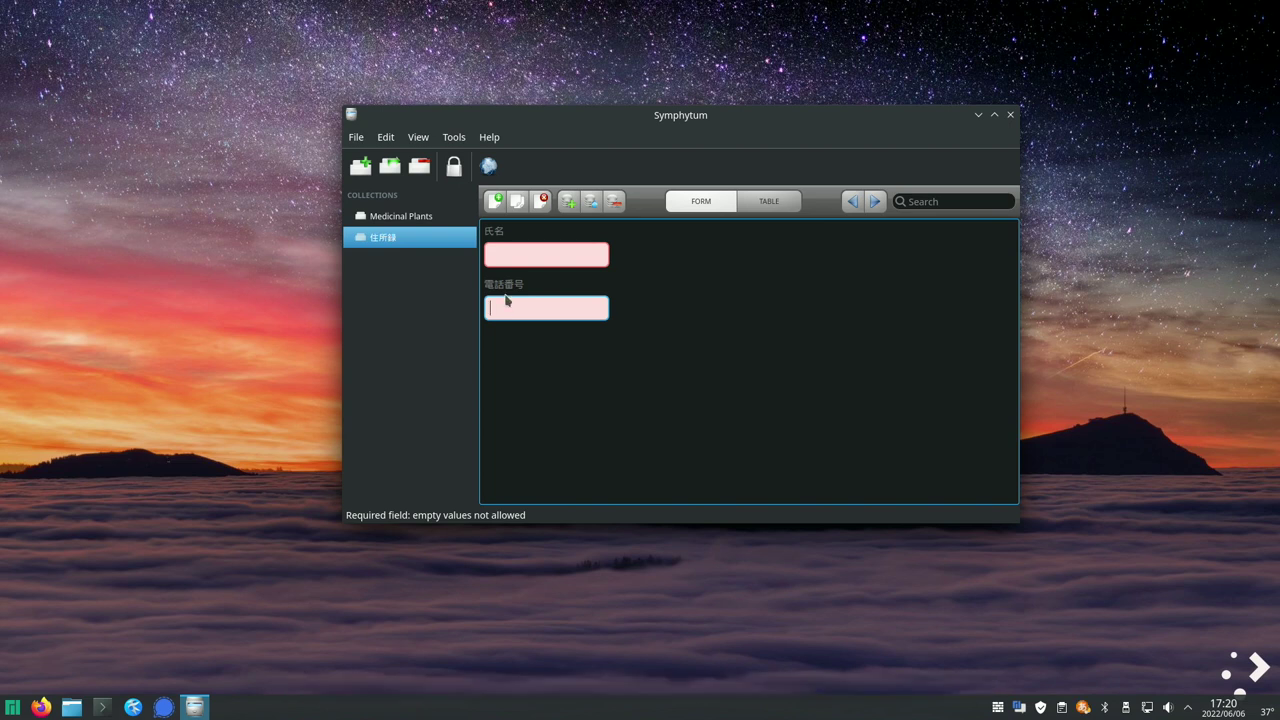
left_click(502, 286)
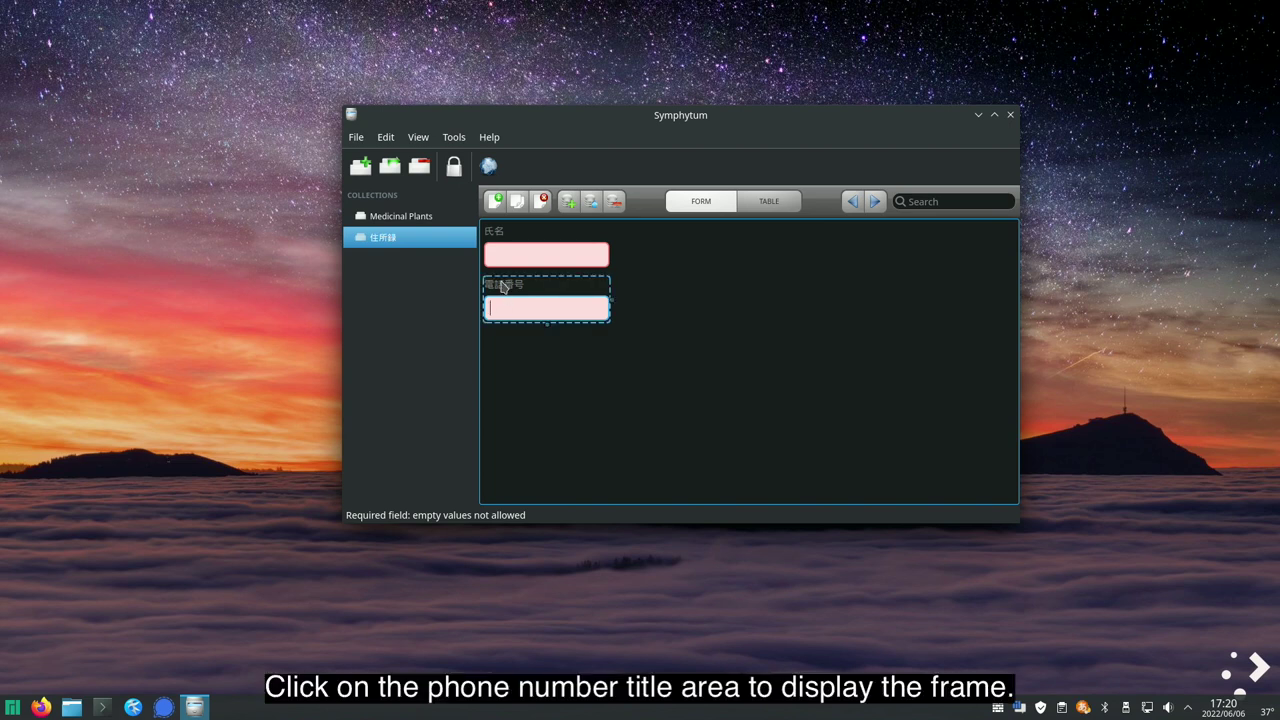
left_click_drag(499, 289, 655, 255)
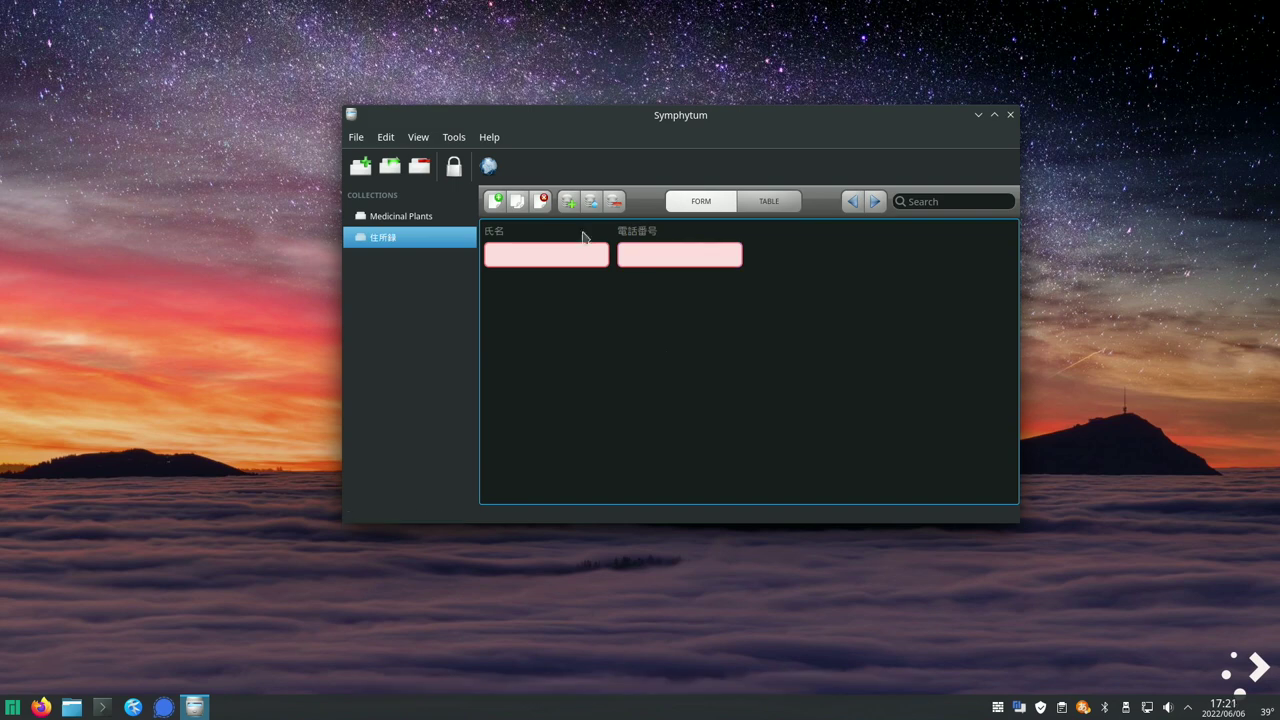
- Add a required Text field for e-mail and place it right of 電話番号
left_click(568, 201)
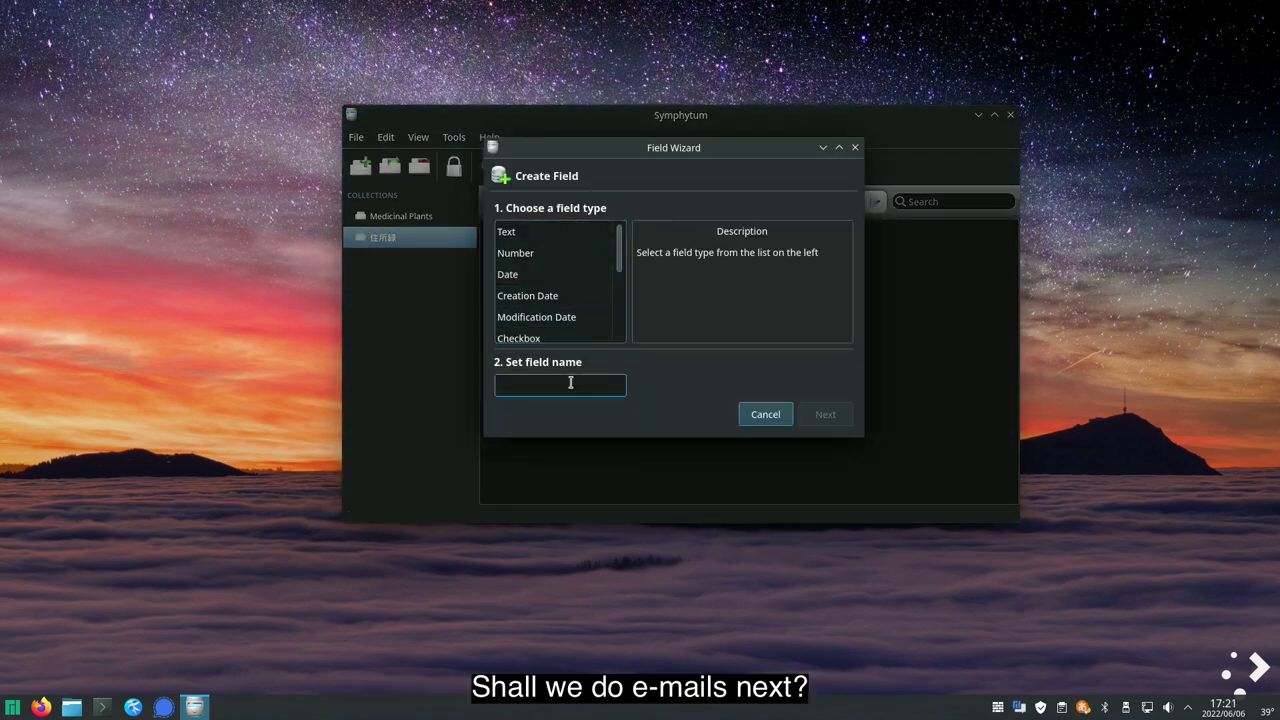
type("e-ma")
left_click(507, 232)
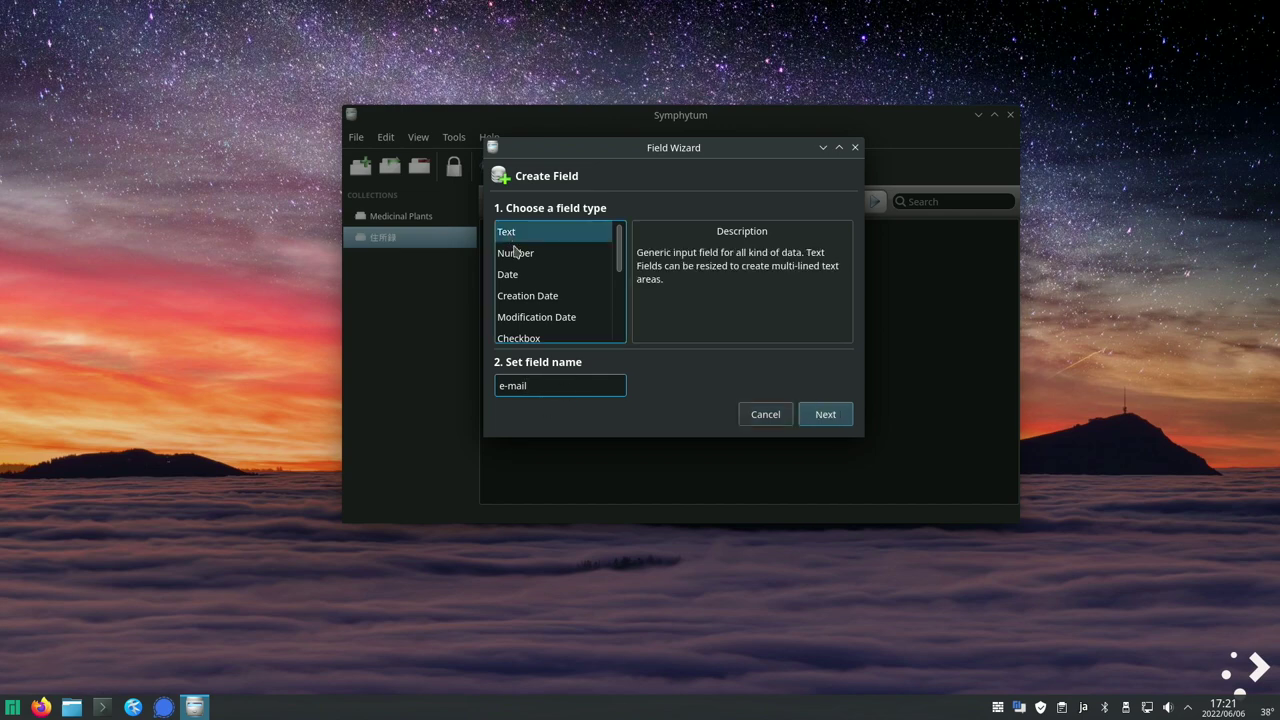
left_click(826, 414)
left_click(506, 254)
left_click(834, 421)
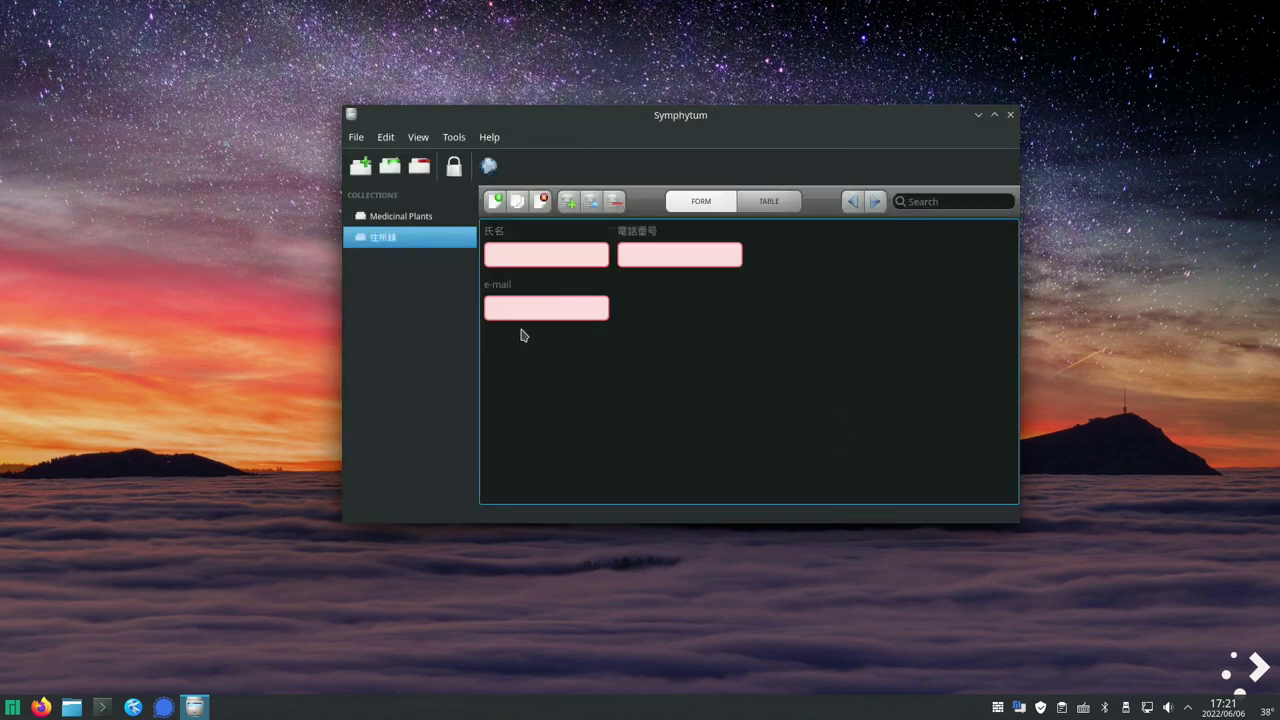
left_click_drag(493, 288, 797, 240)
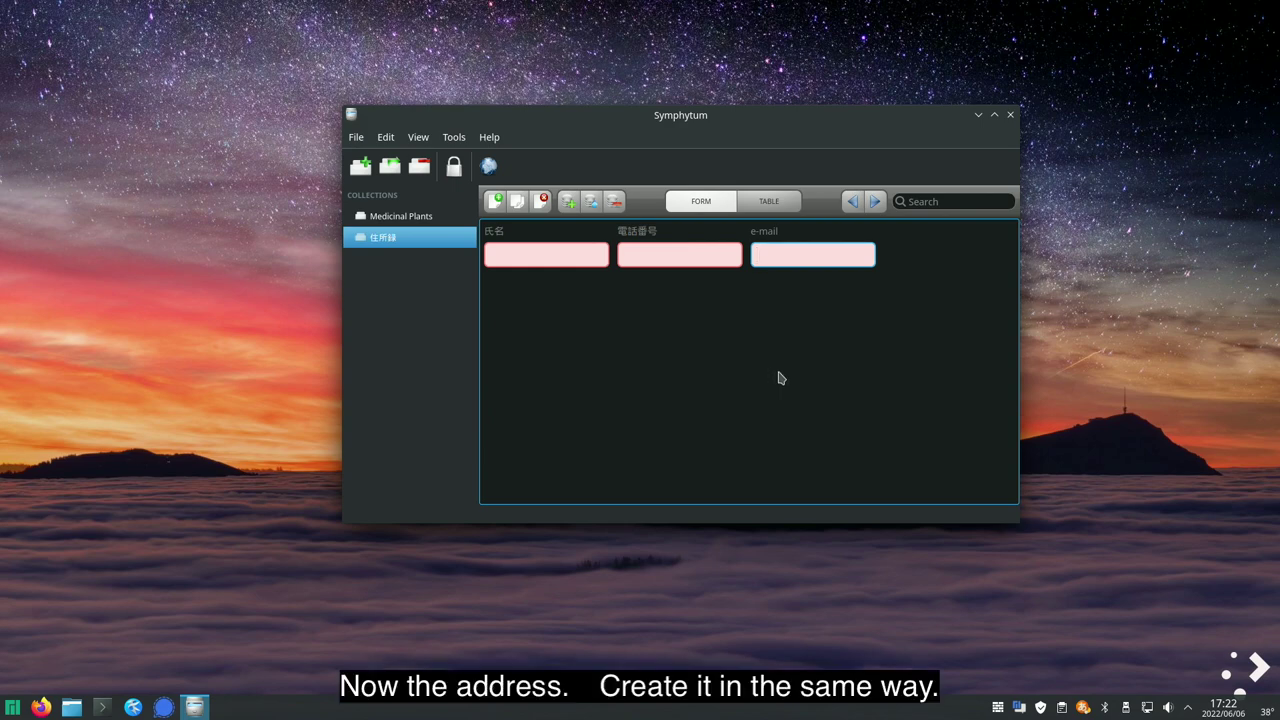
- Add a Text field named 住所 for the address
left_click(569, 204)
left_click(534, 380)
key("ctrl+space")
type("juusho")
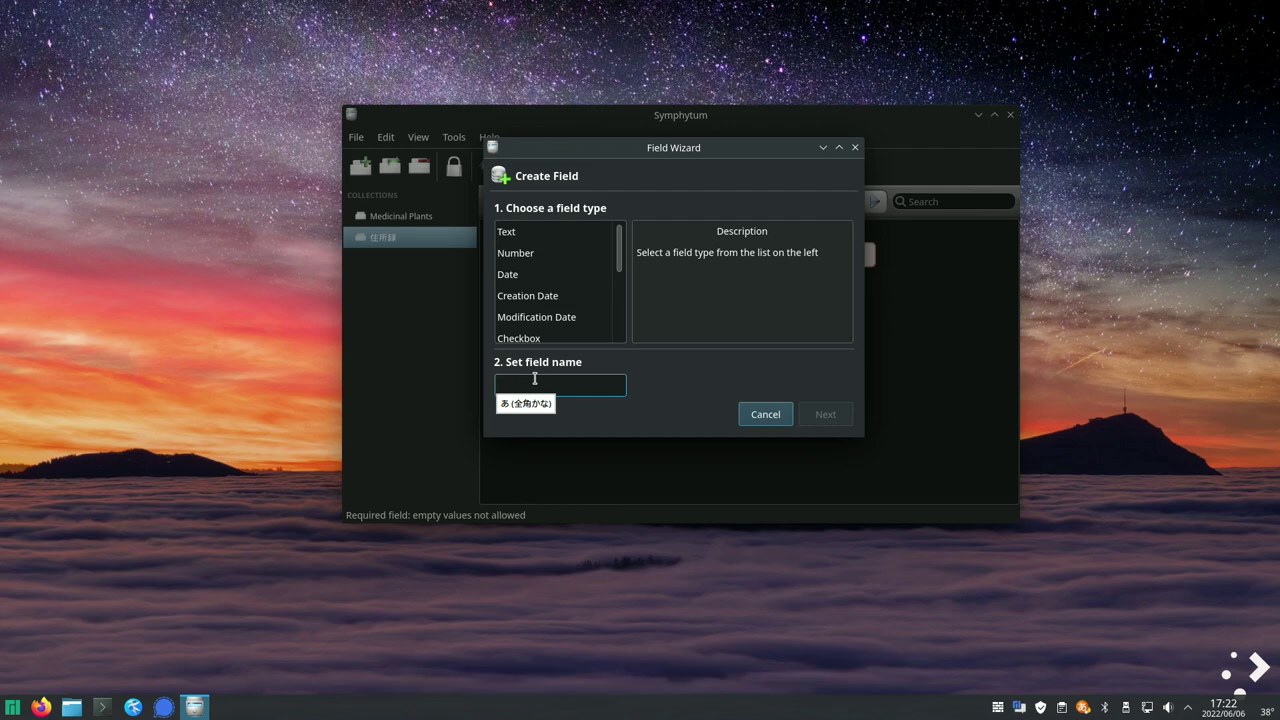
key("space")
key("Return")
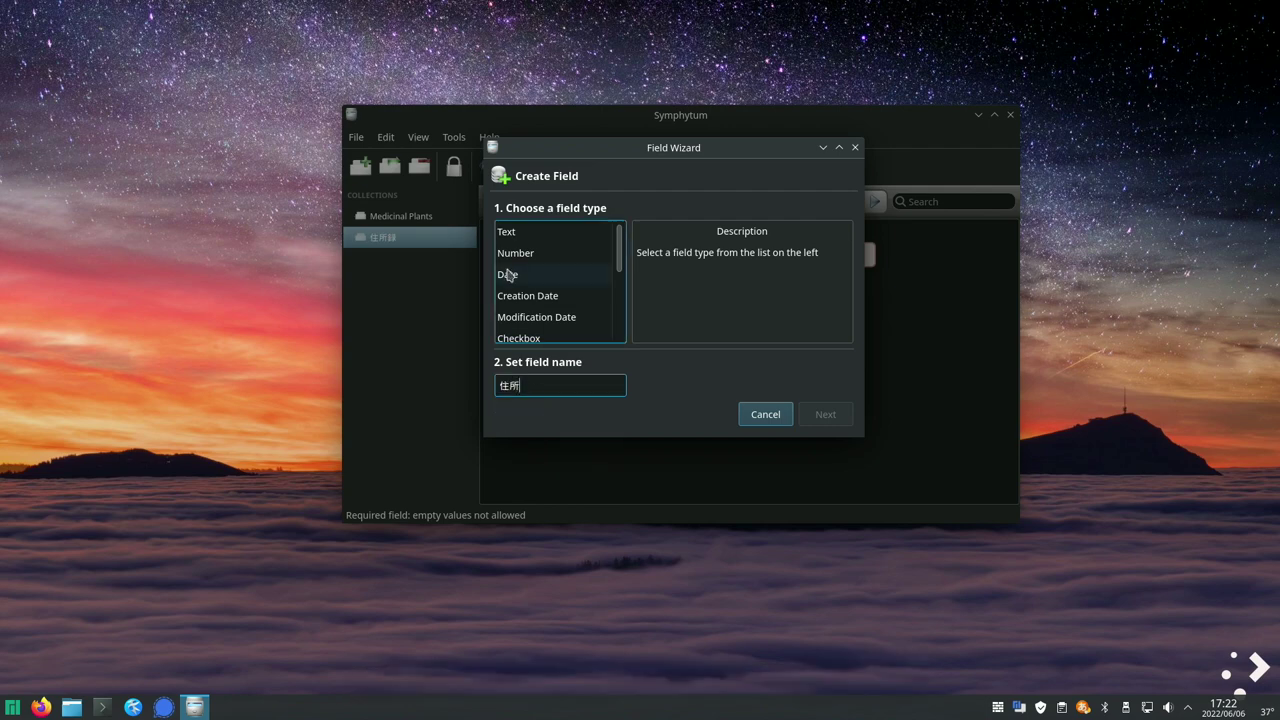
left_click(507, 235)
left_click(814, 412)
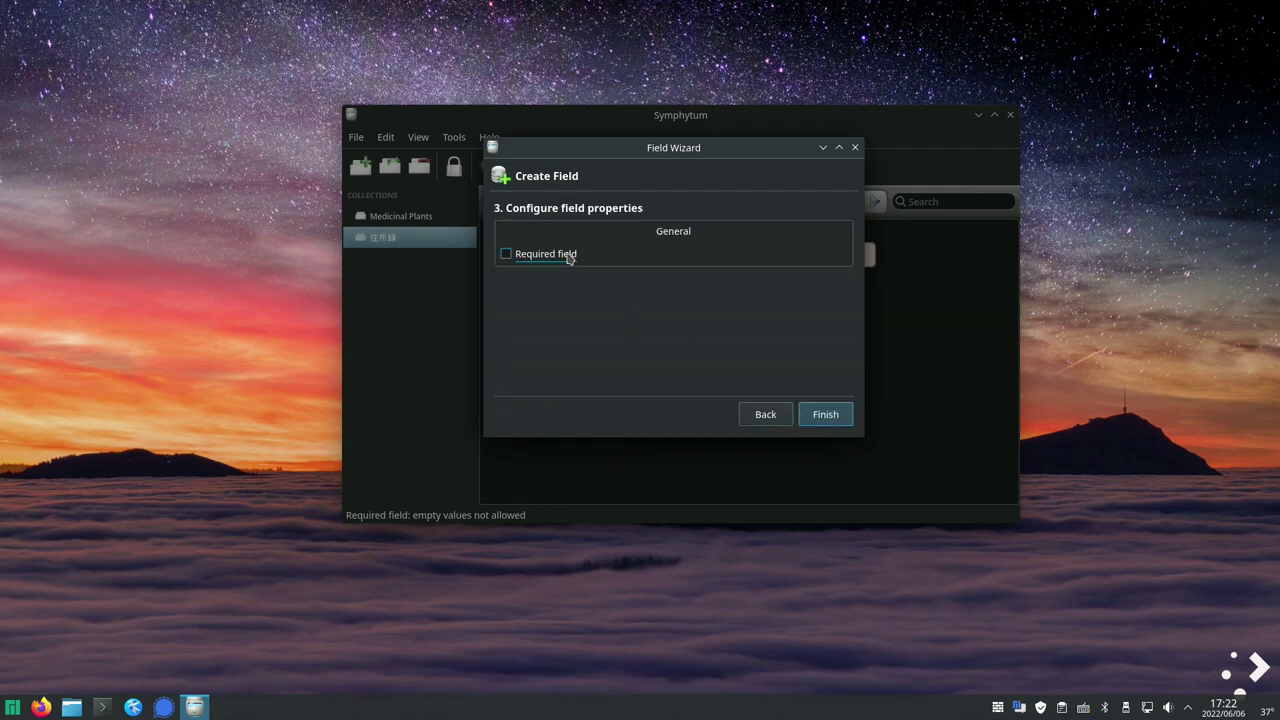
left_click(847, 418)
- Widen the 住所 field and make it taller for long addresses
left_click(499, 289)
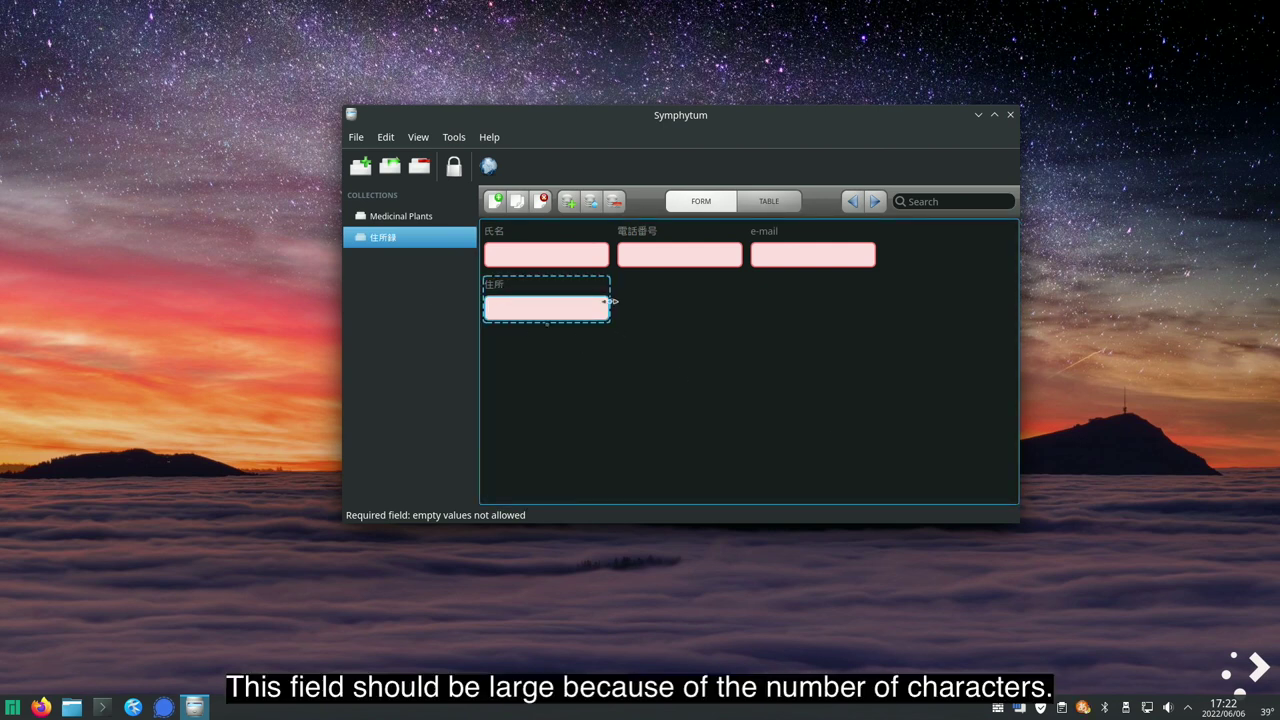
left_click_drag(614, 298, 743, 298)
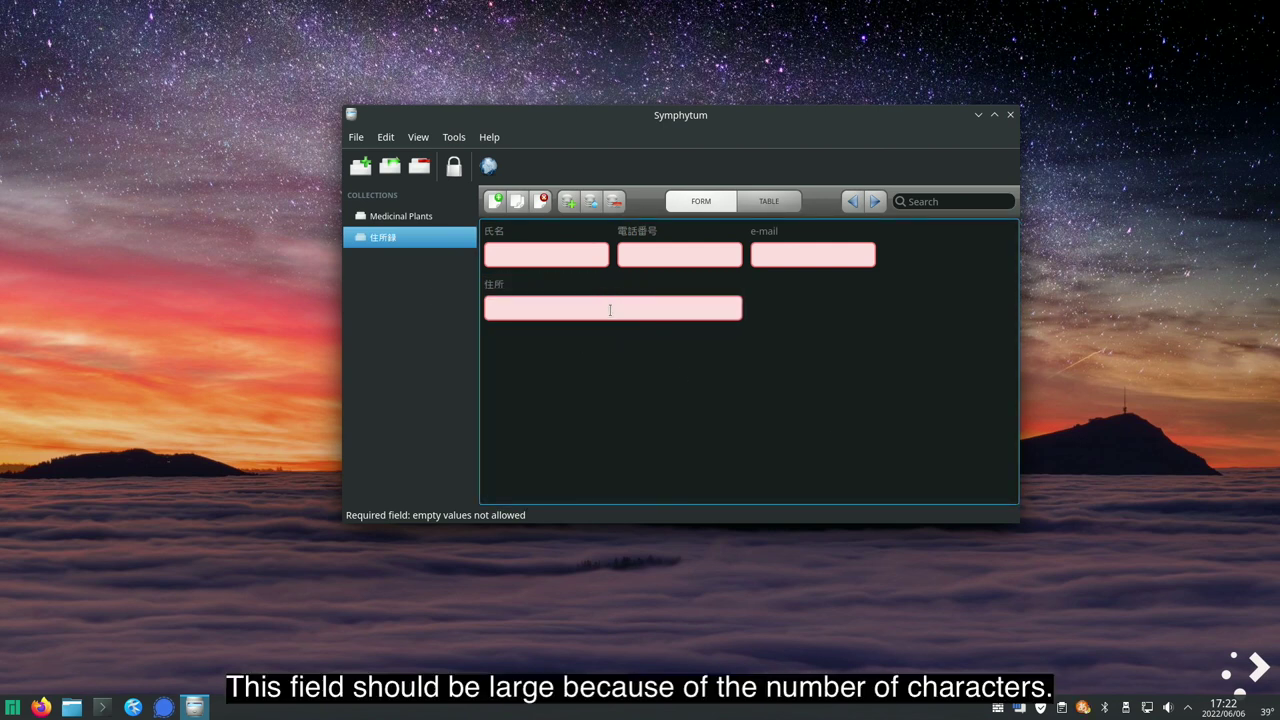
left_click(496, 289)
left_click_drag(614, 326, 617, 360)
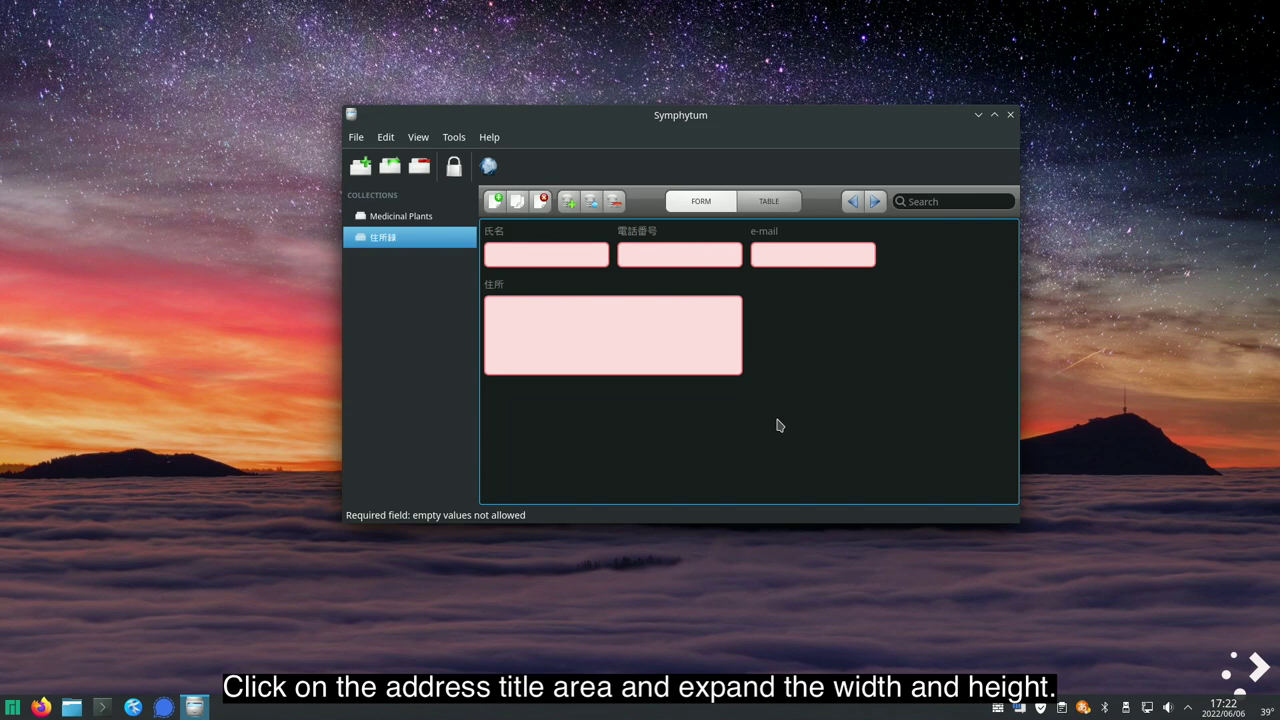
left_click(570, 204)
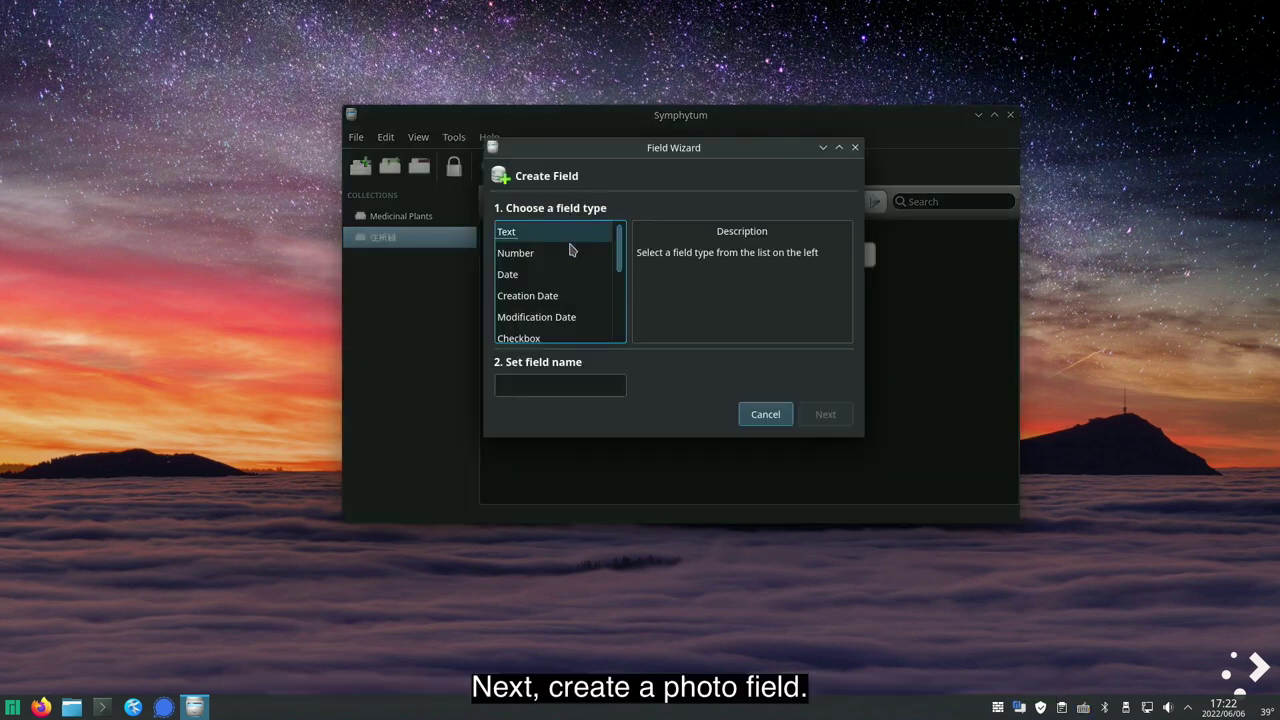
- Add an Image field named 写真
left_click(539, 386)
type("しゃしん")
key("Tab")
key("Return")
scroll(610, 300, "down", 2)
left_click(540, 276)
left_click(835, 422)
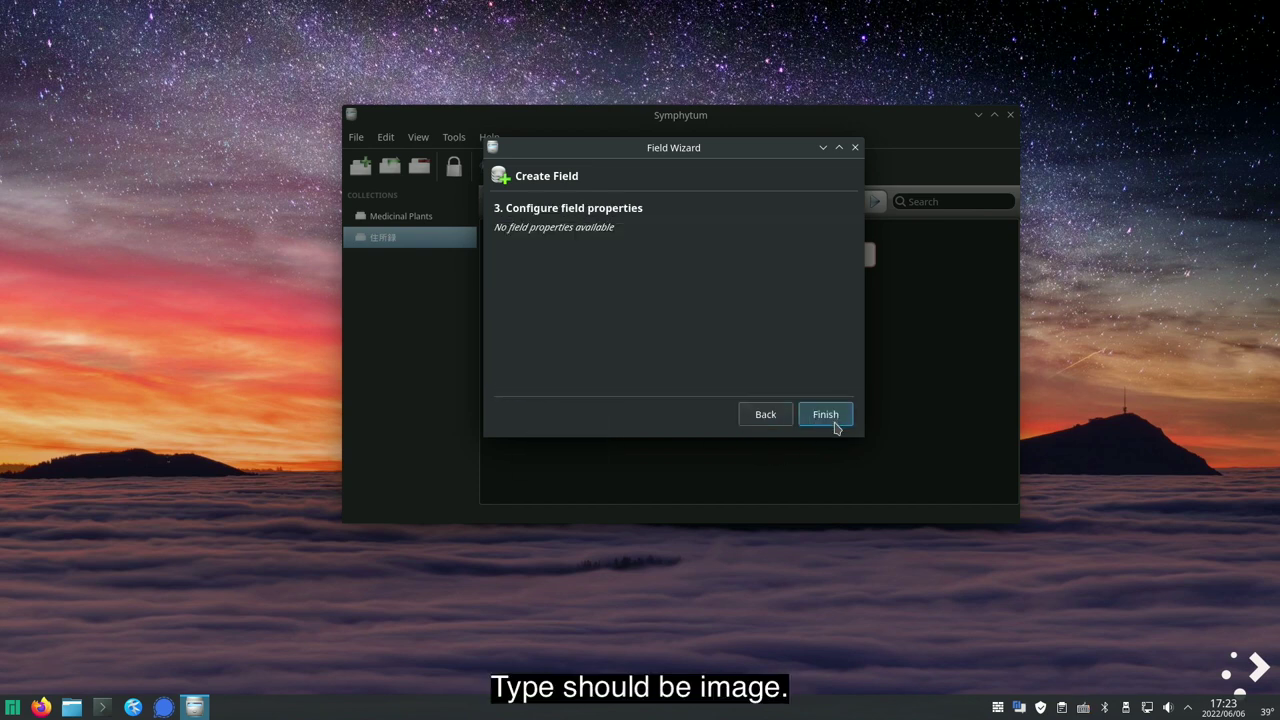
left_click(833, 423)
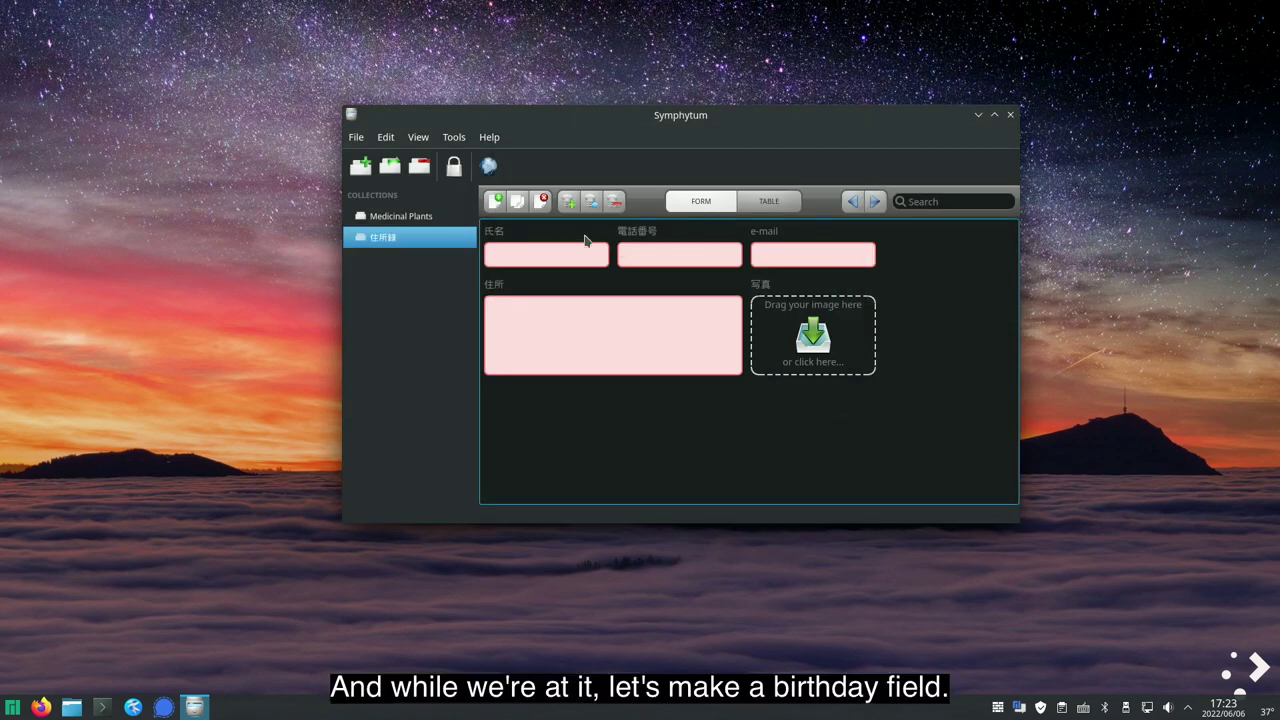
- Add a Date field 誕生日 with format 2022/06/06 and no current-date default
left_click(568, 201)
left_click(563, 385)
type("たんじょうび")
key("space")
key("Return")
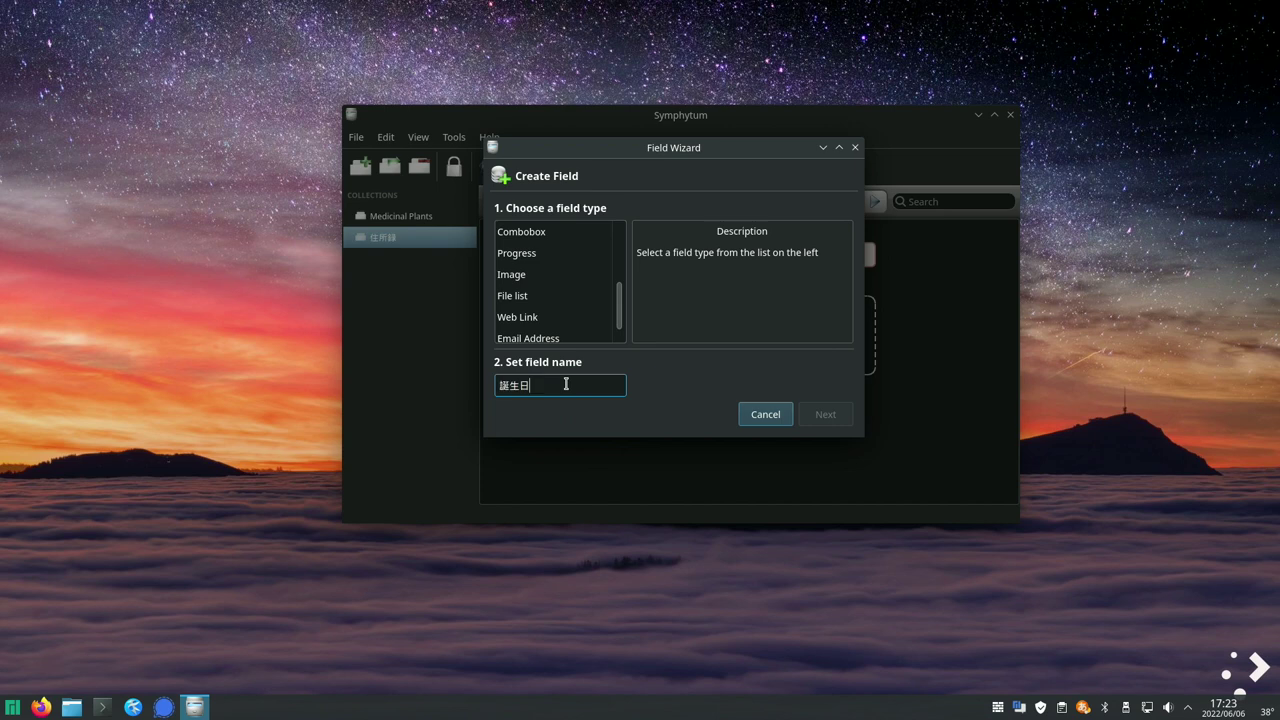
scroll(588, 318, "up", 3)
left_click(515, 281)
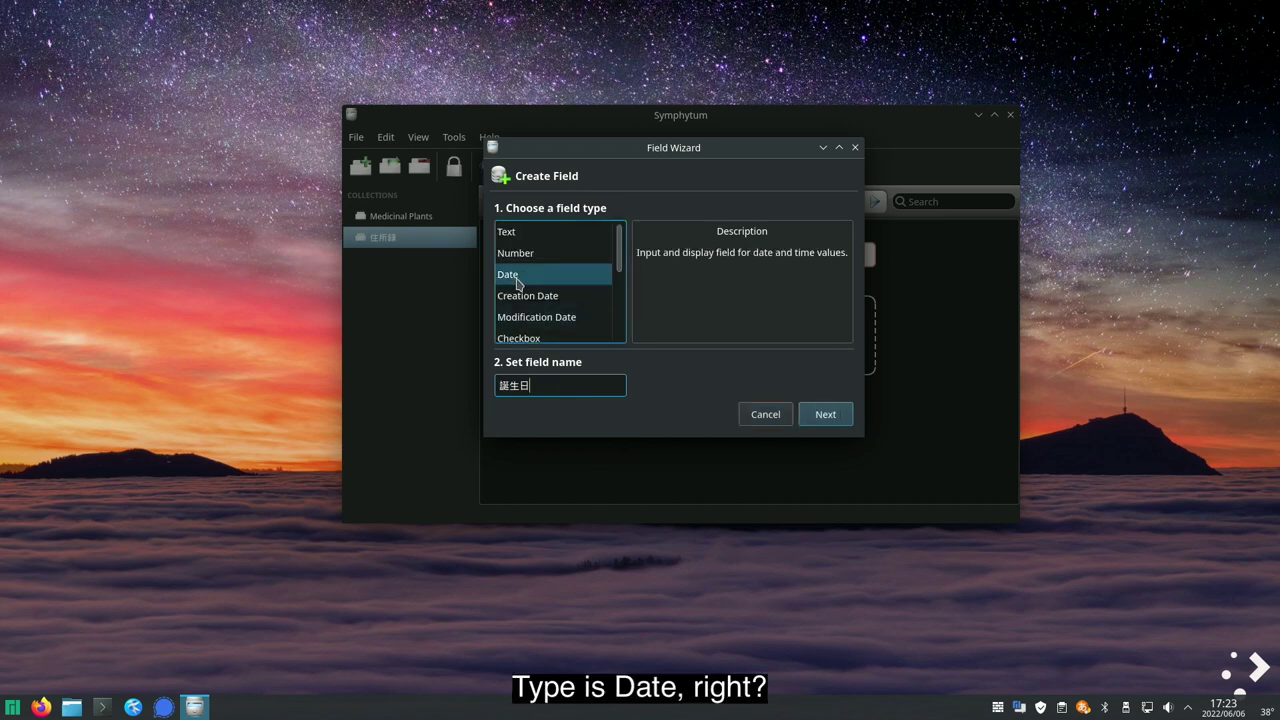
left_click(830, 414)
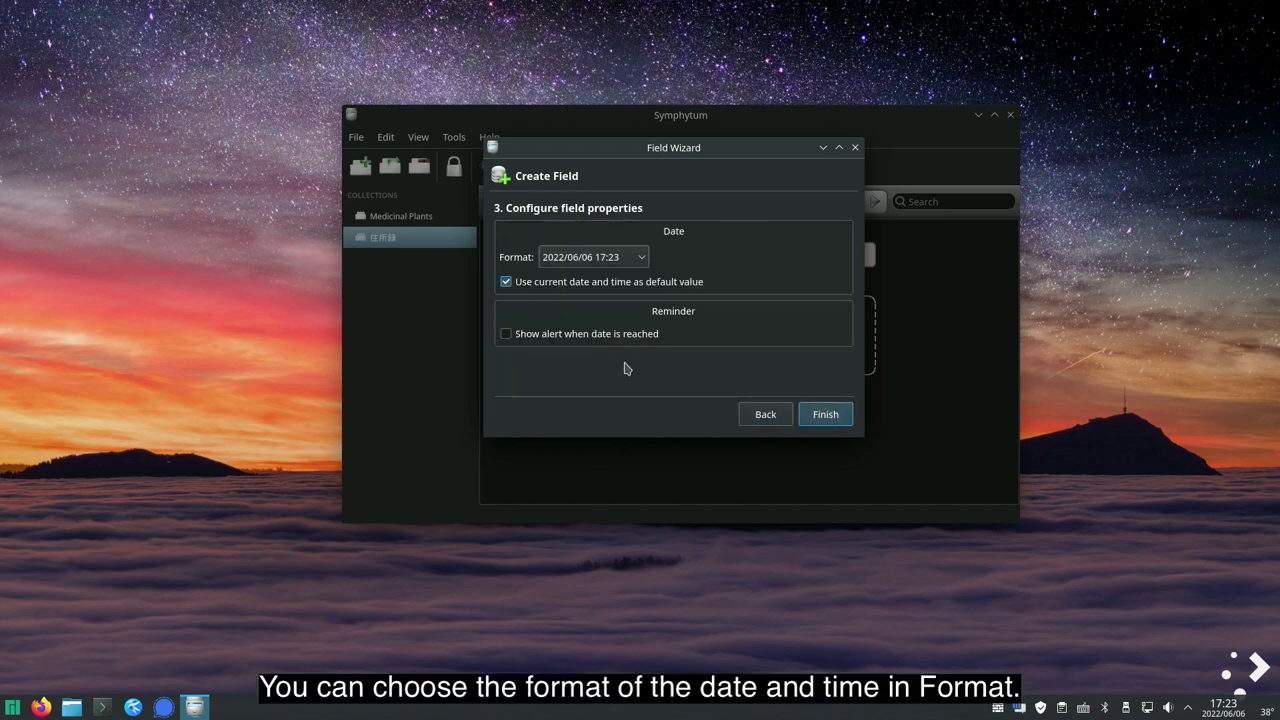
left_click(642, 259)
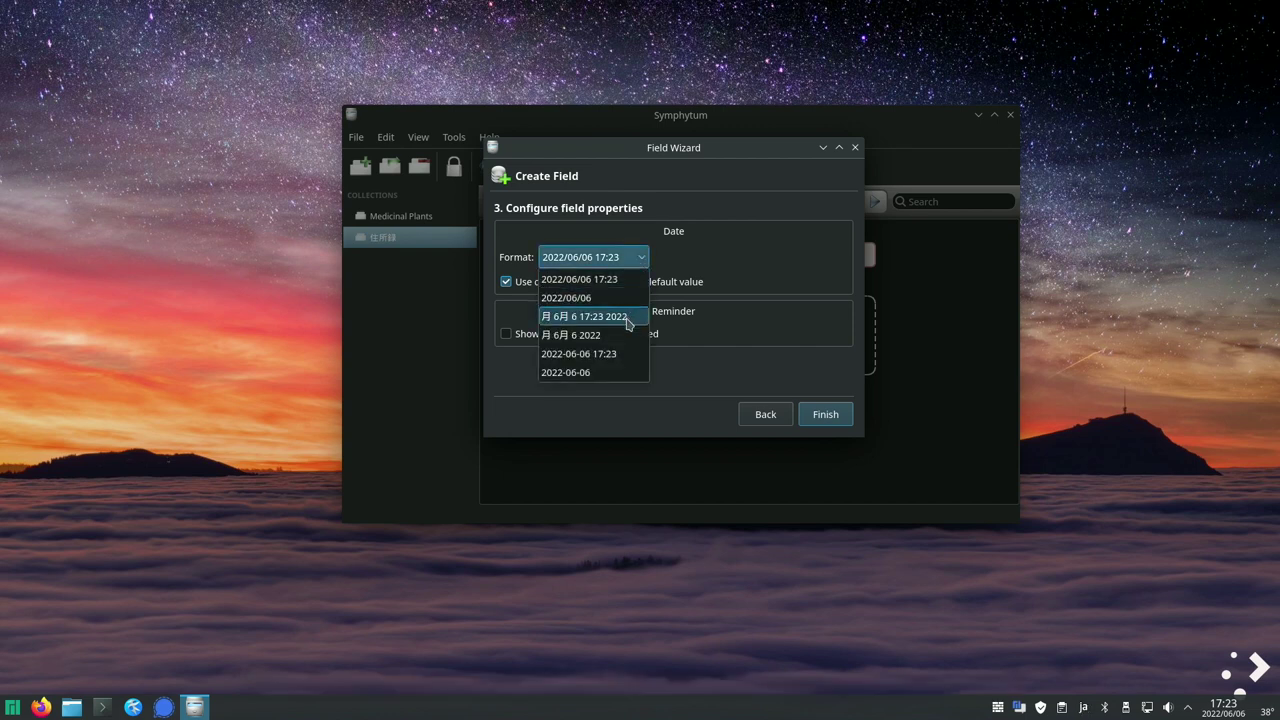
left_click(625, 299)
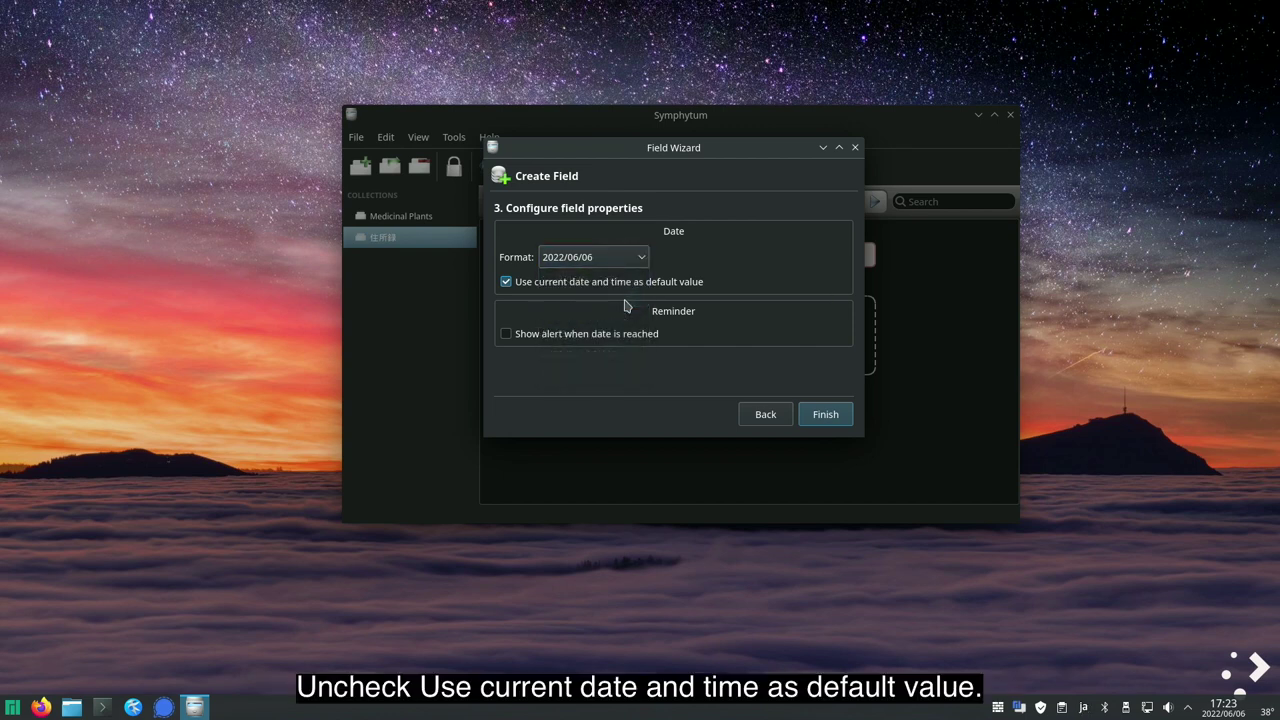
left_click(507, 286)
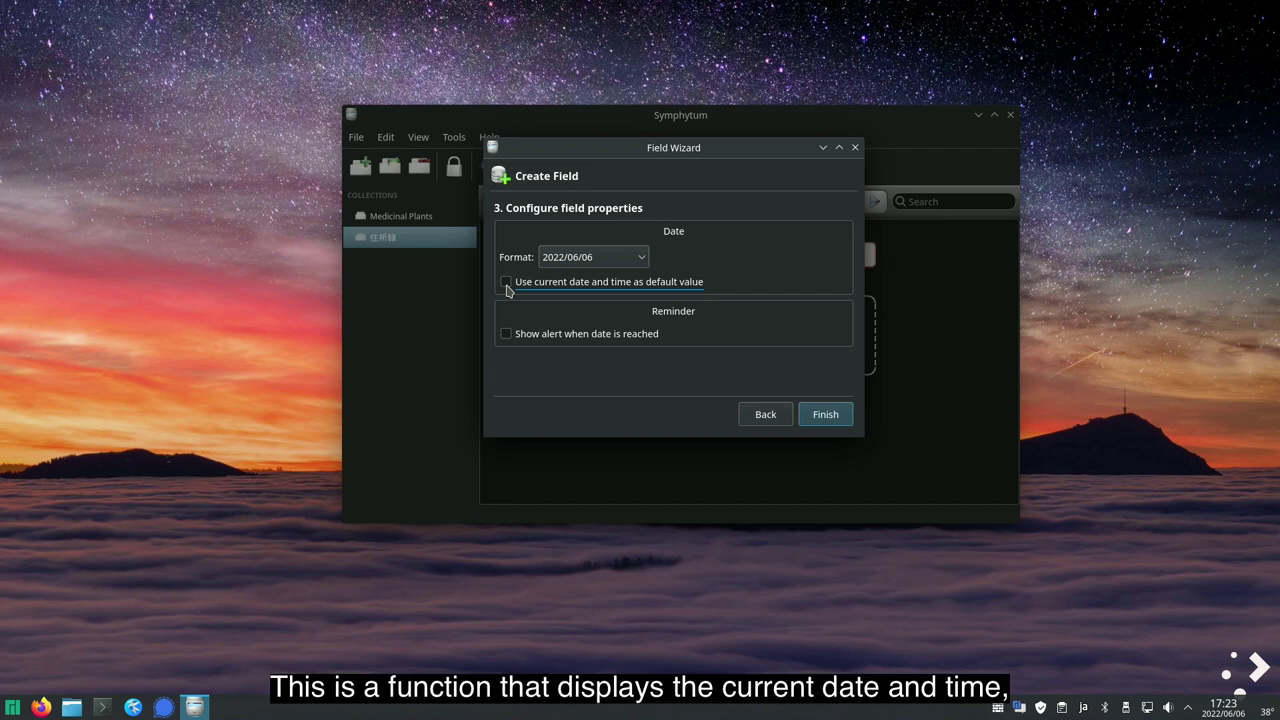
left_click(821, 423)
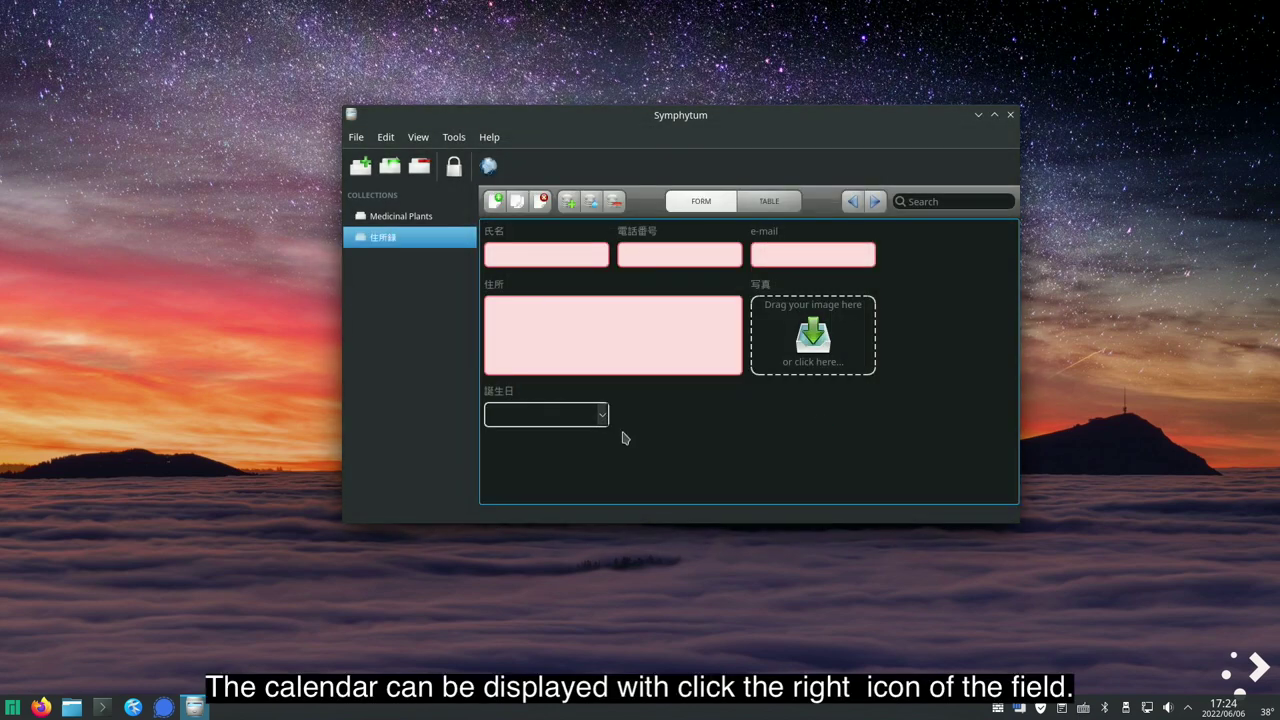
- Test the 誕生日 calendar by stepping forward three months, then close it unchosen
left_click(603, 415)
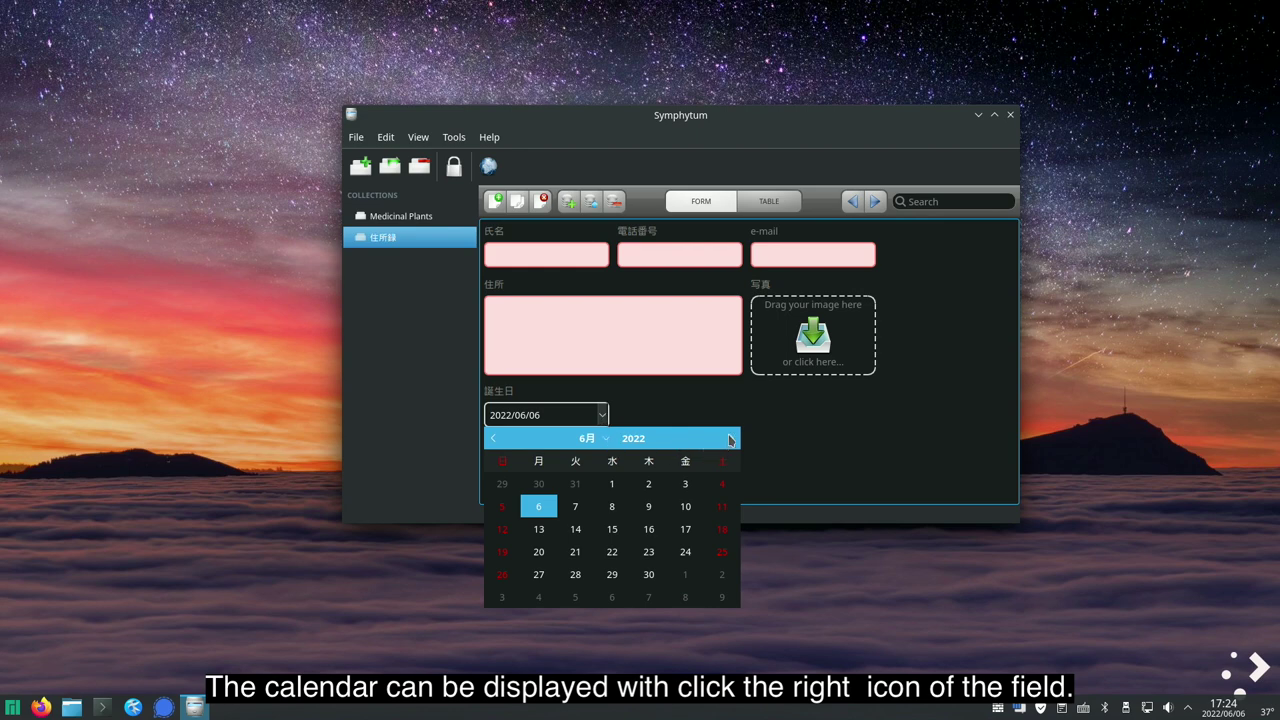
left_click(731, 439)
left_click(731, 439)
left_click(731, 439)
left_click(731, 439)
left_click(731, 439)
left_click(731, 439)
left_click(731, 439)
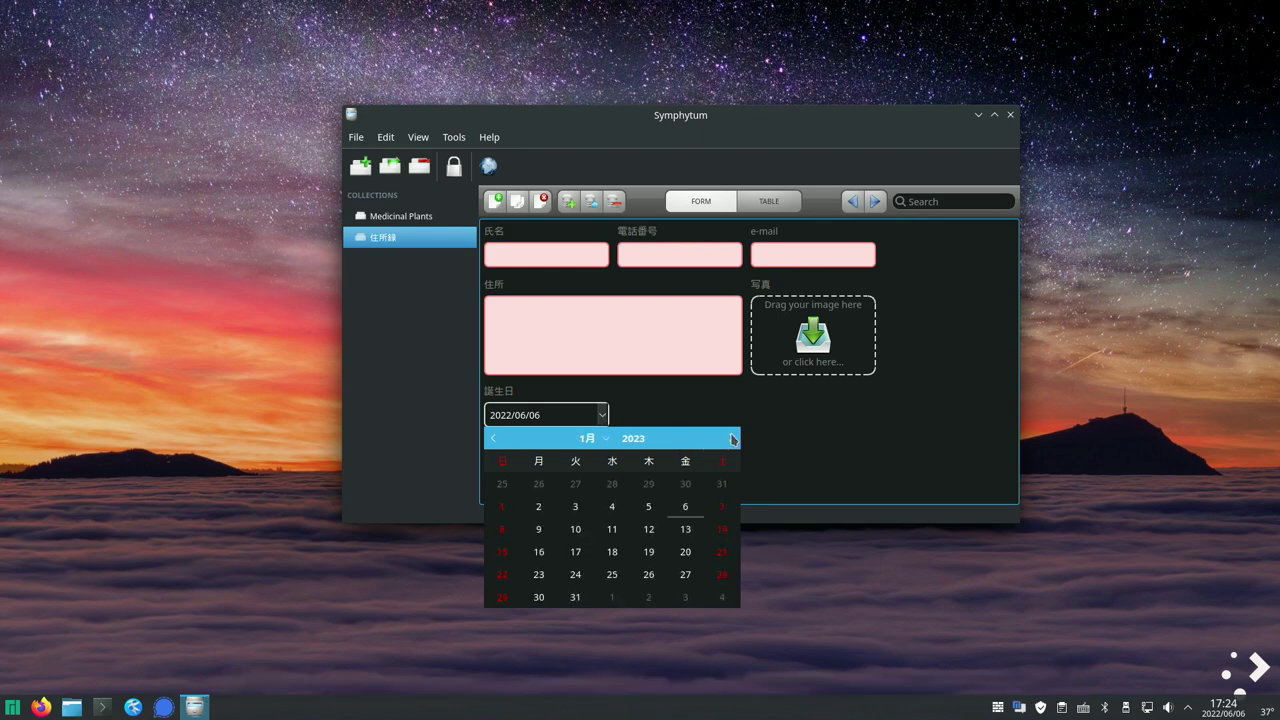
left_click(800, 437)
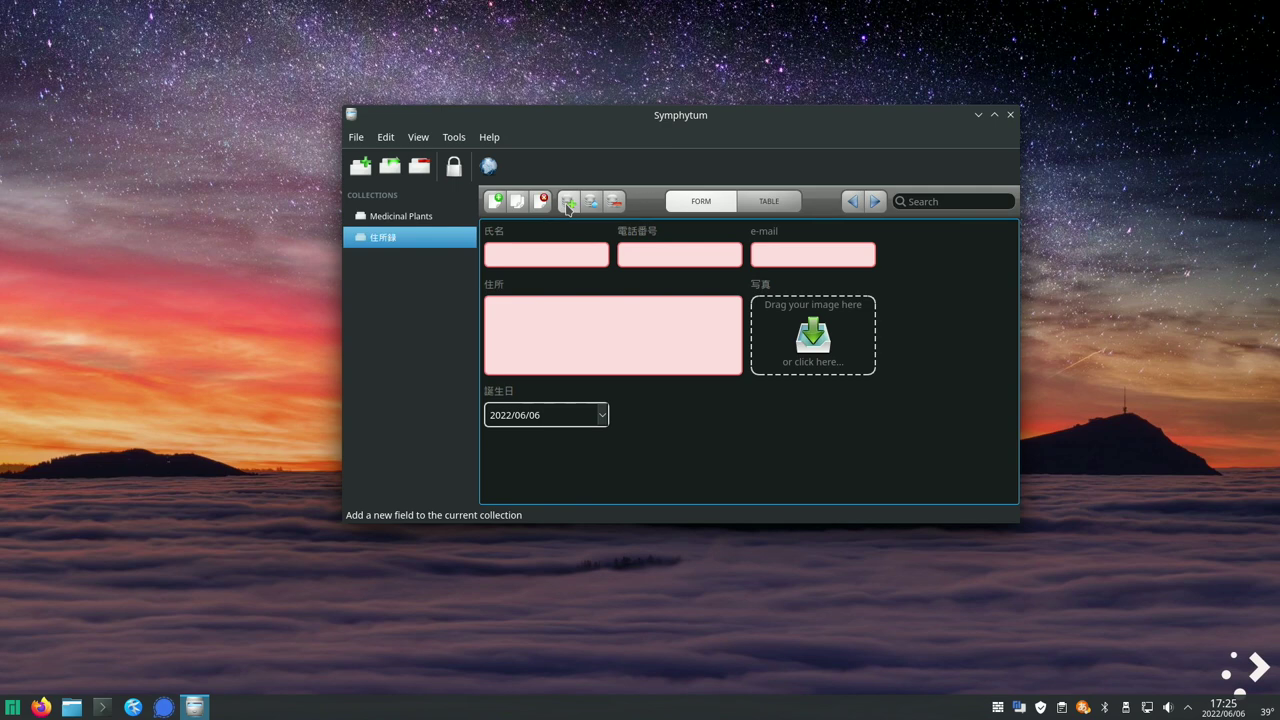
left_click(568, 201)
- Start a Combobox field named 職業
left_click(596, 412)
type("shokugyou")
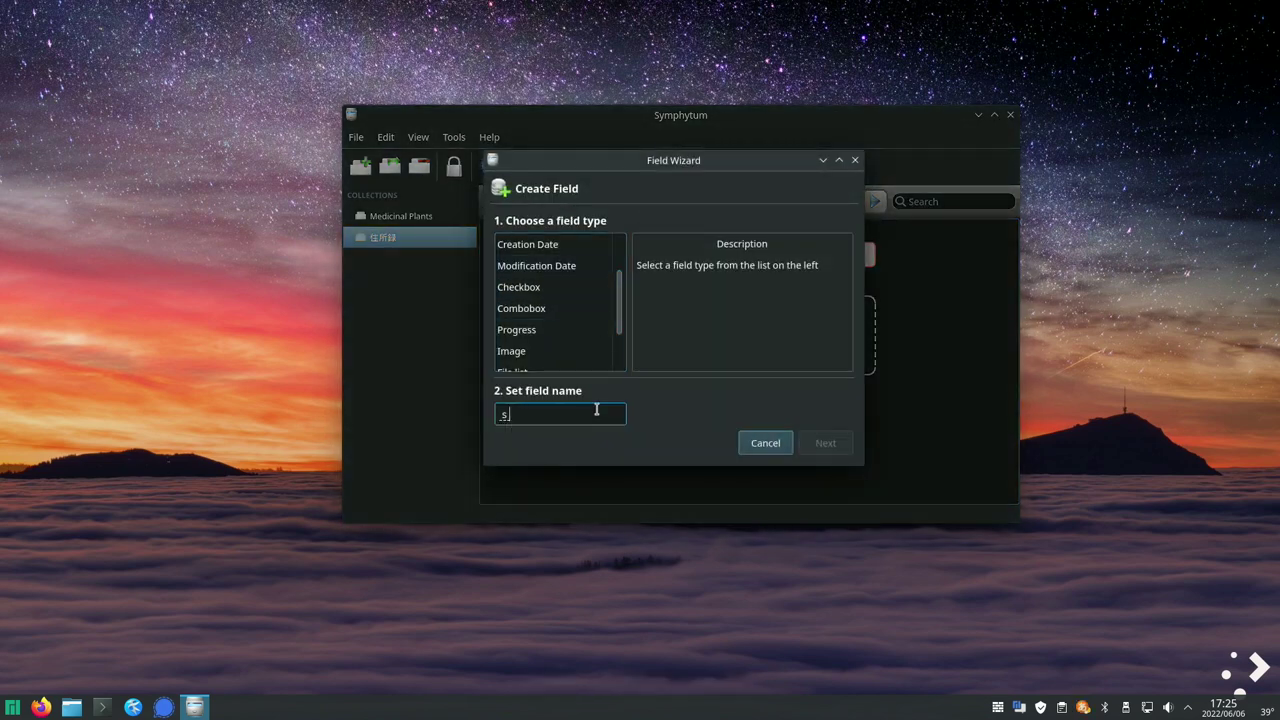
key("space")
key("Return")
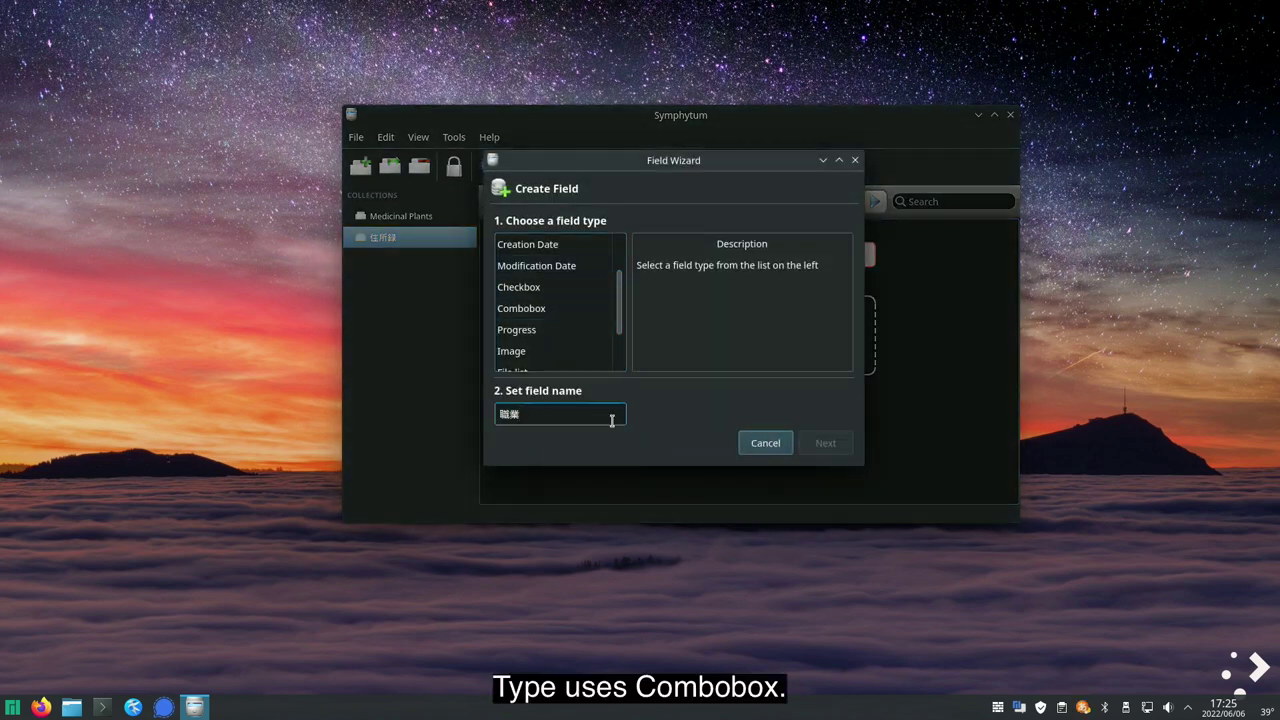
left_click(555, 313)
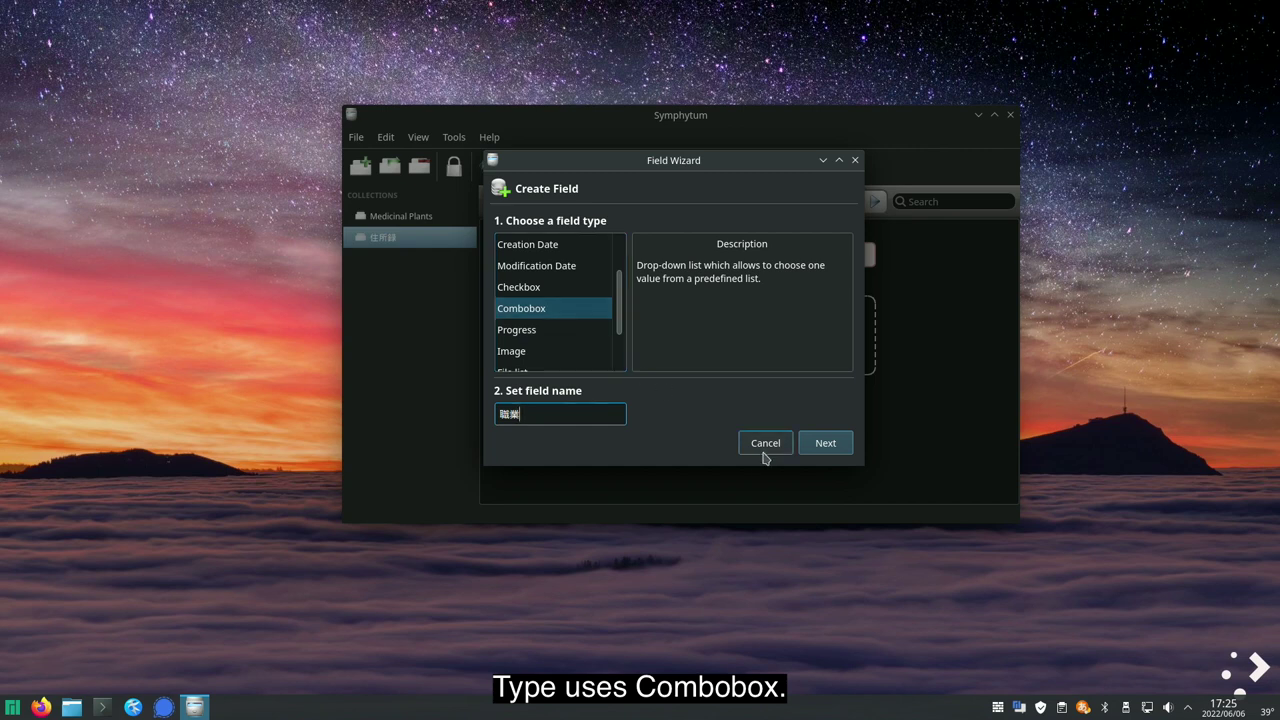
left_click(836, 446)
- Give 職業 the items --, 政治家, 事業家 and 軍人, with -- as default
left_click(812, 325)
type("--")
left_click(808, 328)
type("政治家")
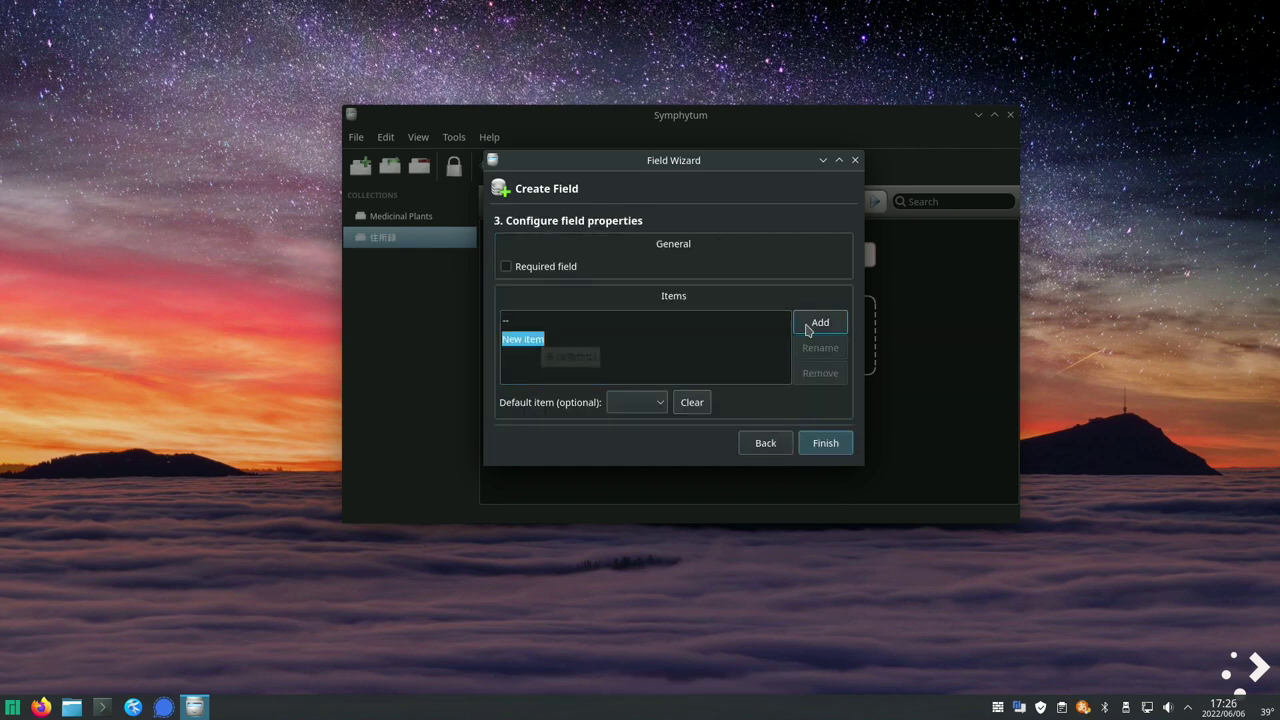
key("space")
key("Return")
left_click(808, 328)
type("事業家")
key("space")
key("Return")
left_click(808, 328)
type("軍人")
key("space")
key("Return")
left_click(636, 402)
left_click(652, 433)
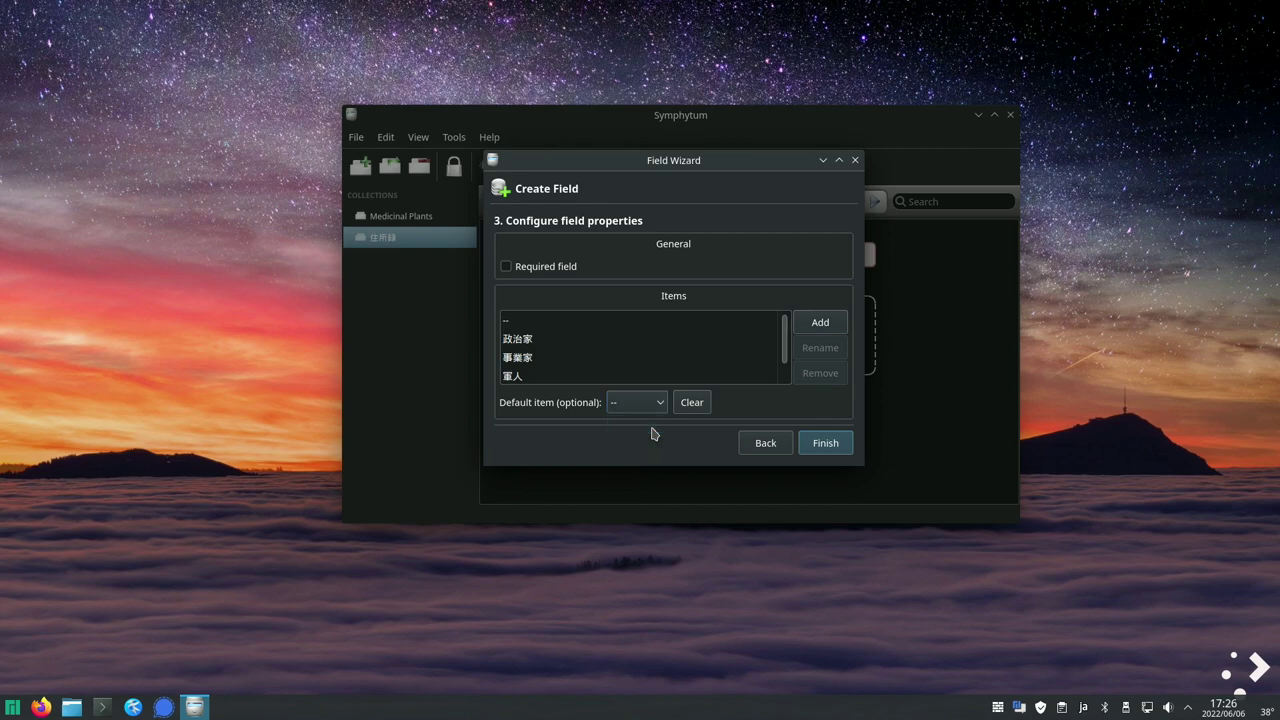
- Finish the 職業 choice field and check its dropdown choices on the form
left_click(825, 443)
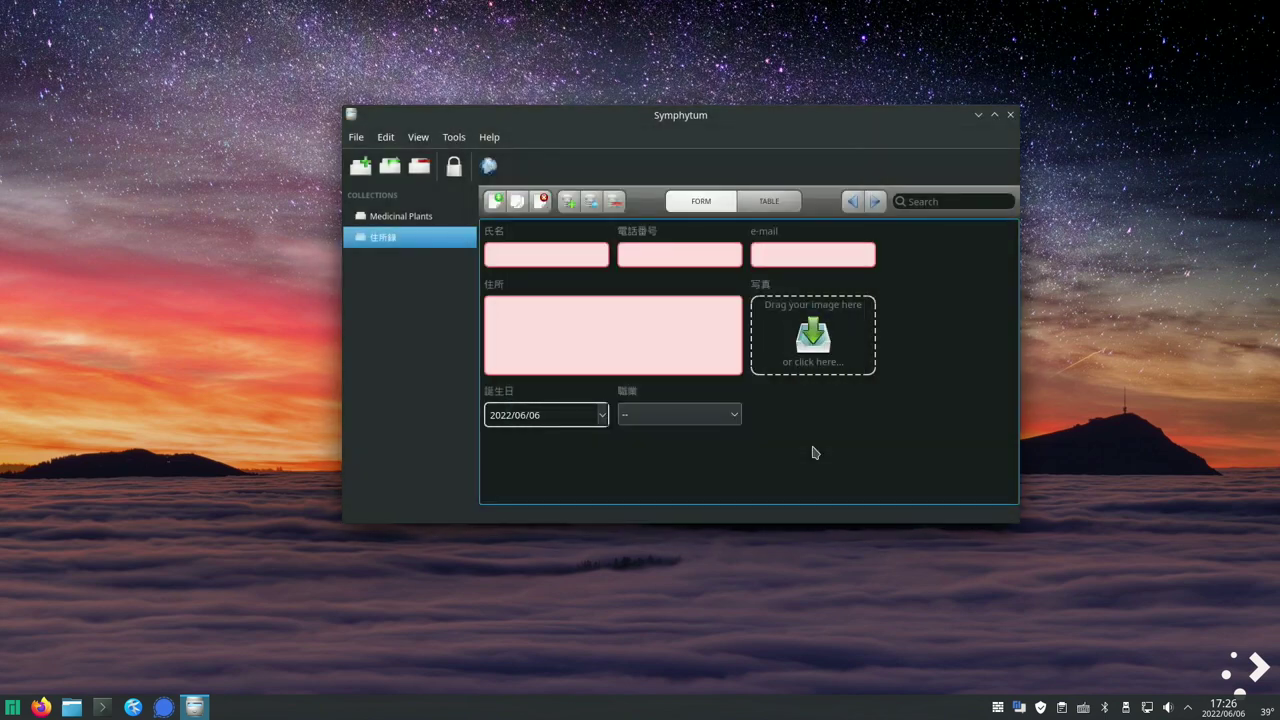
left_click(735, 415)
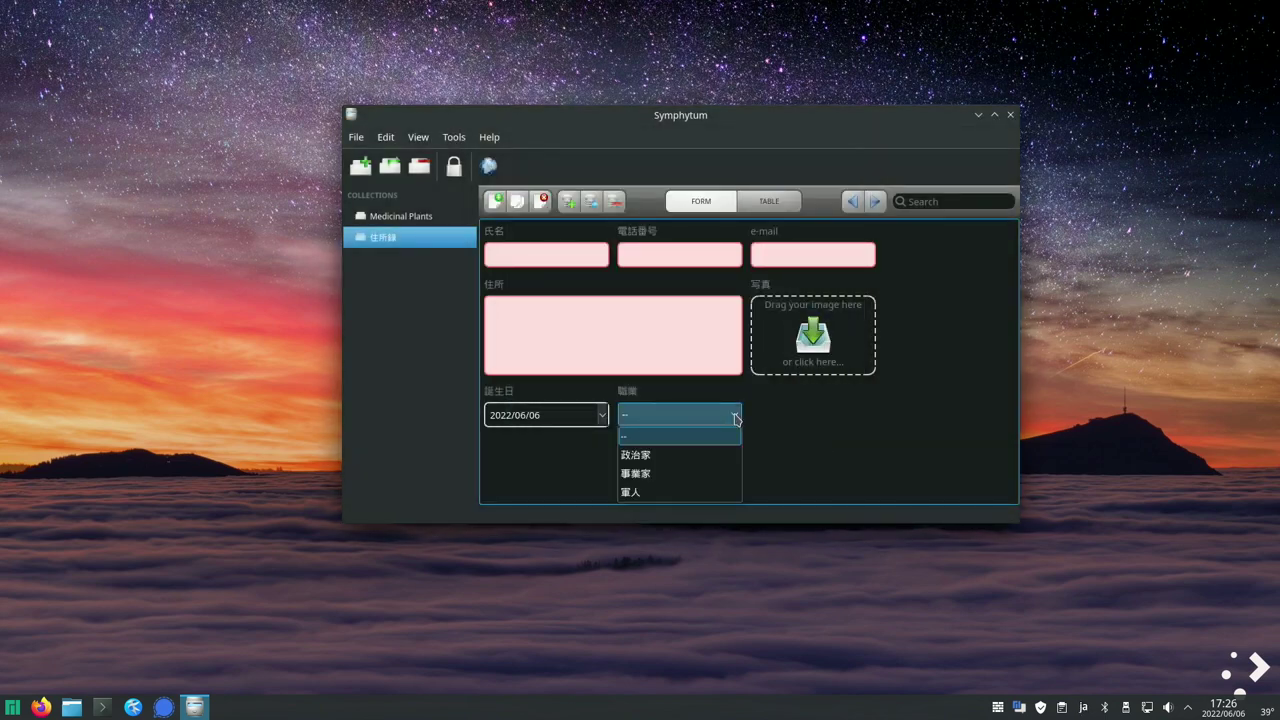
left_click(735, 415)
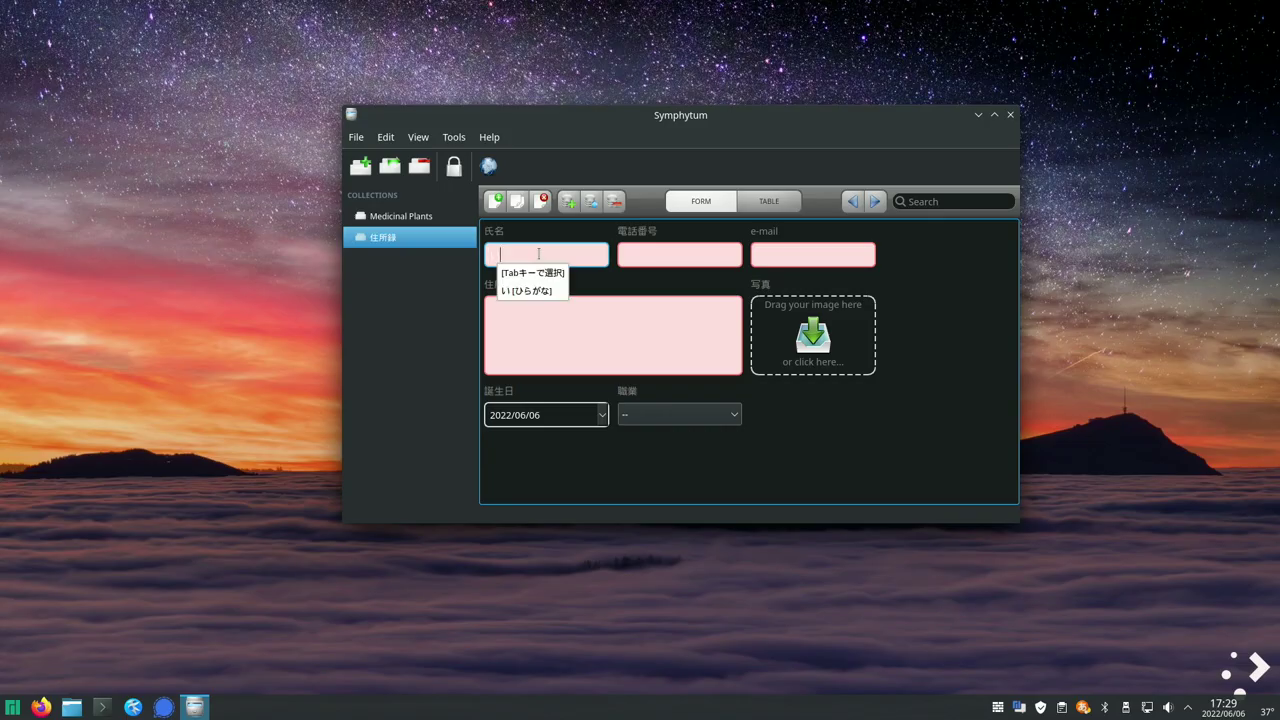
- Fill the current record with a person's name, phone, e-mail, 非公開 address and birth date
key("Tab")
key("Tab")
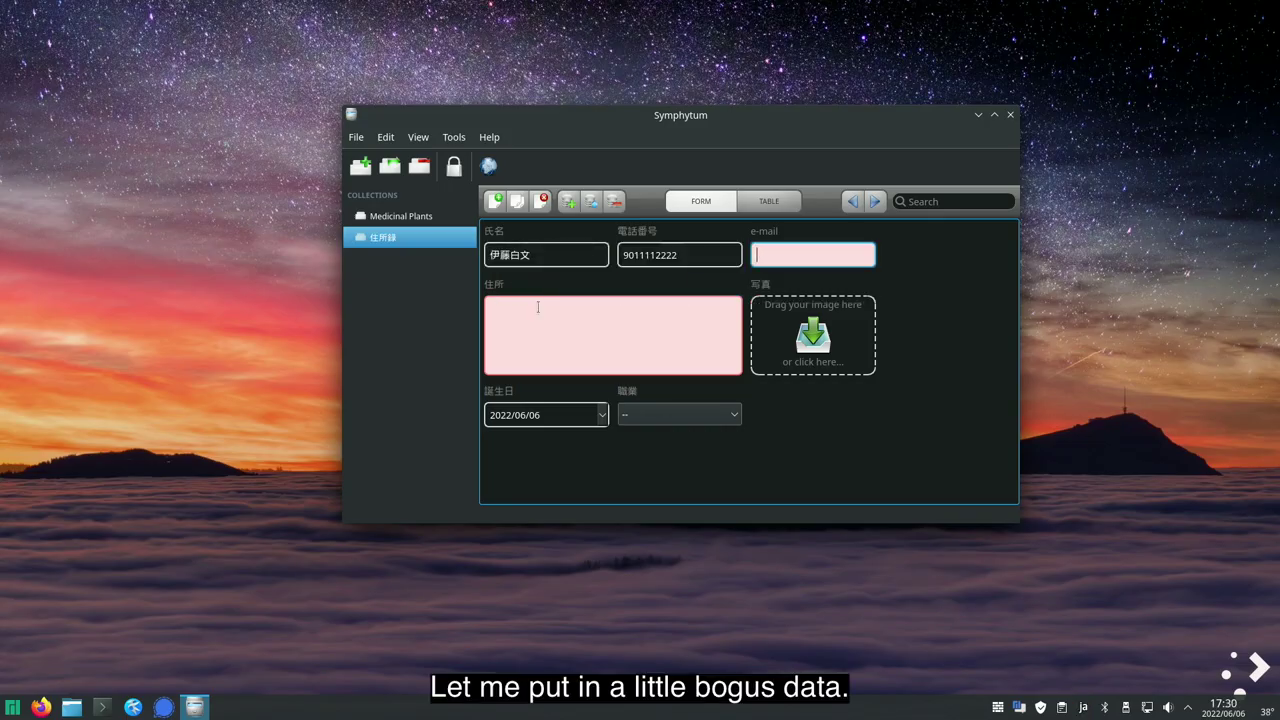
left_click(538, 307)
type("非公開")
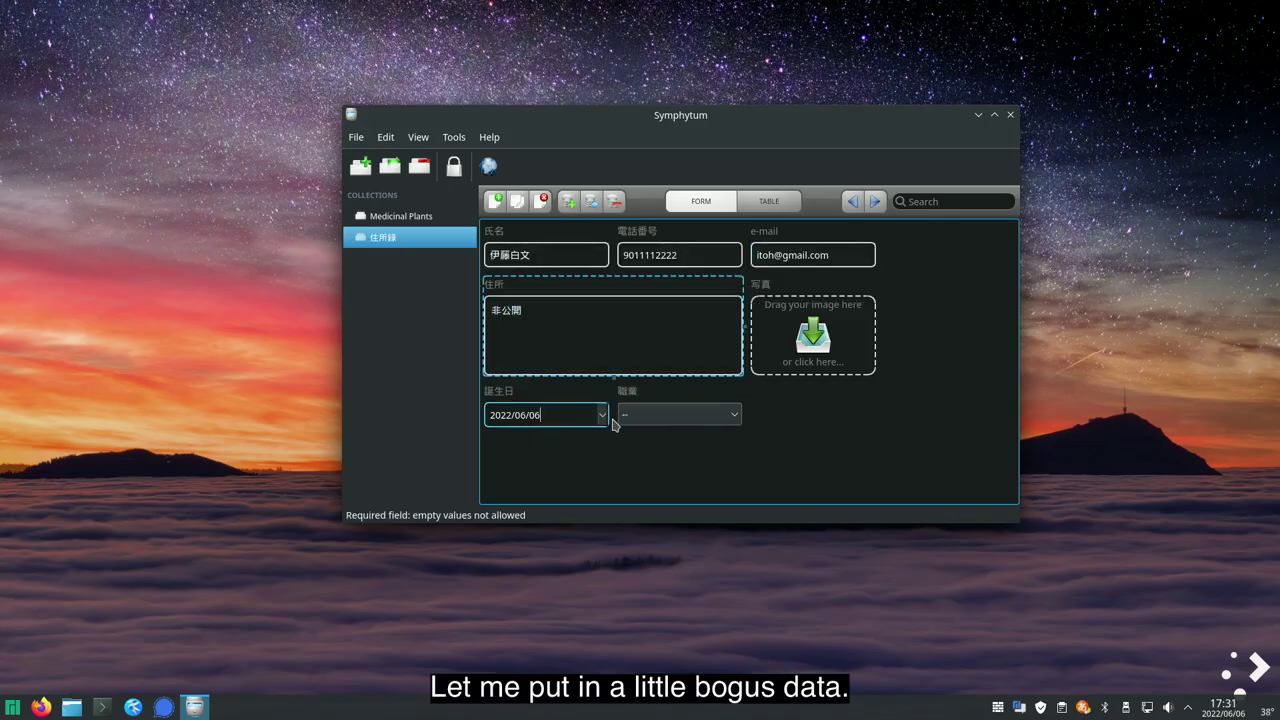
left_click(602, 414)
key("Return")
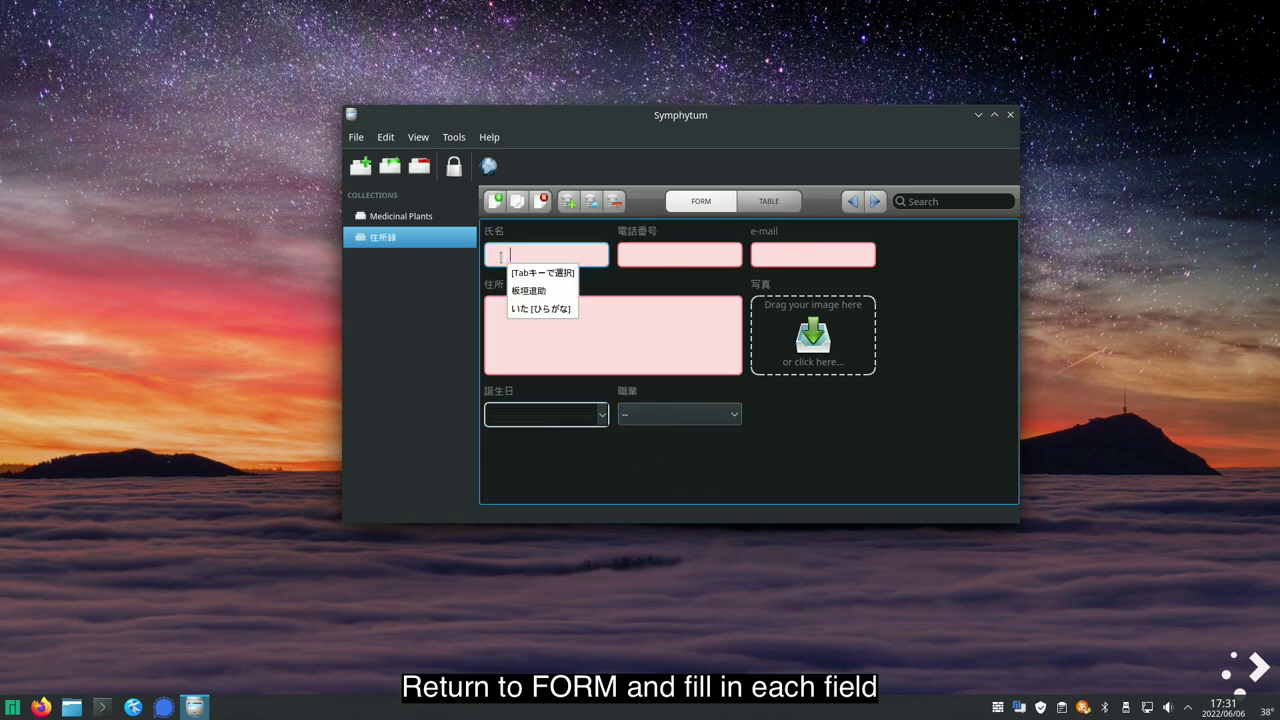
- Enter a second person's name, phone number, e-mail, 非公開 address and birth date
key("Tab")
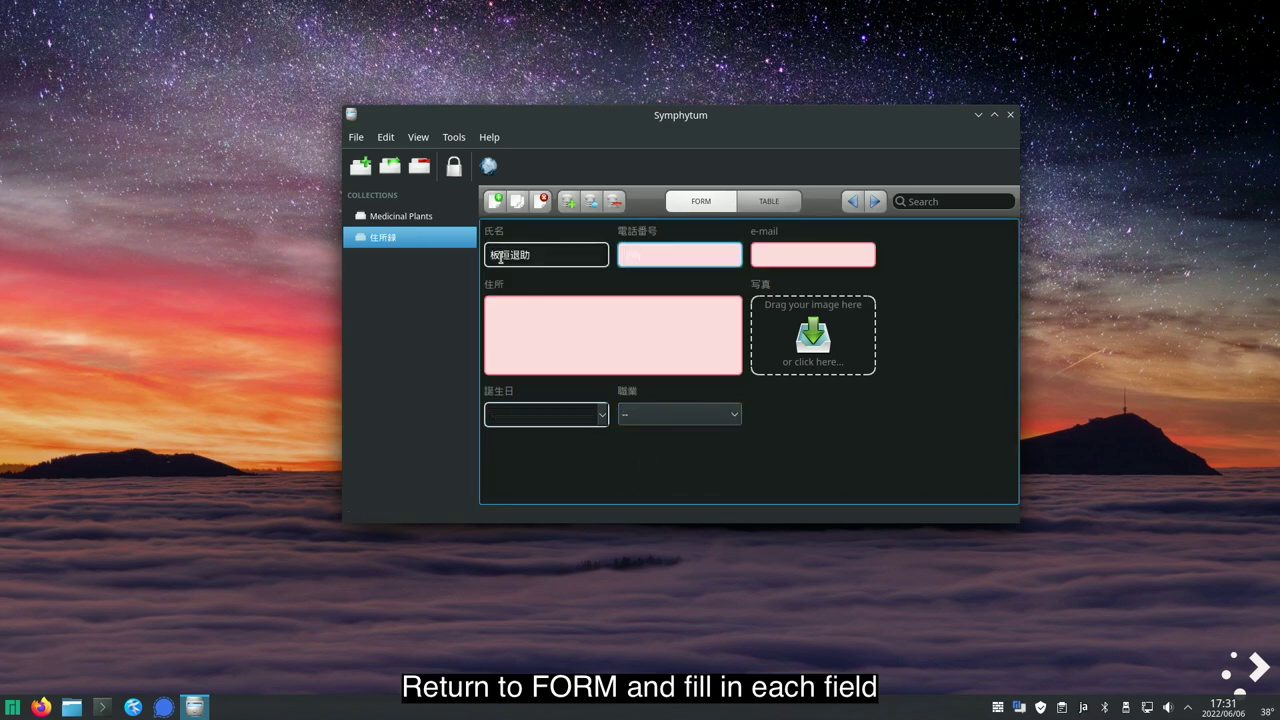
key("Tab")
left_click(538, 320)
type("非公開")
left_click(602, 414)
key("Return")
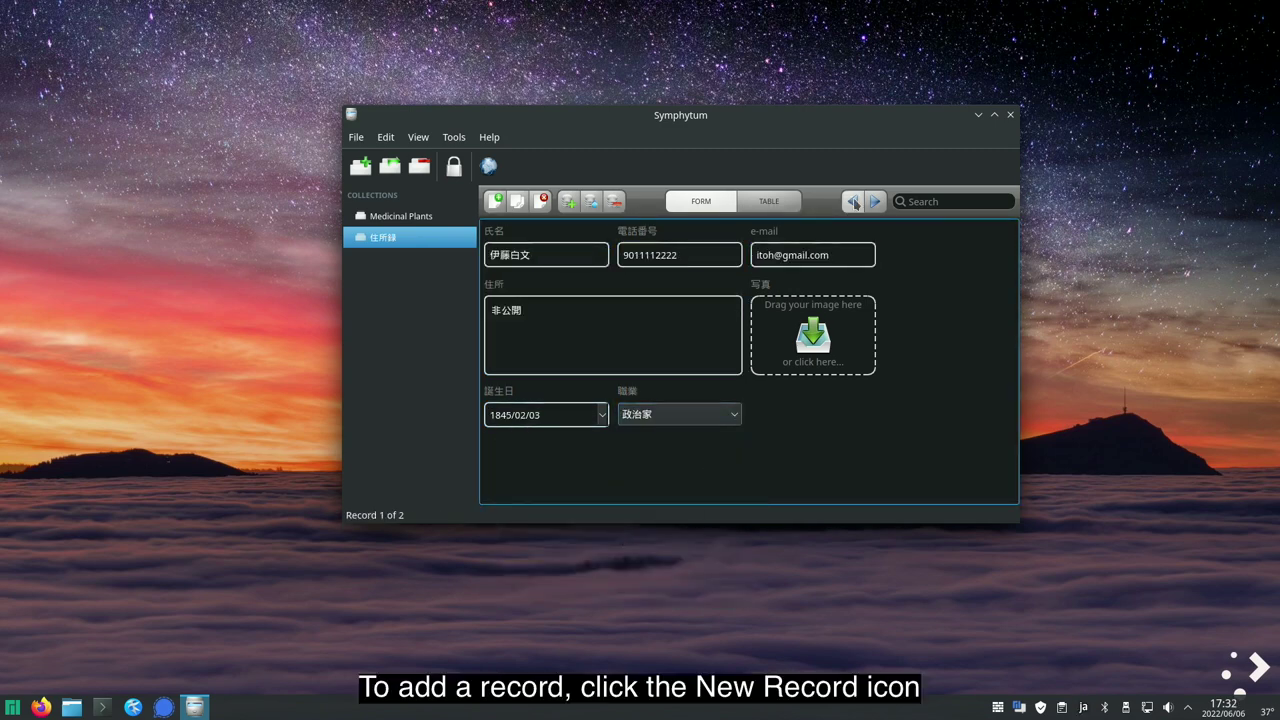
- Add a new record with the person's name, phone, e-mail and 非公開 address
left_click(71, 707)
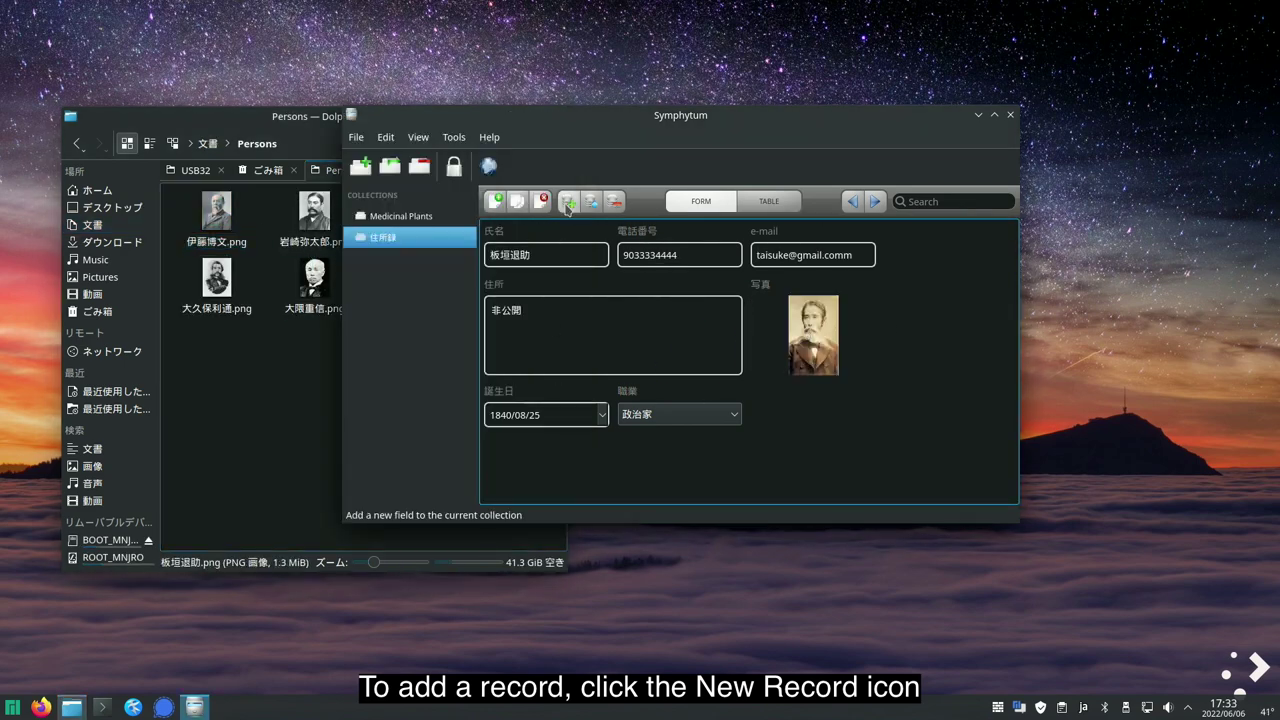
left_click(494, 201)
left_click(503, 257)
type("iwasaki")
key("Tab")
key("Tab")
type("9088887777")
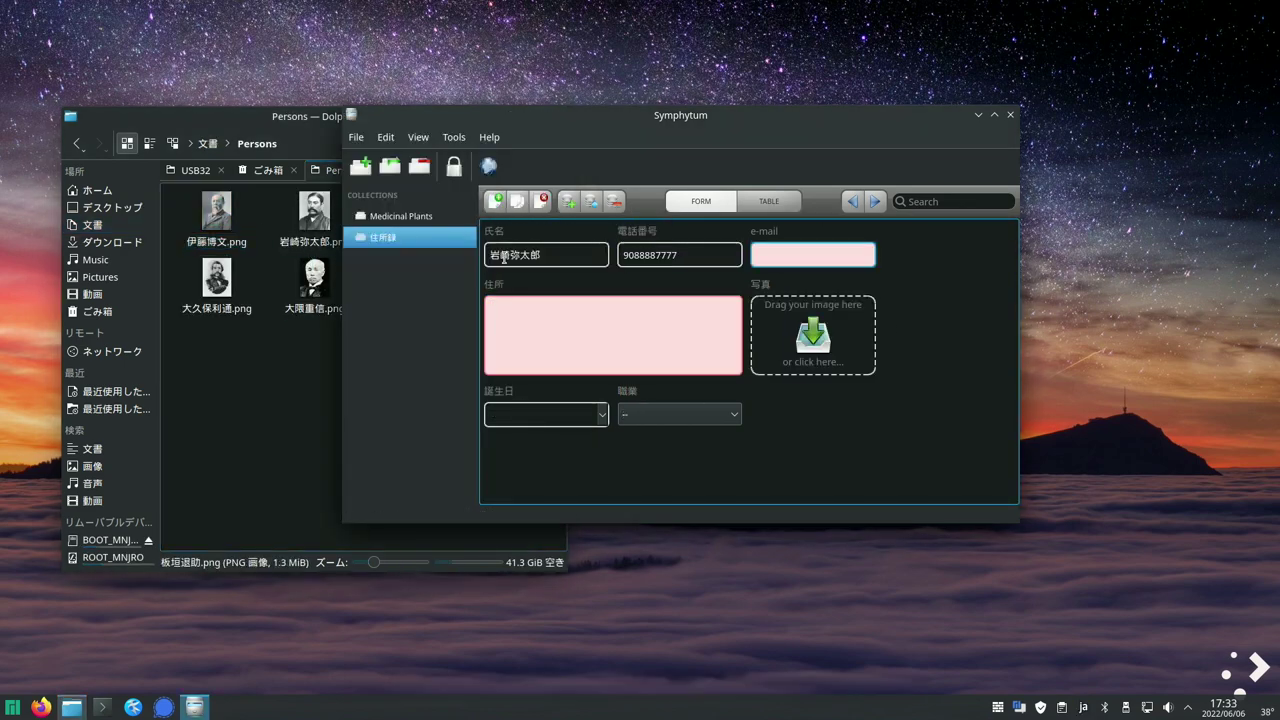
key("Tab")
key("Tab")
type("非公開")
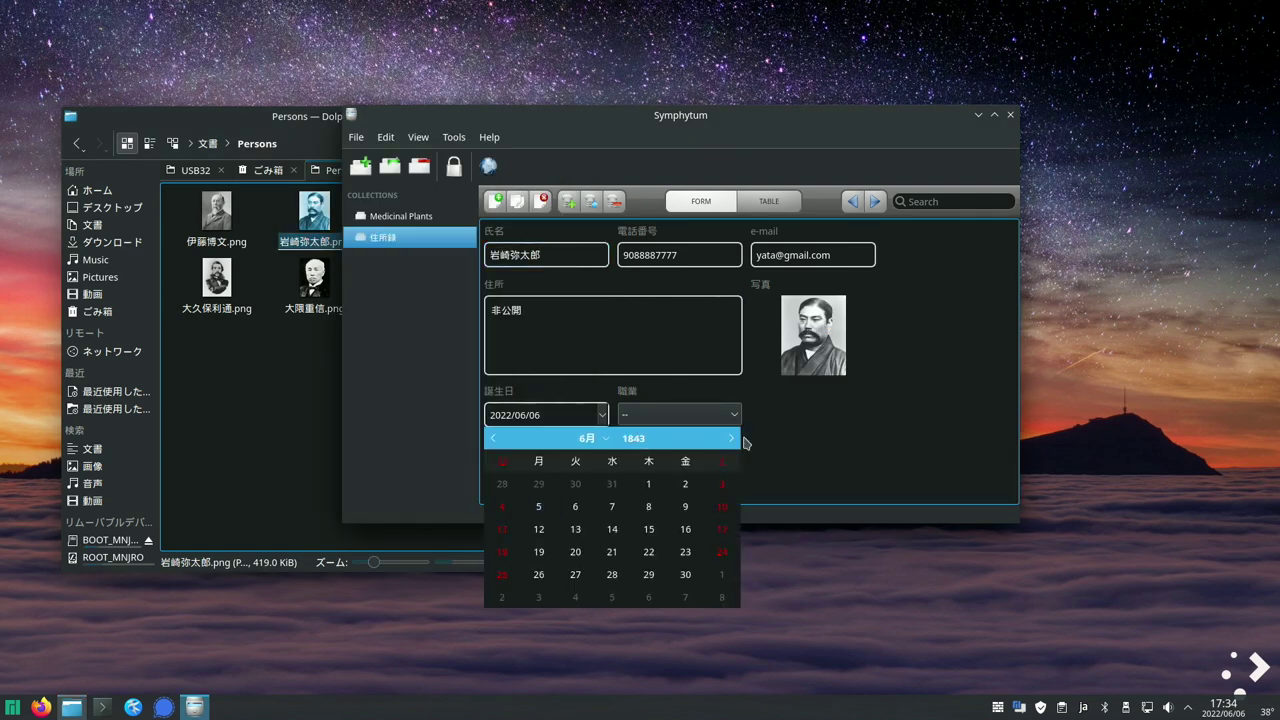
left_click(717, 477)
- Create another record with a kanji name, phone, e-mail and 非公開 address
left_click(494, 201)
left_click(512, 257)
type("ookuma")
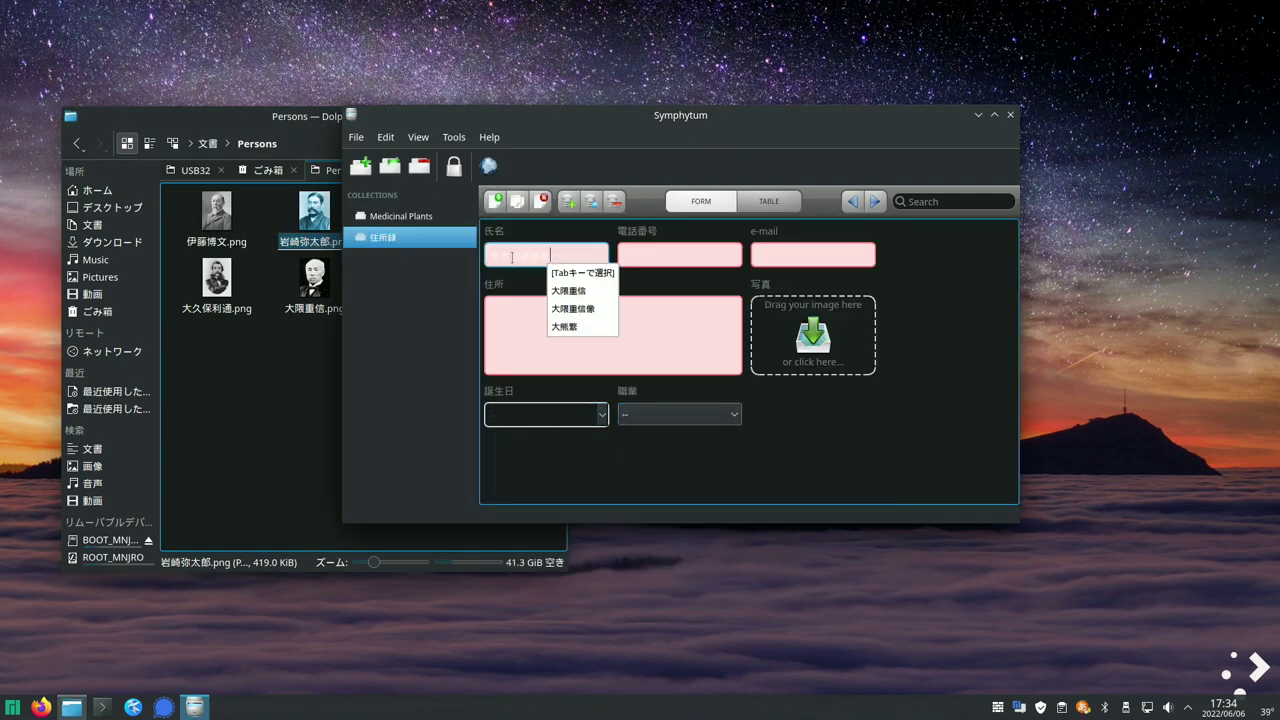
key("Tab")
key("Tab")
type("9055553333")
key("Tab")
key("Tab")
type("非公開")
- Set that record's birth date, occupation 政治家, and drop in its portrait photo
left_click(601, 413)
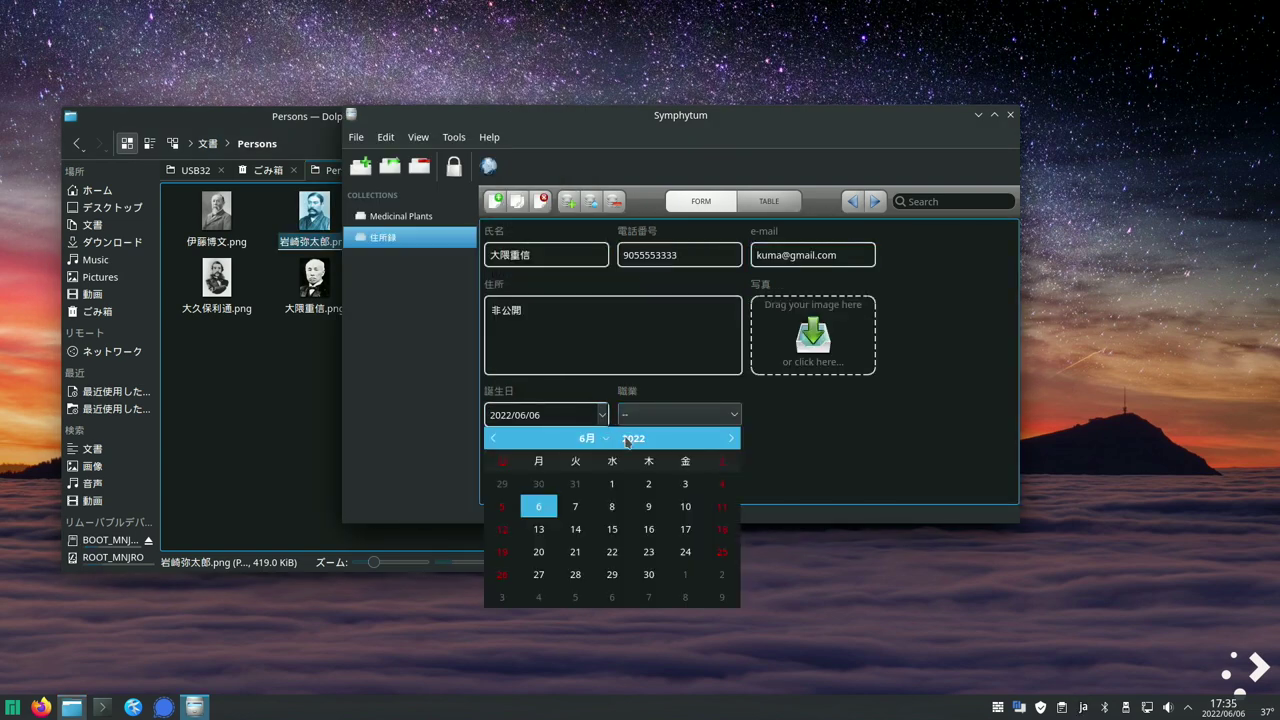
left_click(575, 507)
left_click(679, 413)
left_click(714, 452)
left_click_drag(314, 280, 812, 335)
left_click(811, 442)
- Add a third new record with kanji name, phone, e-mail and 非公開 address
left_click(494, 201)
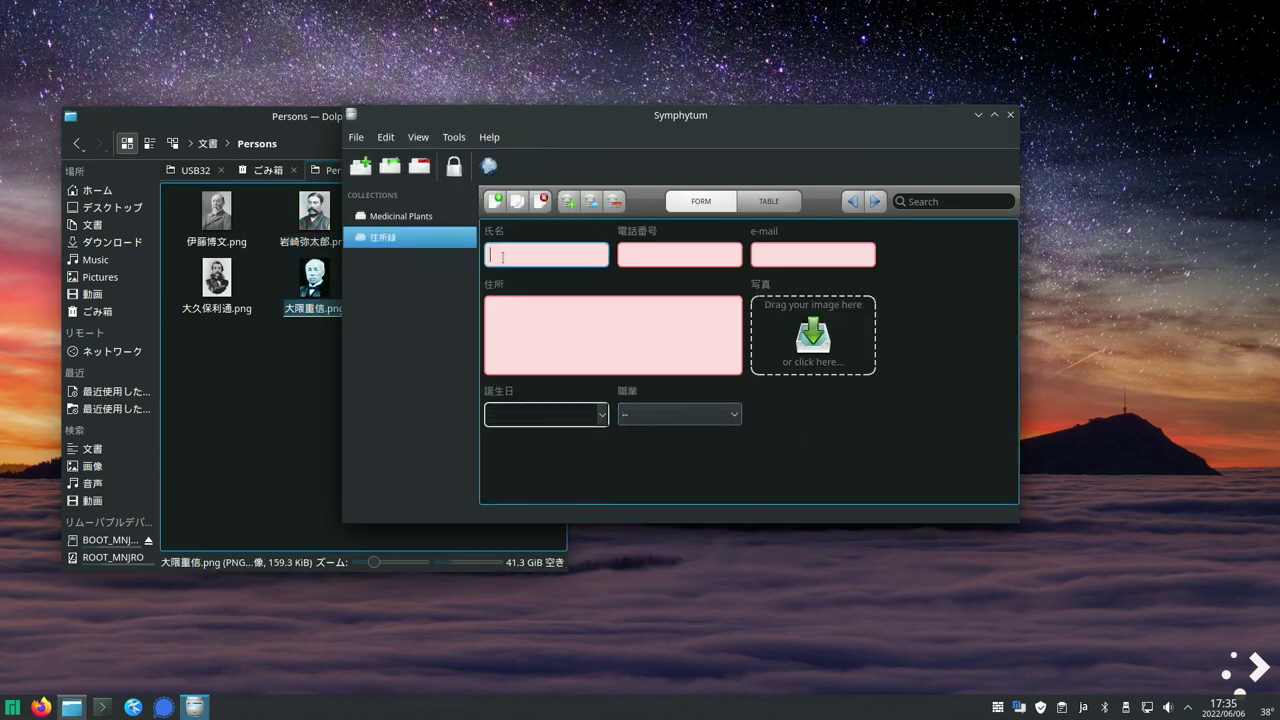
left_click(502, 257)
type("ookubo")
key("Tab")
key("Tab")
type("9066667777")
key("Tab")
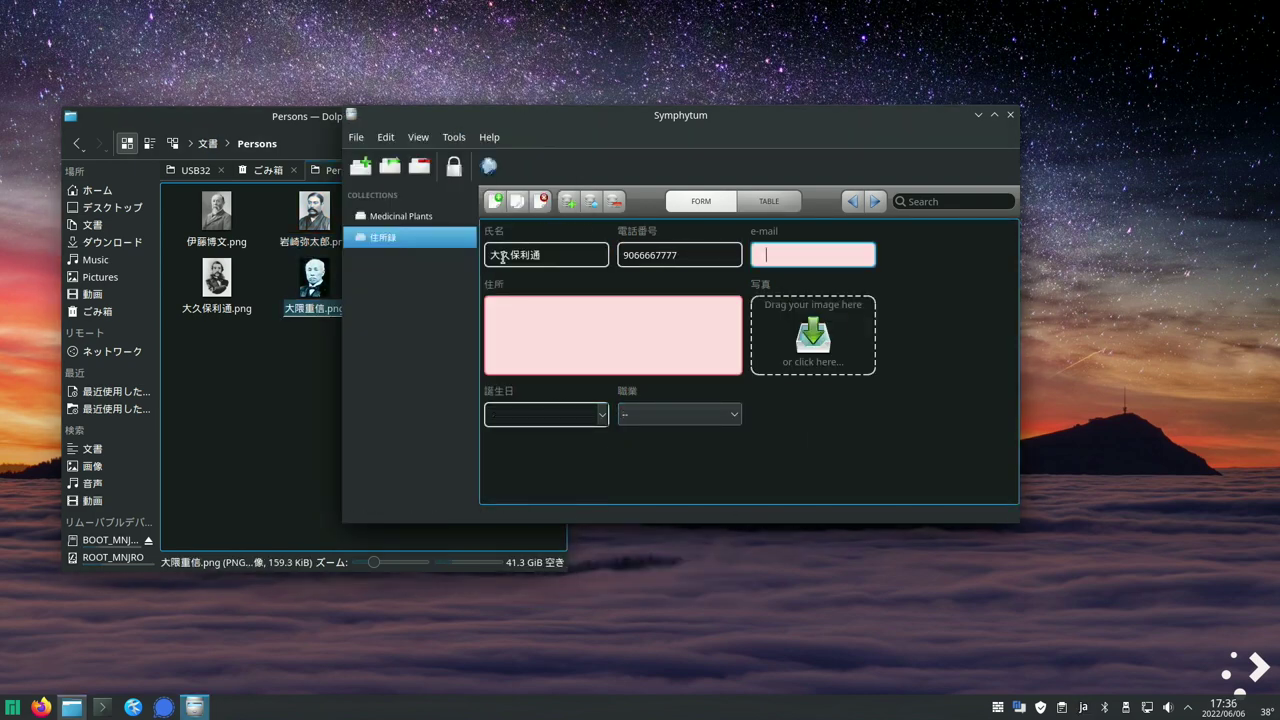
key("Tab")
type("非公開")
- Give it a portrait photo, birth date 1843/09/11 and an occupation
left_click_drag(216, 280, 812, 335)
left_click(601, 413)
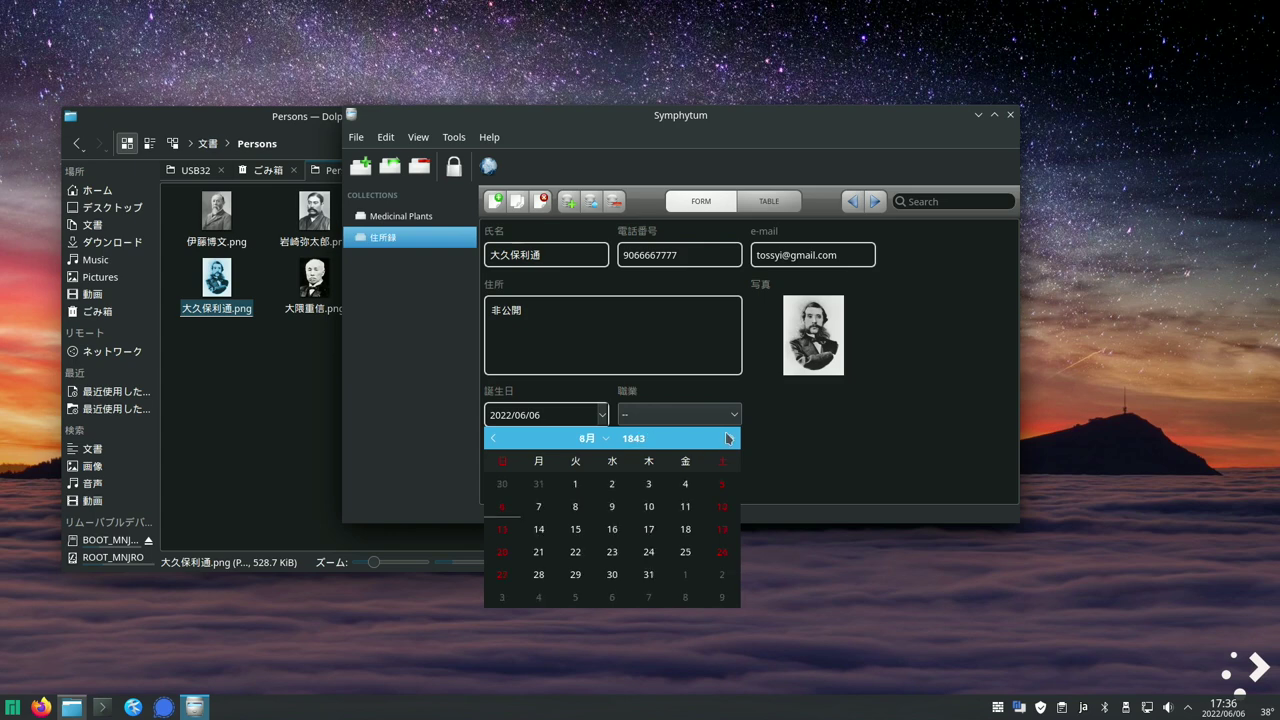
left_click(575, 507)
left_click(679, 413)
left_click(716, 466)
- Add a fourth new record with kanji name, phone, e-mail and 非公開 address
left_click(494, 201)
left_click(510, 257)
type("shibusawa")
key("Tab")
key("Tab")
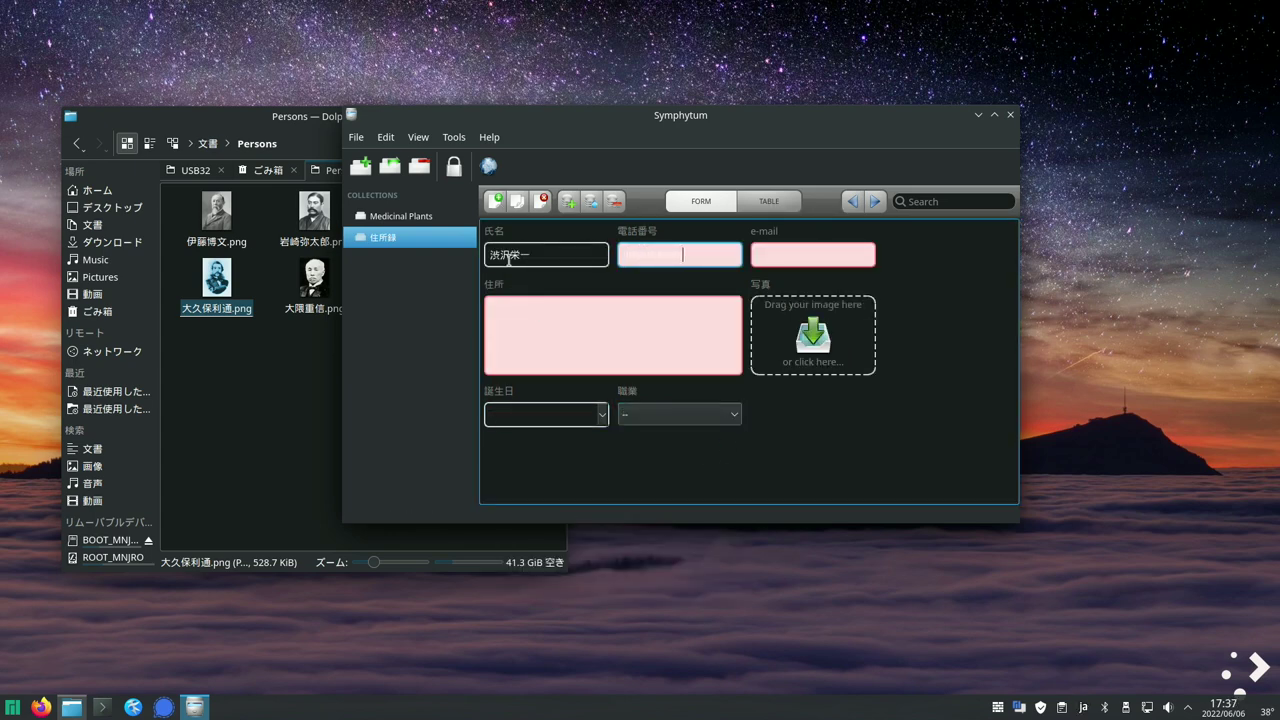
type("9077776666")
key("Tab")
key("Tab")
type("非公開")
- Drop in its portrait, set a birth date in 1844 and choose its occupation
left_click_drag(497, 210, 812, 335)
left_click(601, 413)
left_click(628, 438)
type("1844")
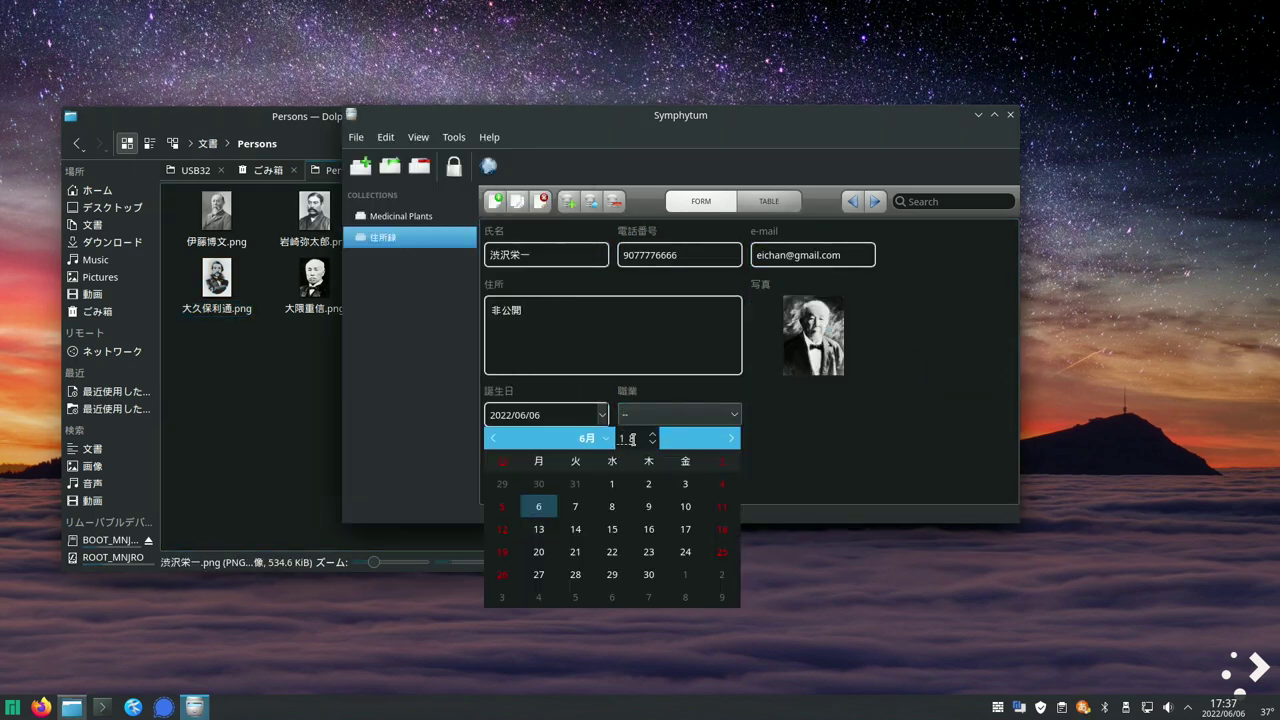
key("Return")
left_click(648, 483)
left_click(679, 413)
left_click(716, 471)
- Add a fifth new record with kanji-converted name, phone, e-mail and 非公開 address
left_click(494, 201)
left_click(510, 253)
type("yamagataaritomo")
key("space")
key("Return")
key("Tab")
key("Tab")
type("9055552222")
key("Tab")
key("Tab")
type("非公開")
- Add its portrait photo, occupation 軍人 and birth date 1843/04/19
left_click_drag(414, 214, 813, 335)
left_click(601, 413)
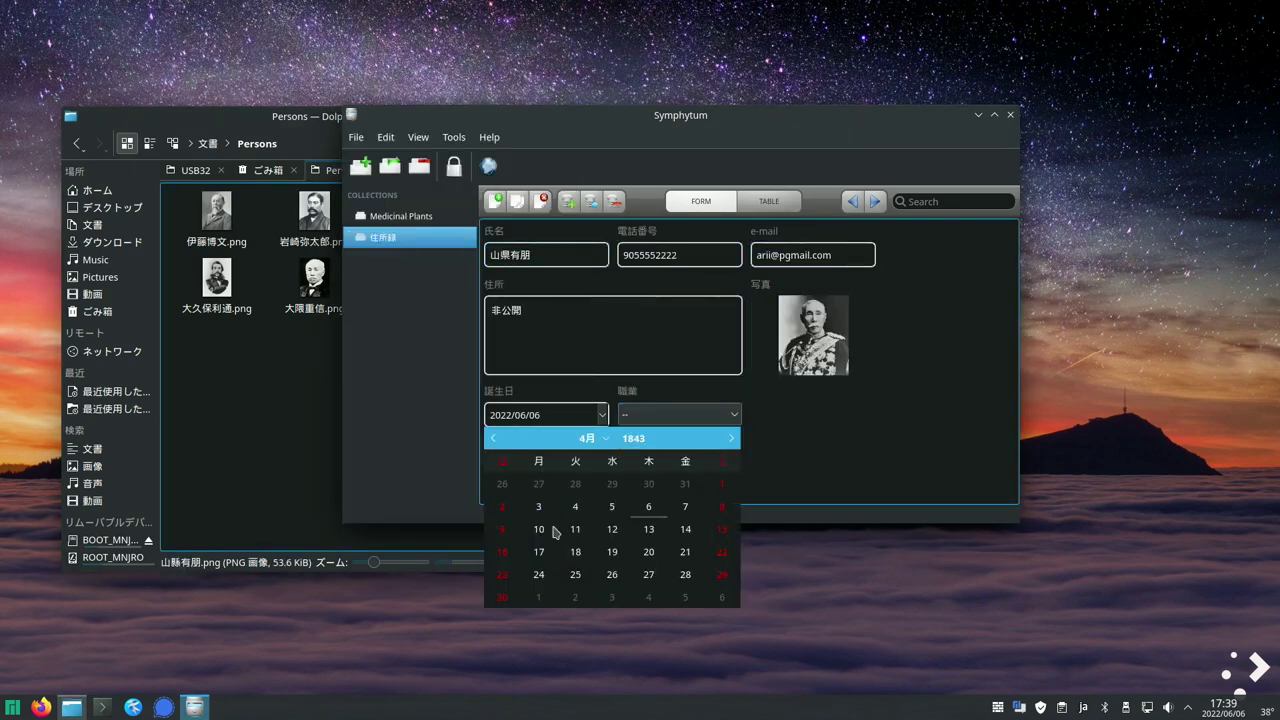
key("Return")
left_click(679, 413)
left_click(716, 485)
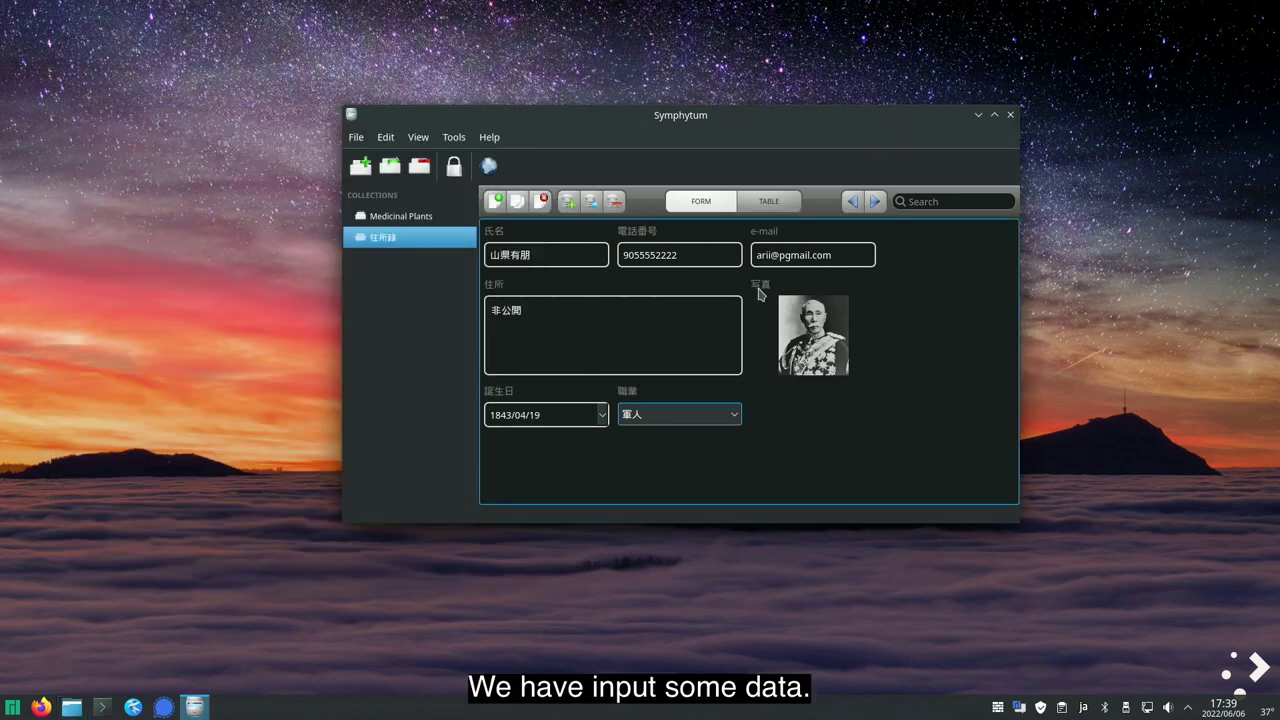
- Browse through all seven records with the arrow buttons and review them in table view
left_click(874, 202)
left_click(854, 203)
left_click(854, 203)
left_click(854, 203)
left_click(854, 203)
left_click(854, 203)
left_click(854, 203)
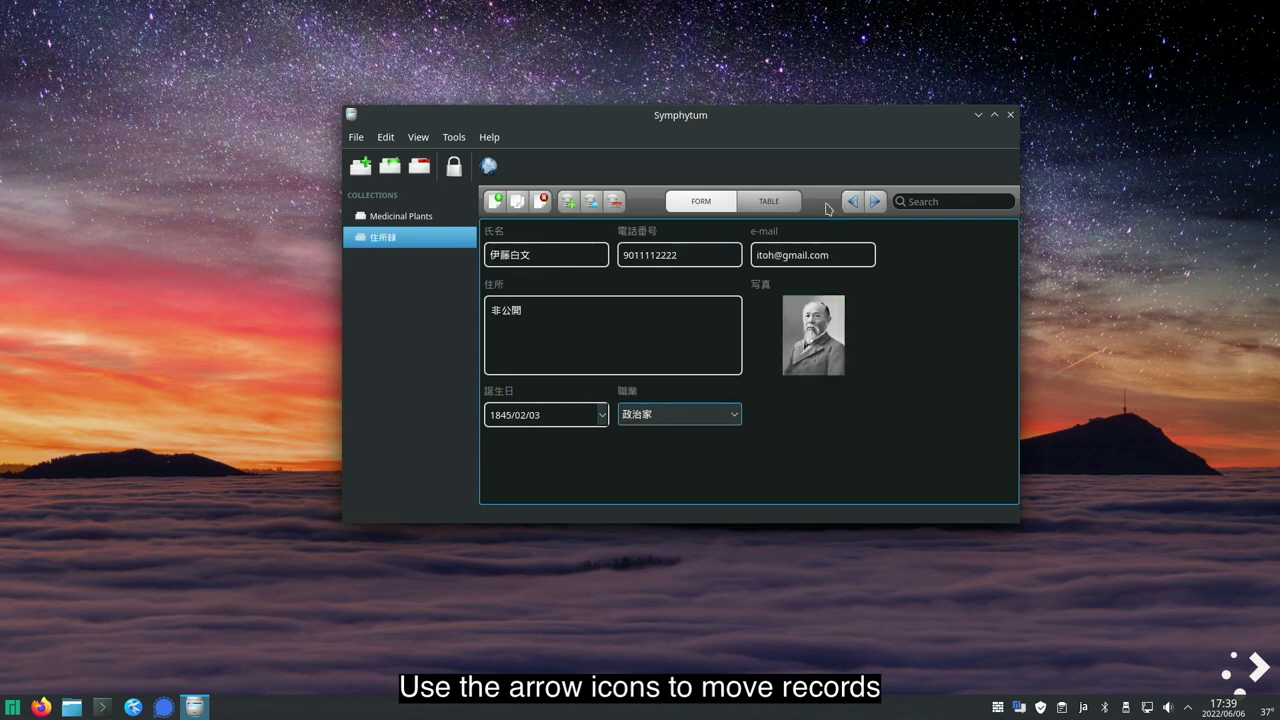
left_click(871, 202)
left_click(853, 202)
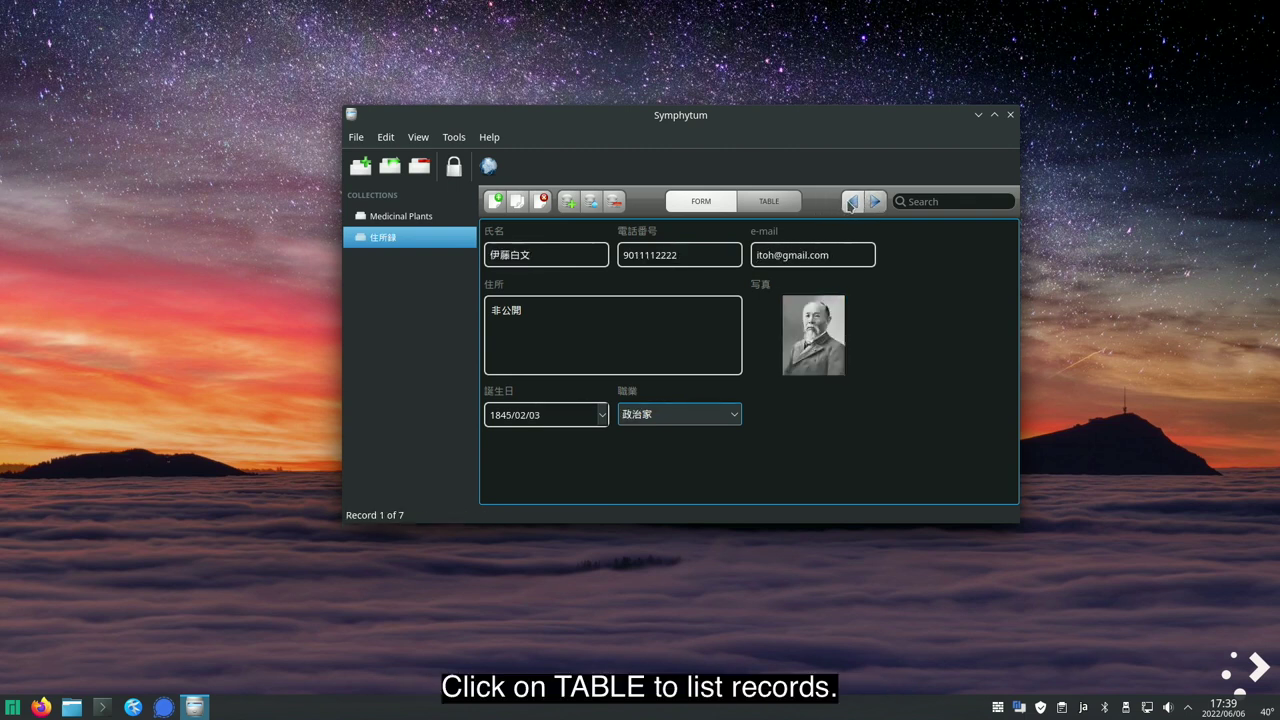
left_click(791, 208)
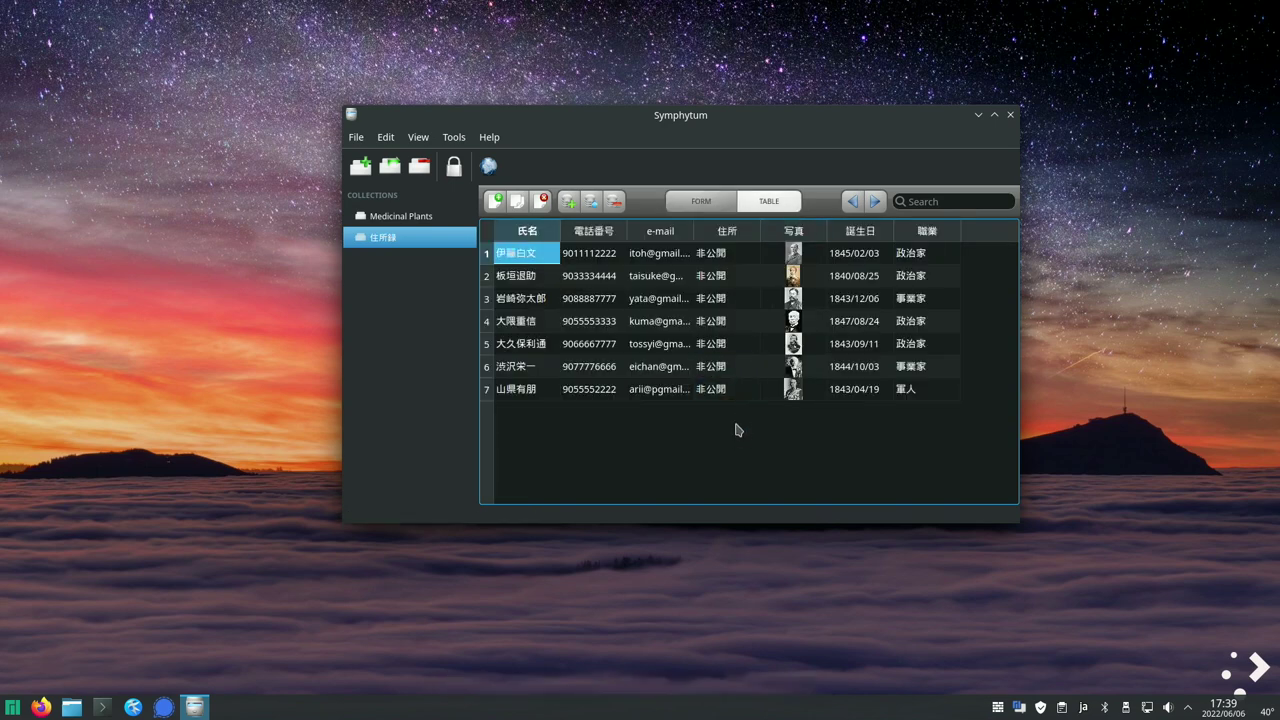
left_click(701, 201)
- Search the records for the first person's surname, then clear the search
left_click(936, 201)
type("伊藤")
key("Return")
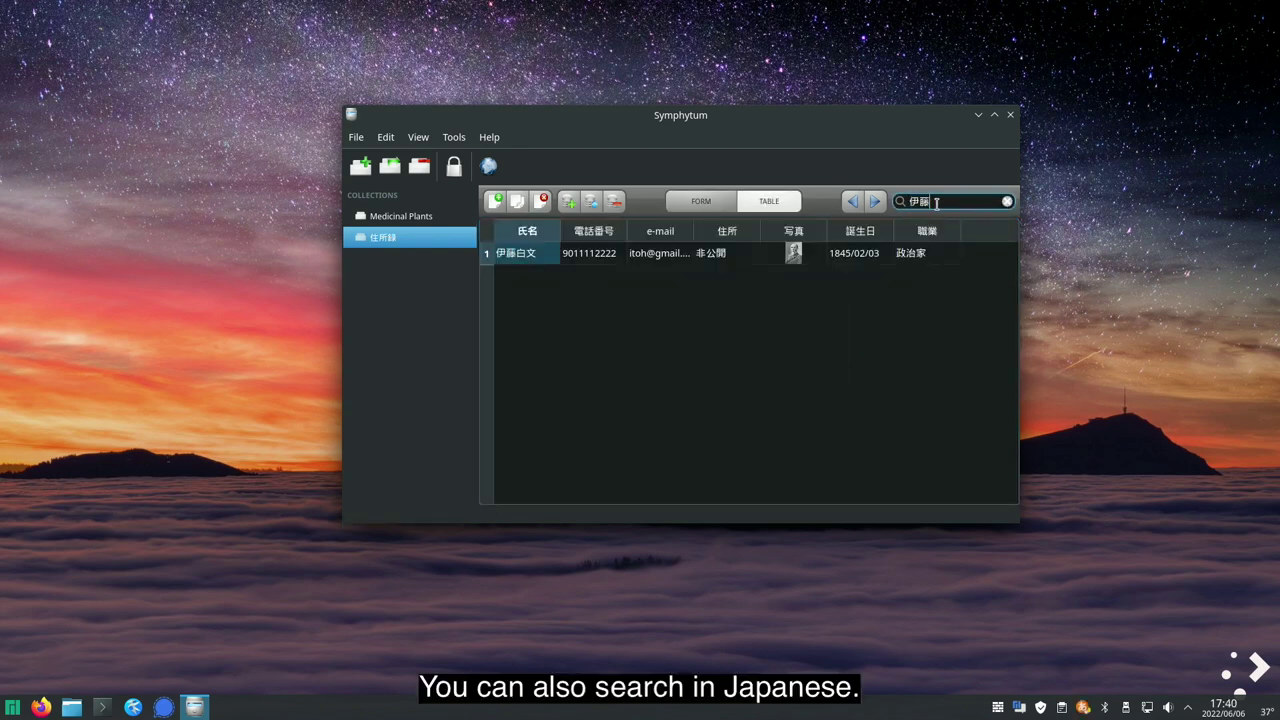
left_click(1007, 201)
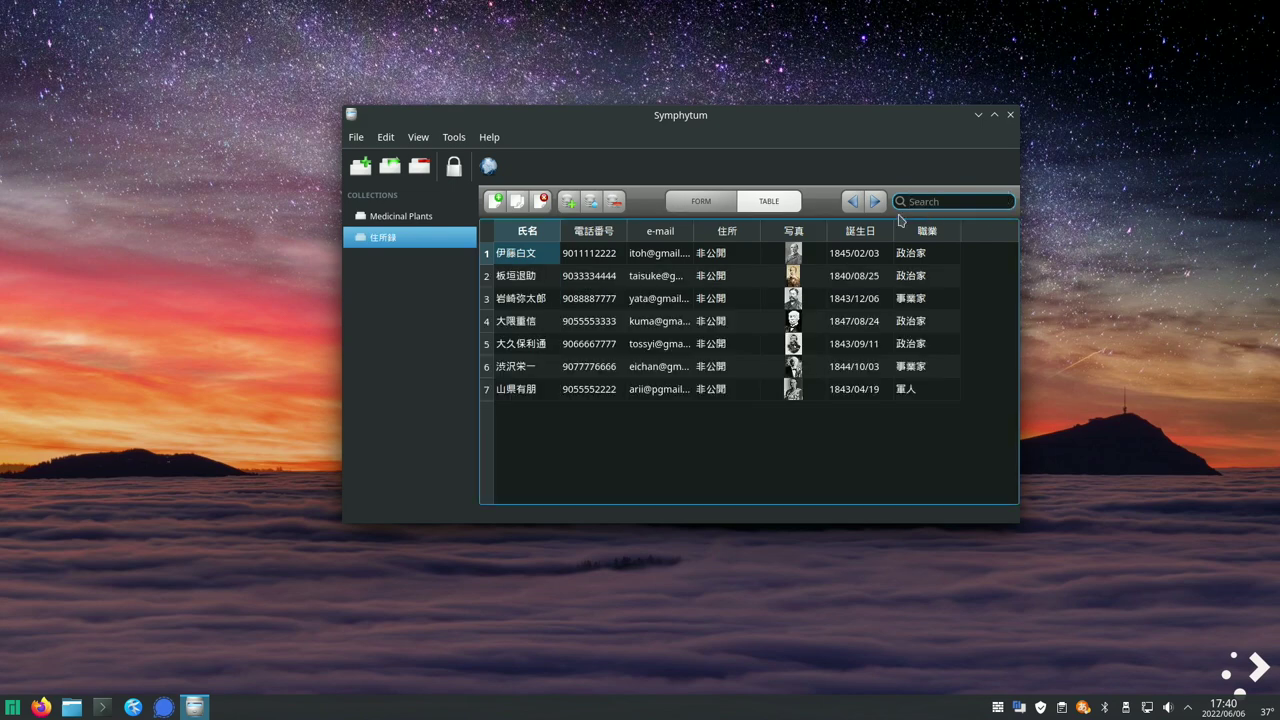
- In form view, fix the first record's misspelled given name to the correct kanji
left_click(701, 201)
right_click(536, 254)
left_click(541, 254)
key("BackSpace")
key("BackSpace")
type("ひろぶみ")
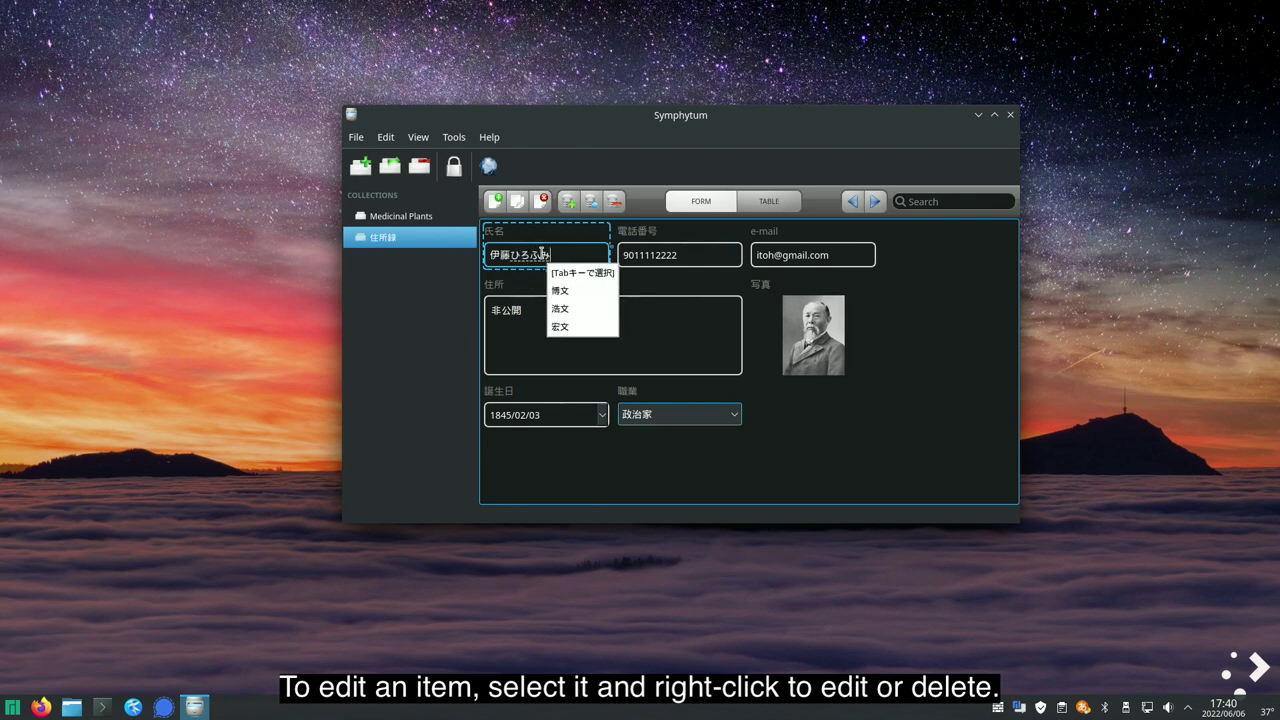
key("Tab")
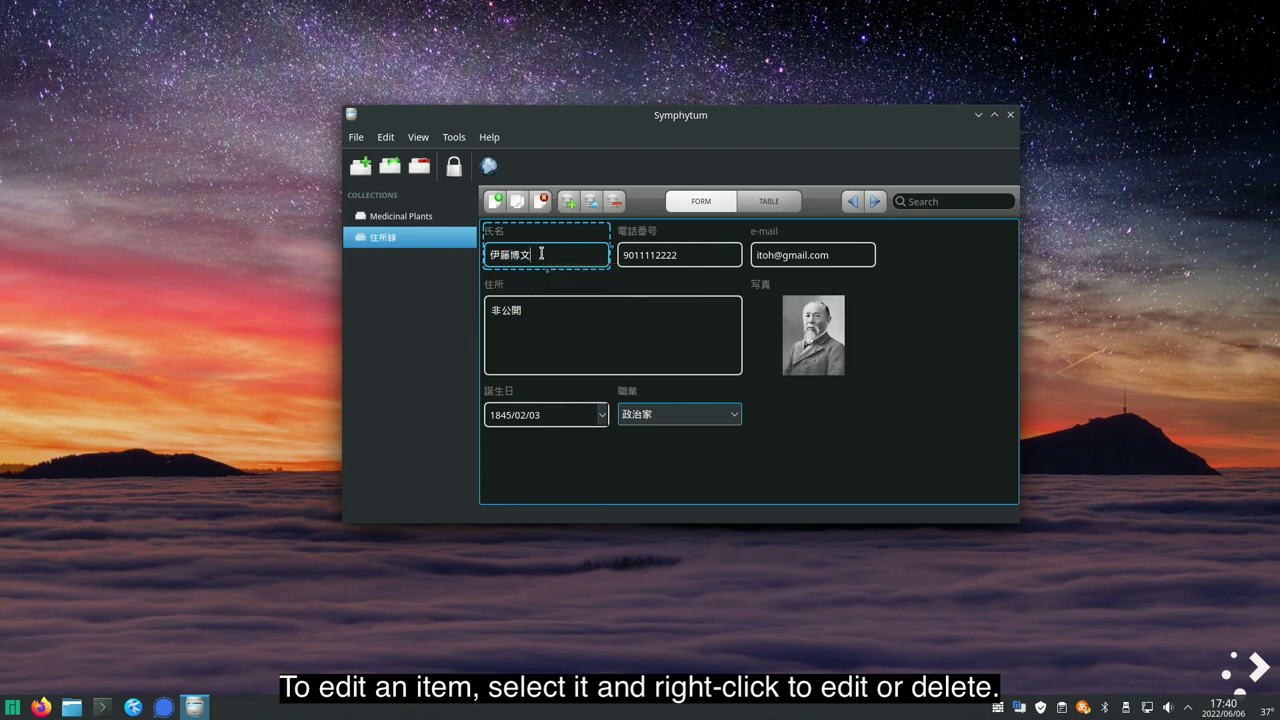
left_click(942, 380)
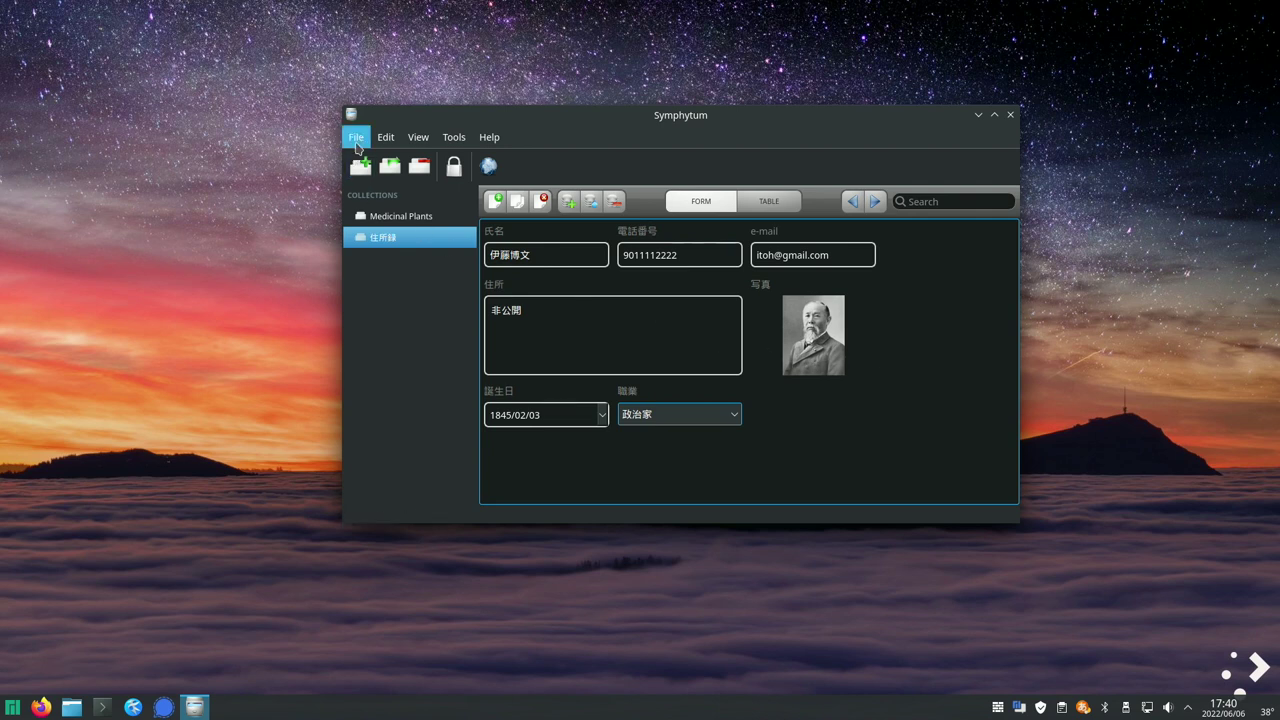
- Export all records as a UTF-8 comma-separated CSV named Export-Test to the Desktop
left_click(358, 137)
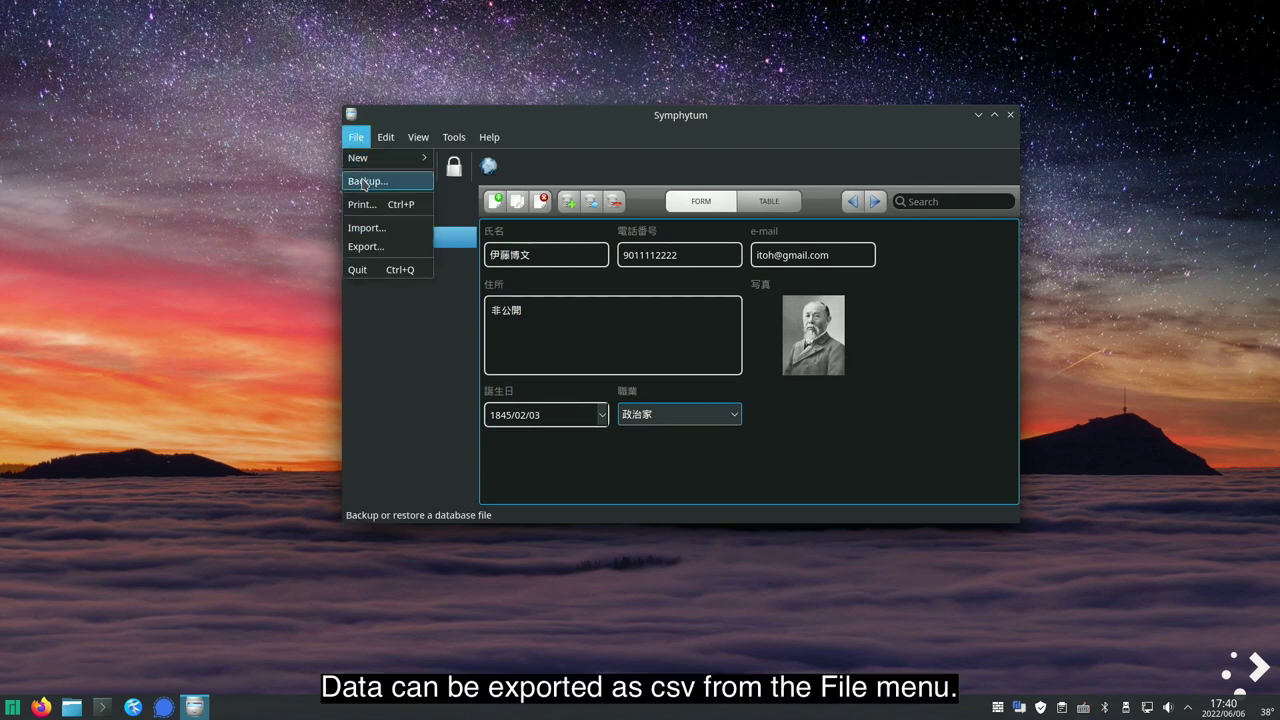
left_click(364, 246)
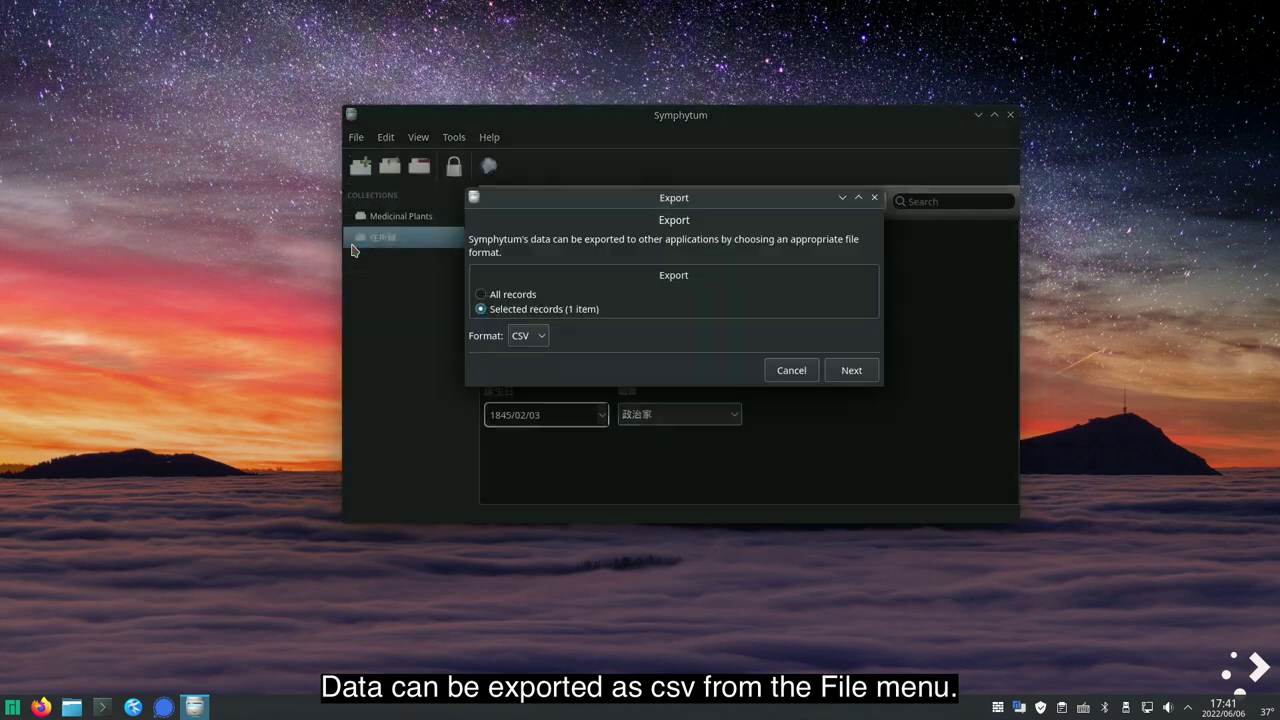
left_click(508, 295)
left_click(851, 370)
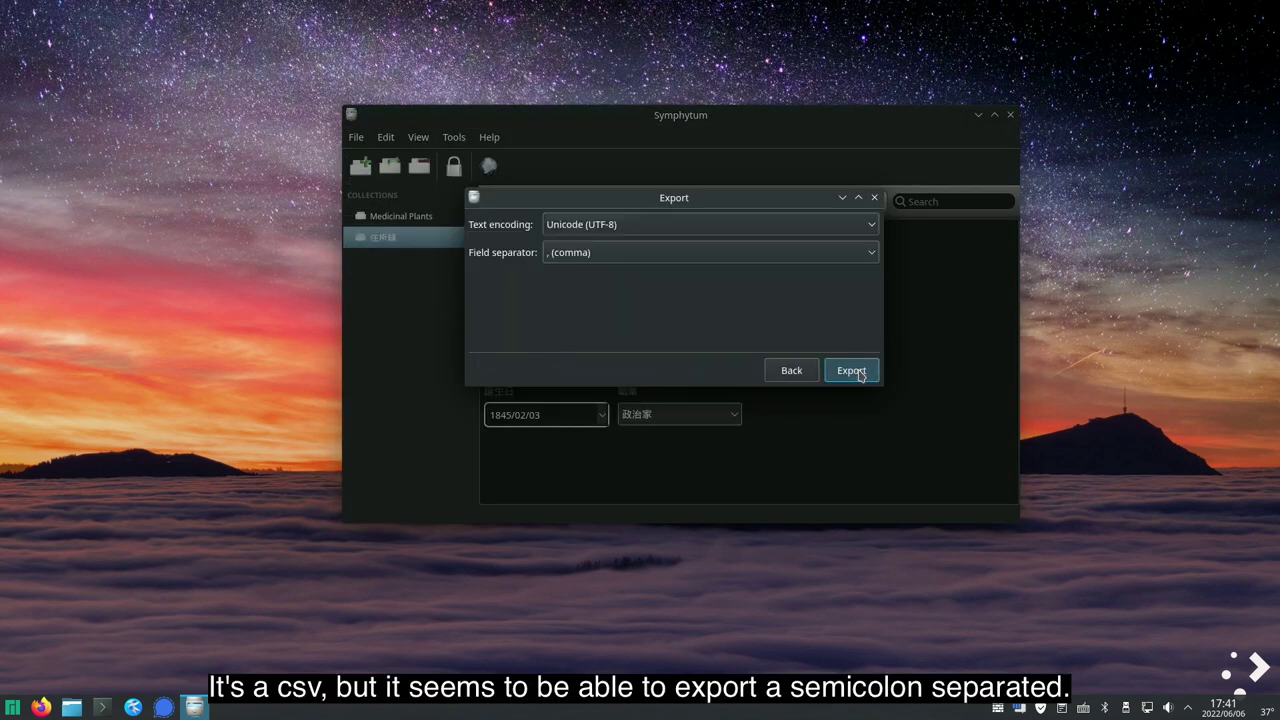
left_click(852, 371)
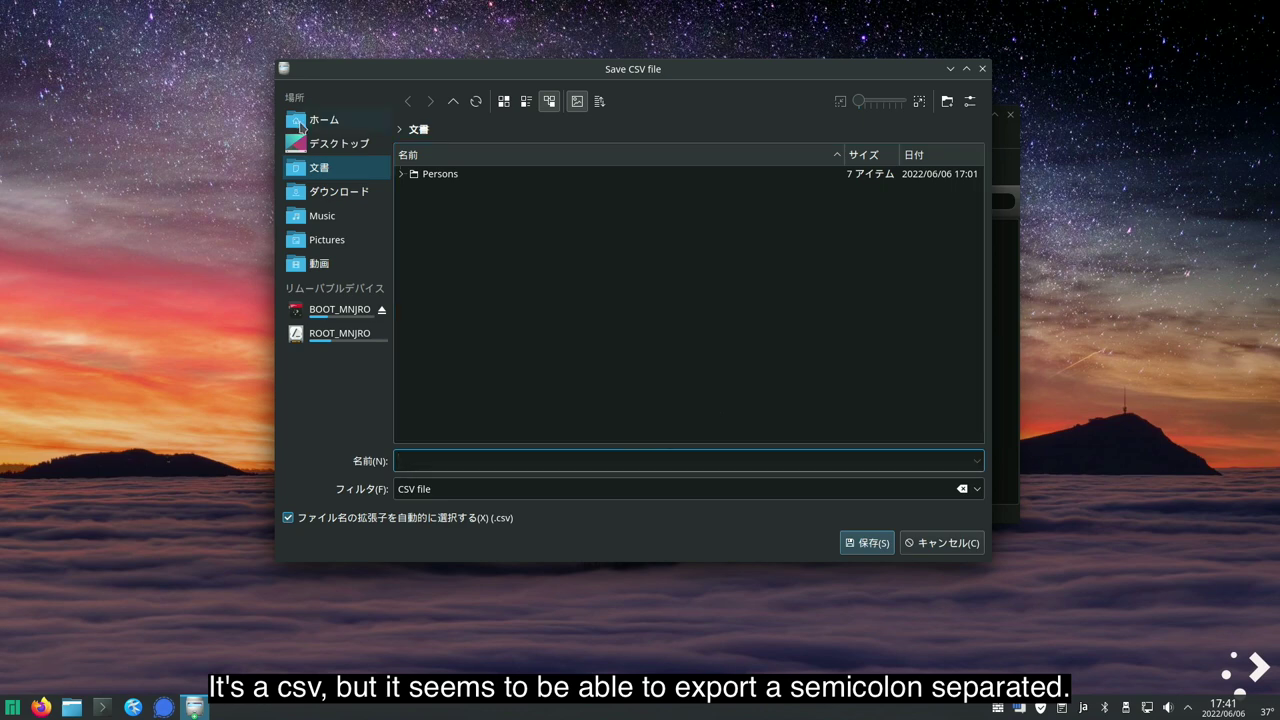
type("Export-Te")
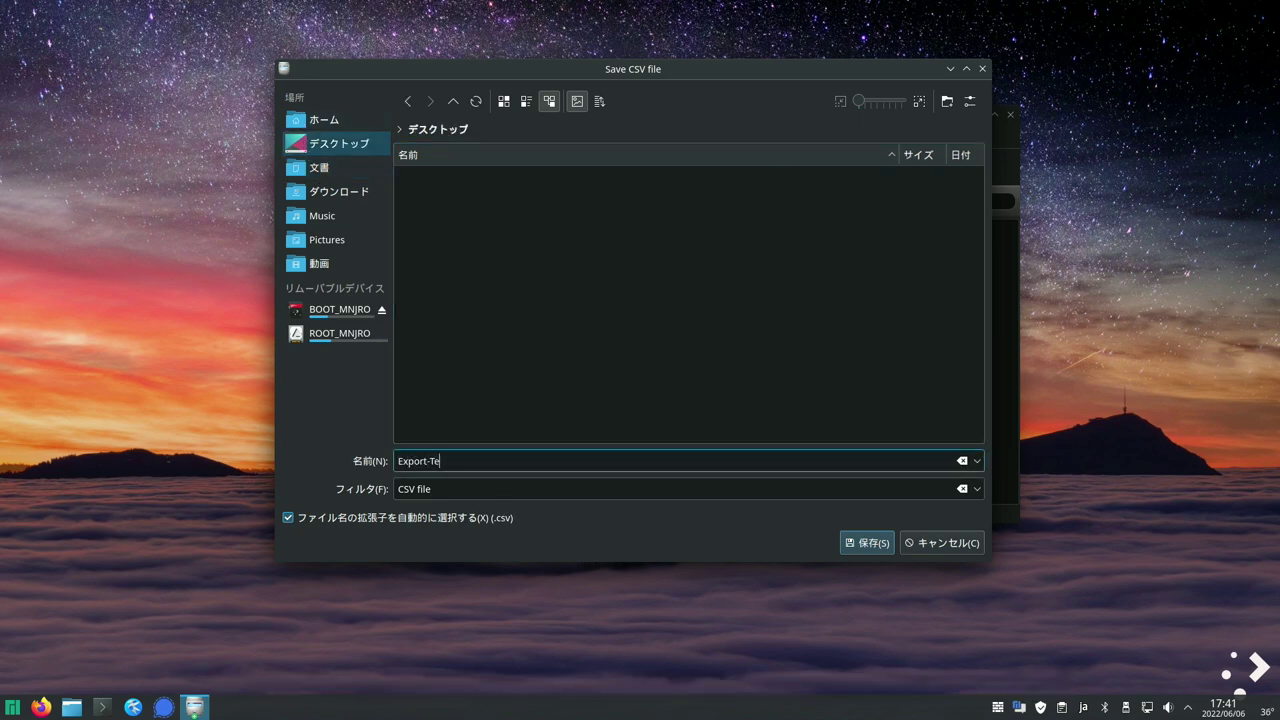
type("st")
left_click(870, 548)
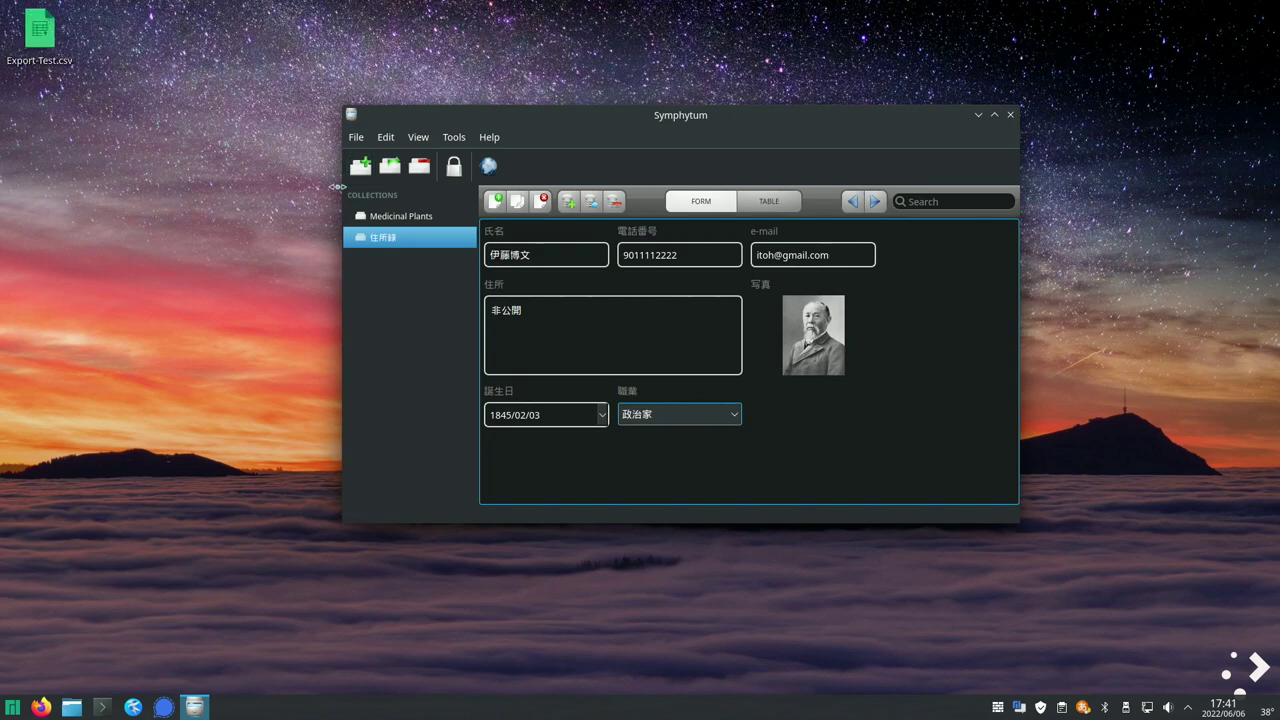
- Launch LibreOffice Calc from the Office menu
left_click(13, 707)
mouse_move(110, 443)
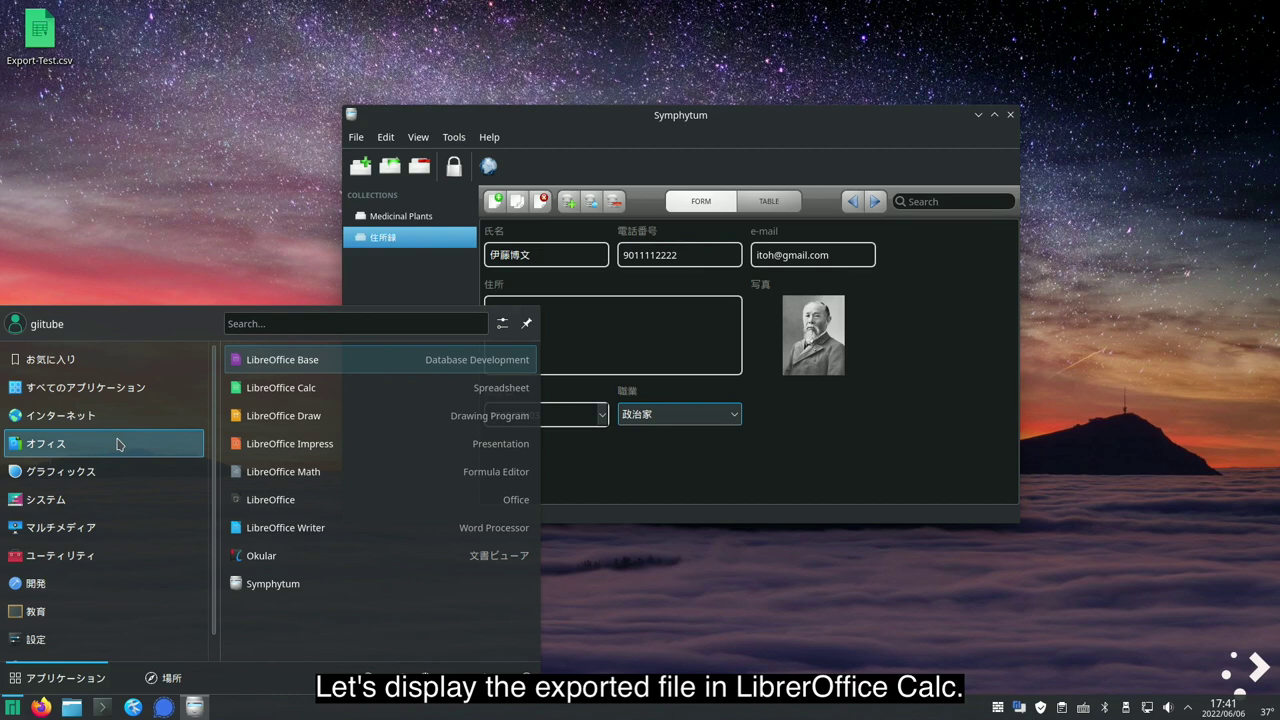
left_click(292, 388)
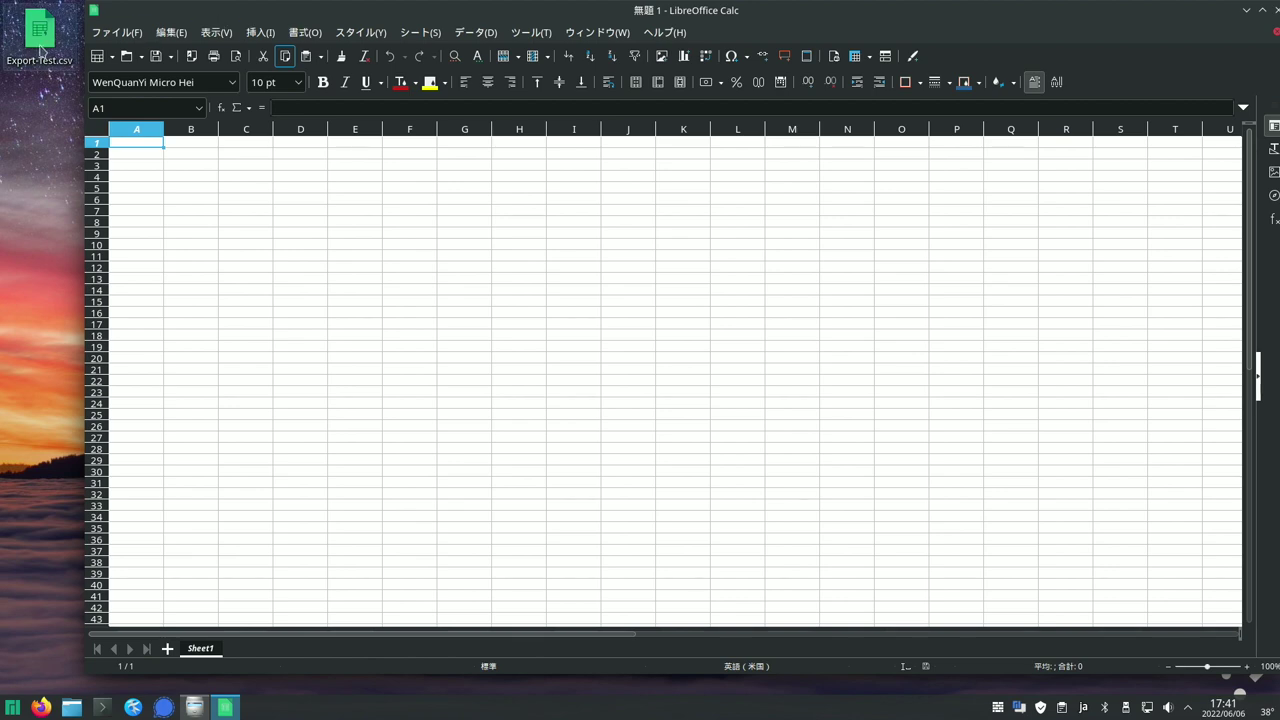
- Open Export-Test.csv in Calc with default import settings, then quit Calc
left_click_drag(40, 50, 277, 262)
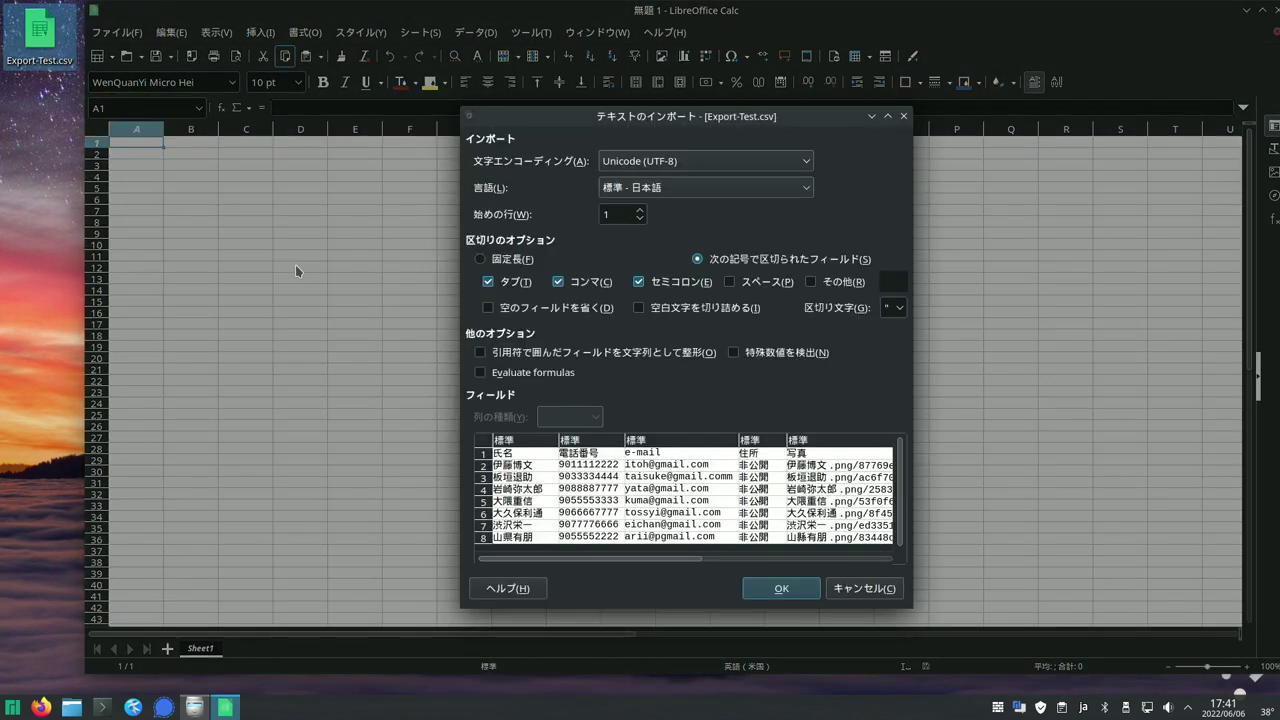
left_click(782, 588)
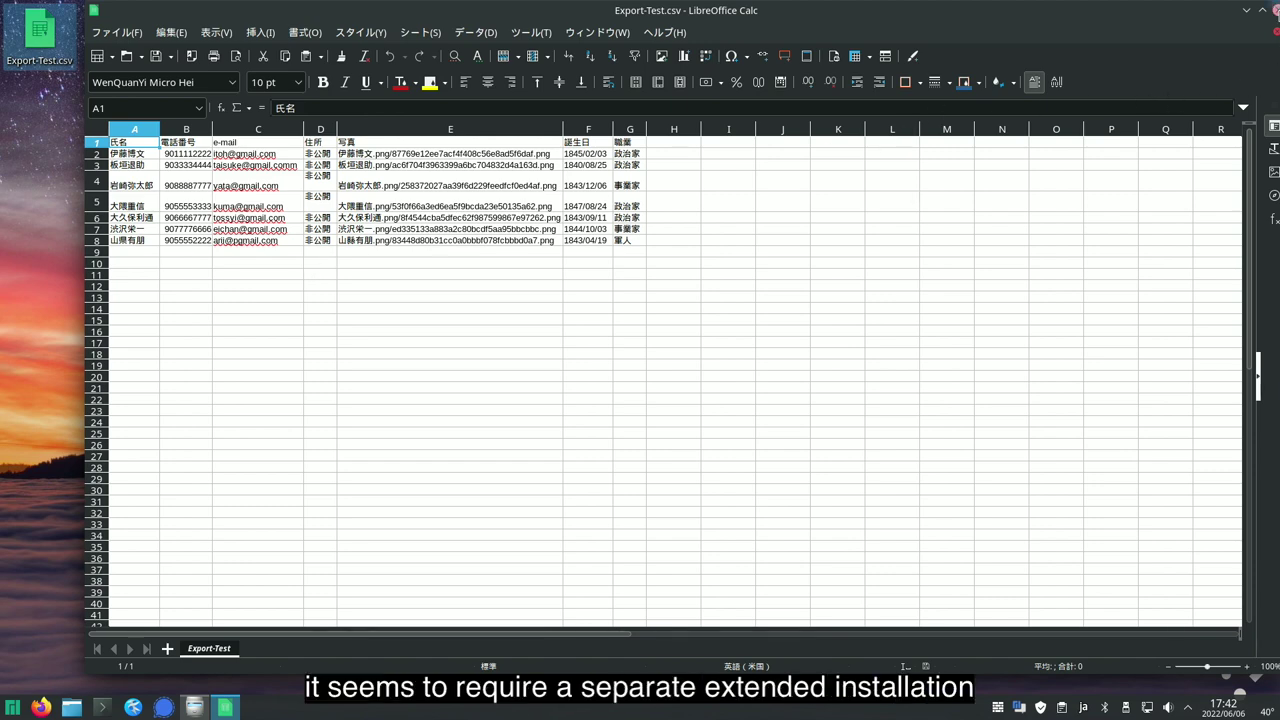
key("ctrl+q")
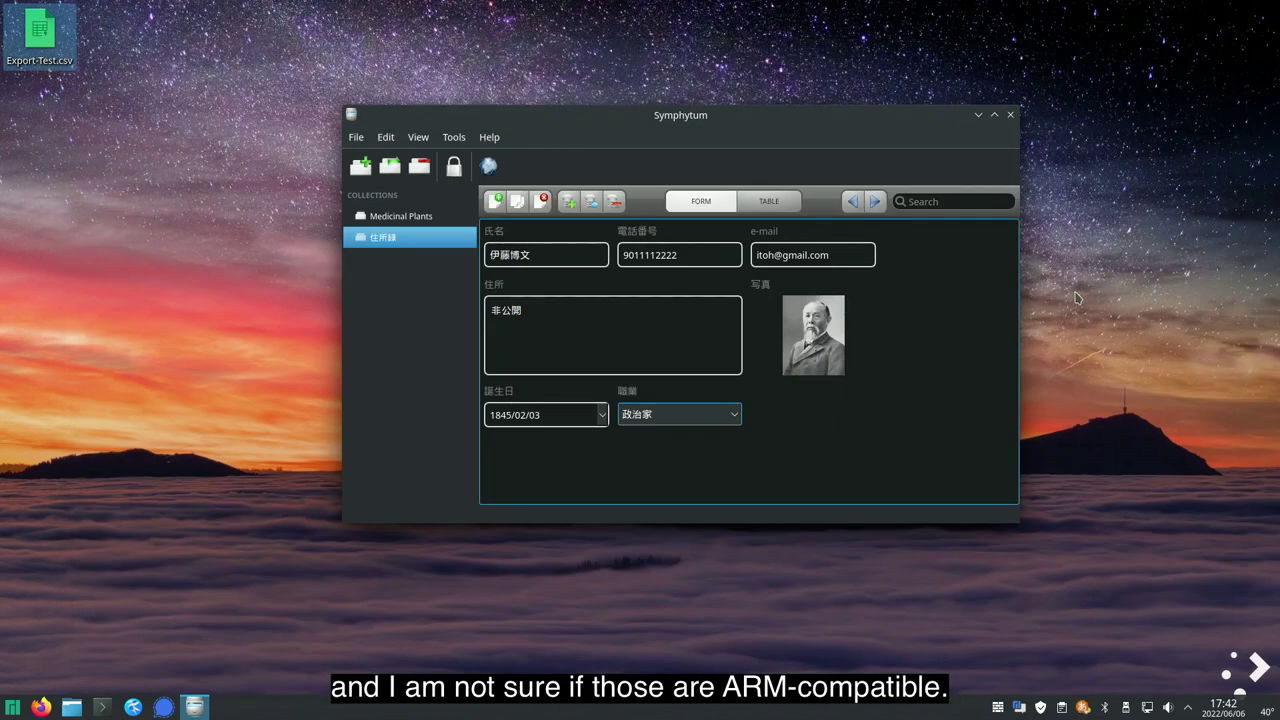